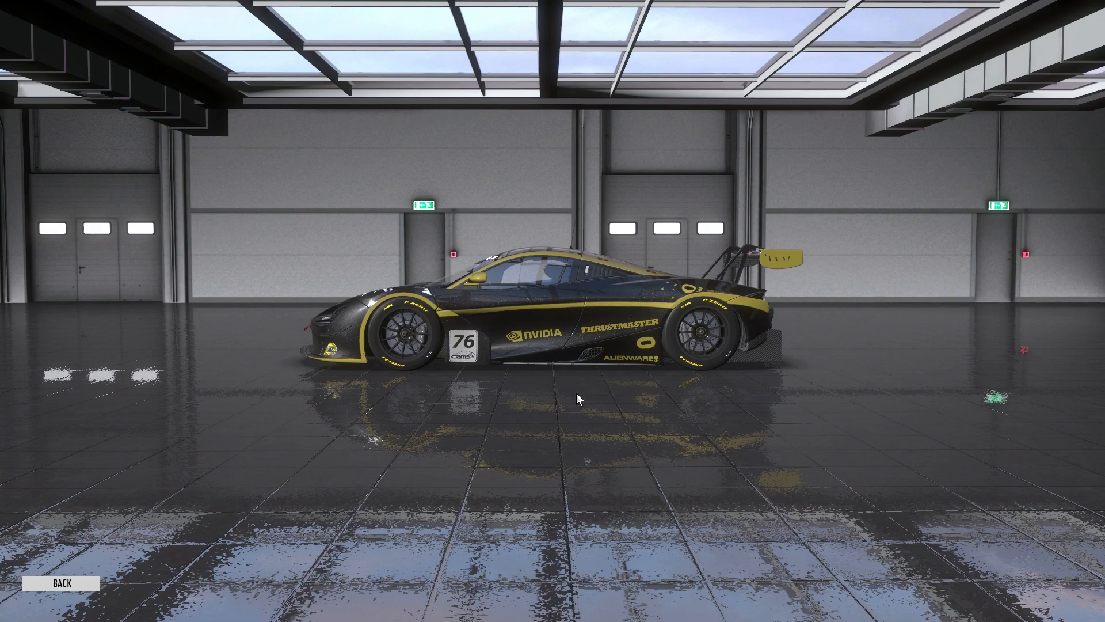
Examine the livery on the black and gold McLaren in the showroom from the side, front, above and rear
left_click_drag(577, 393, 580, 487)
left_click_drag(561, 444, 579, 417)
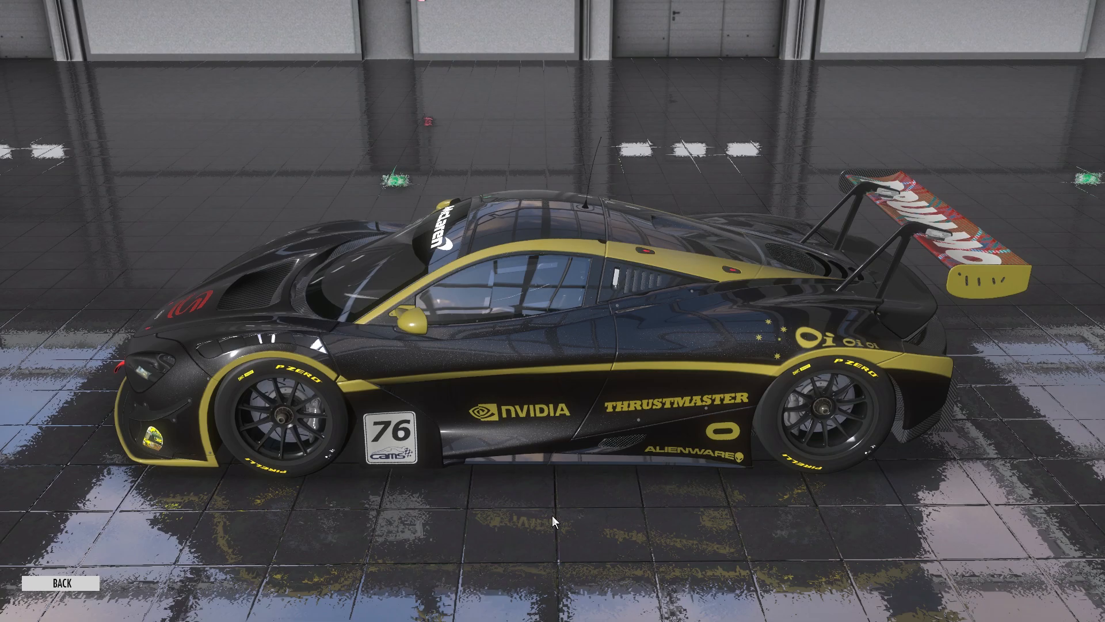
left_click_drag(421, 539, 605, 473)
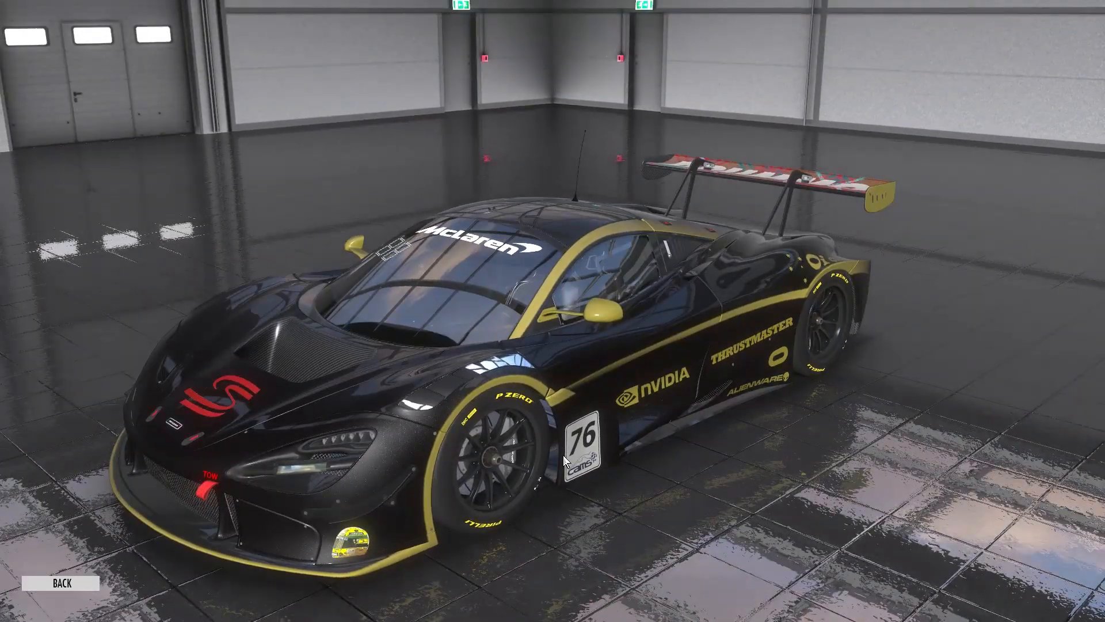
left_click_drag(534, 443, 509, 447)
scroll(509, 446, "up", 5)
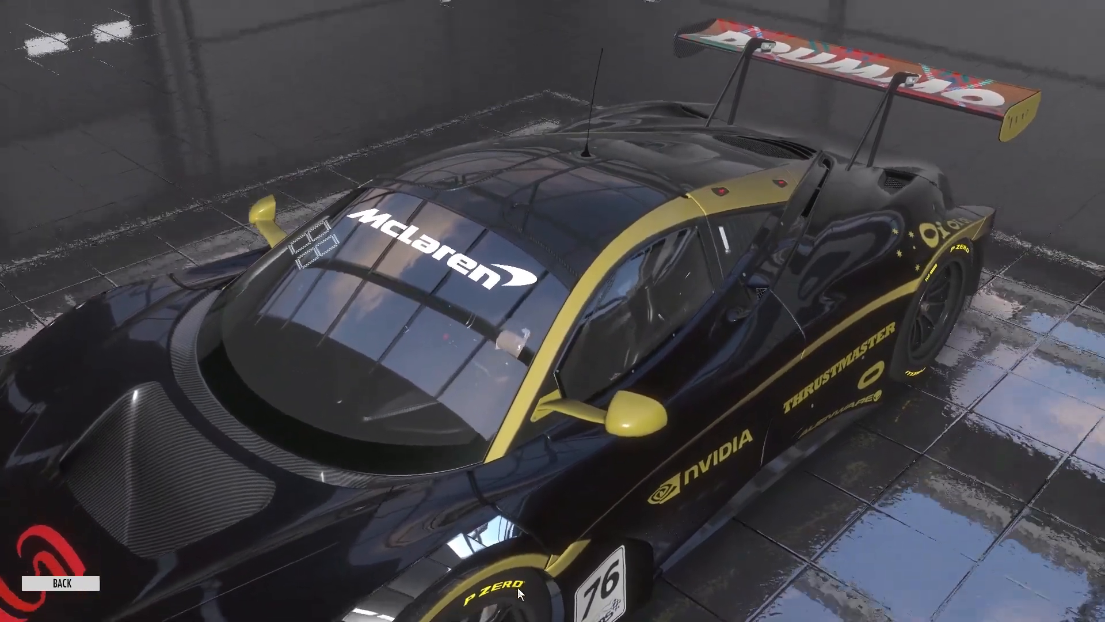
left_click_drag(517, 587, 323, 547)
left_click_drag(578, 540, 371, 568)
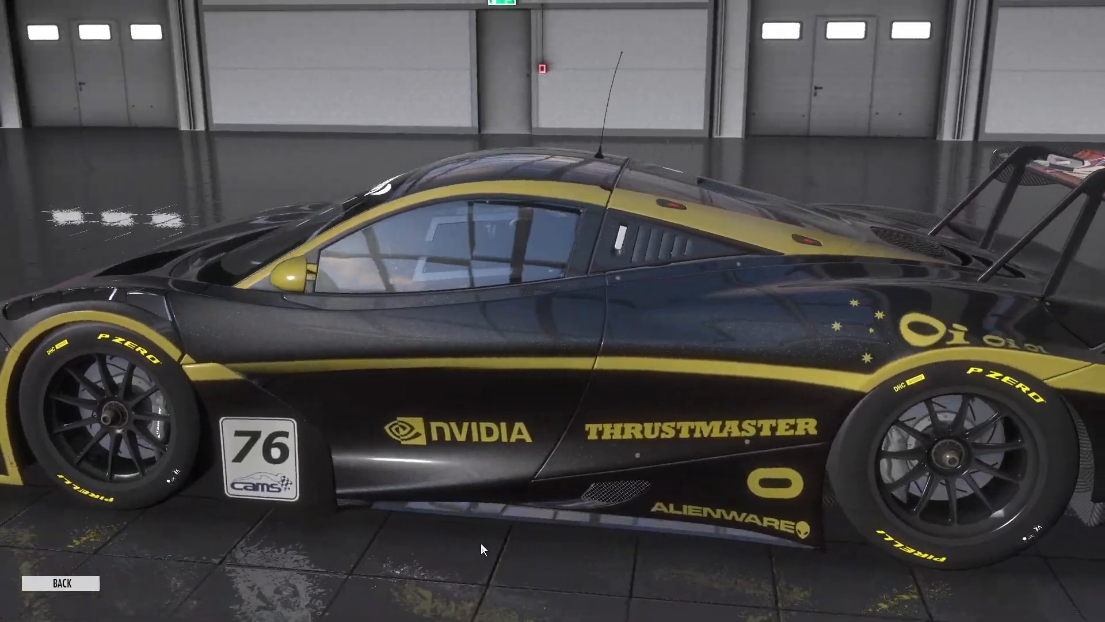
left_click_drag(481, 544, 610, 489)
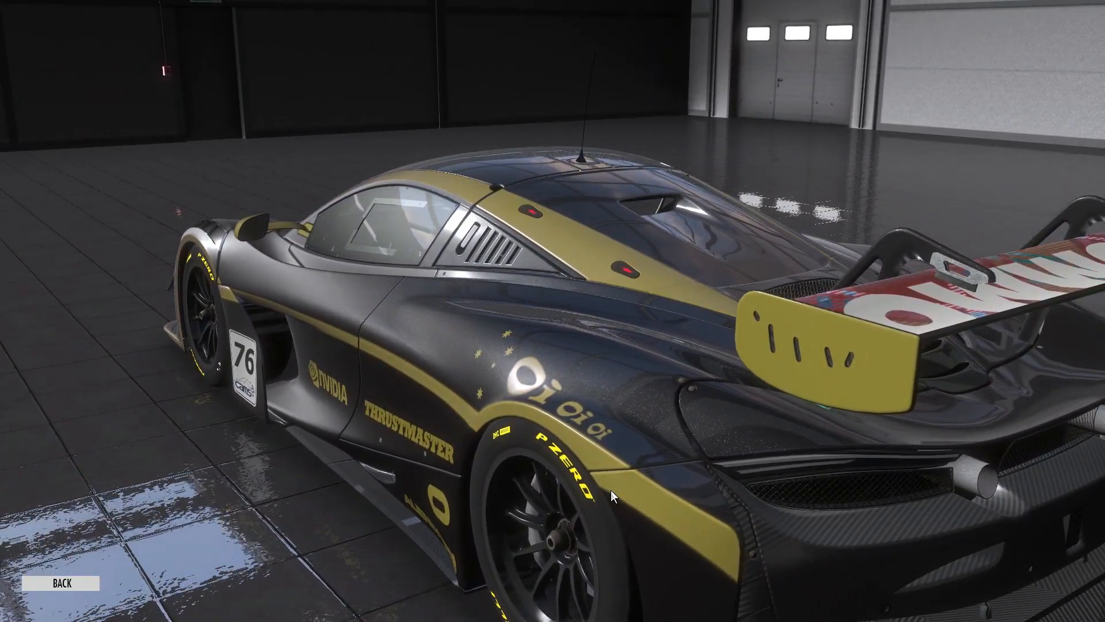
left_click_drag(844, 453, 522, 441)
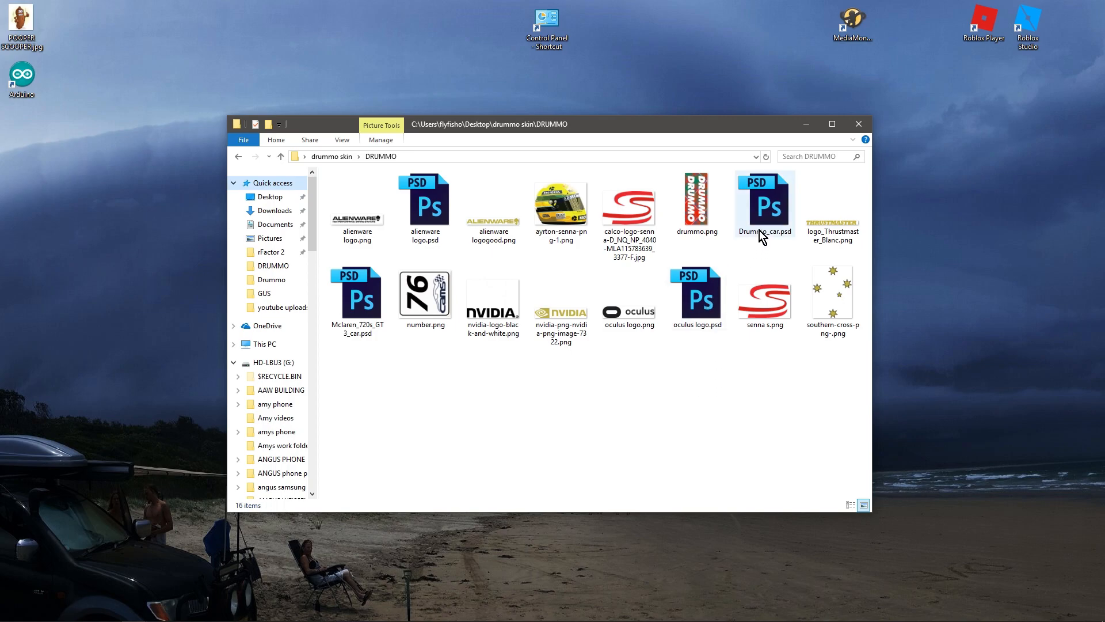
Open Drummo_car.psd from the DRUMMO folder in Photoshop
mouse_move(767, 213)
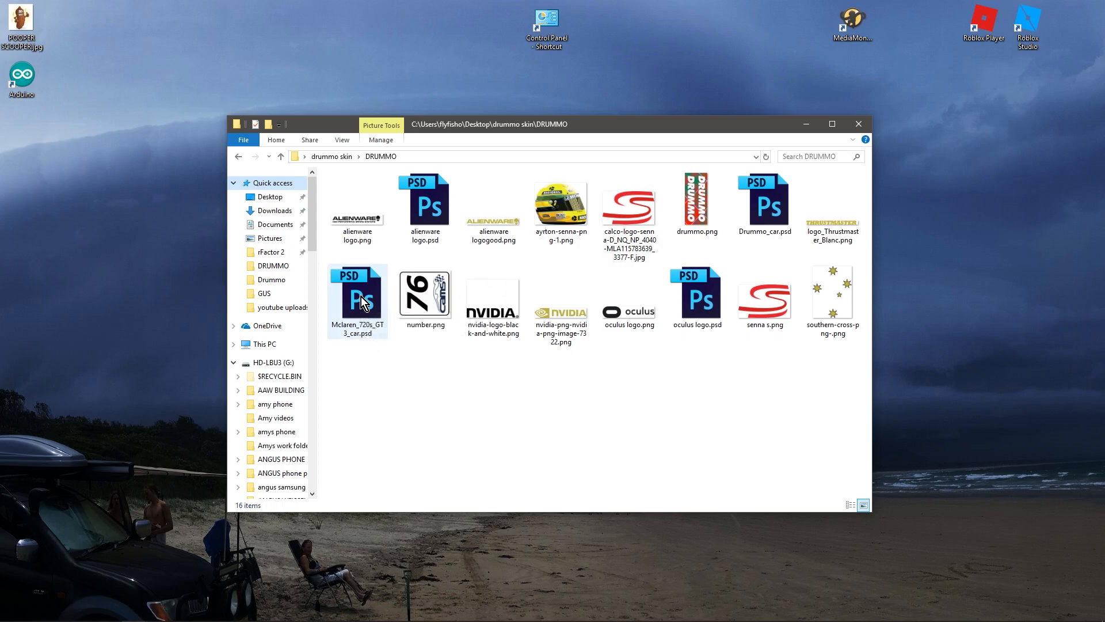
double_click(769, 211)
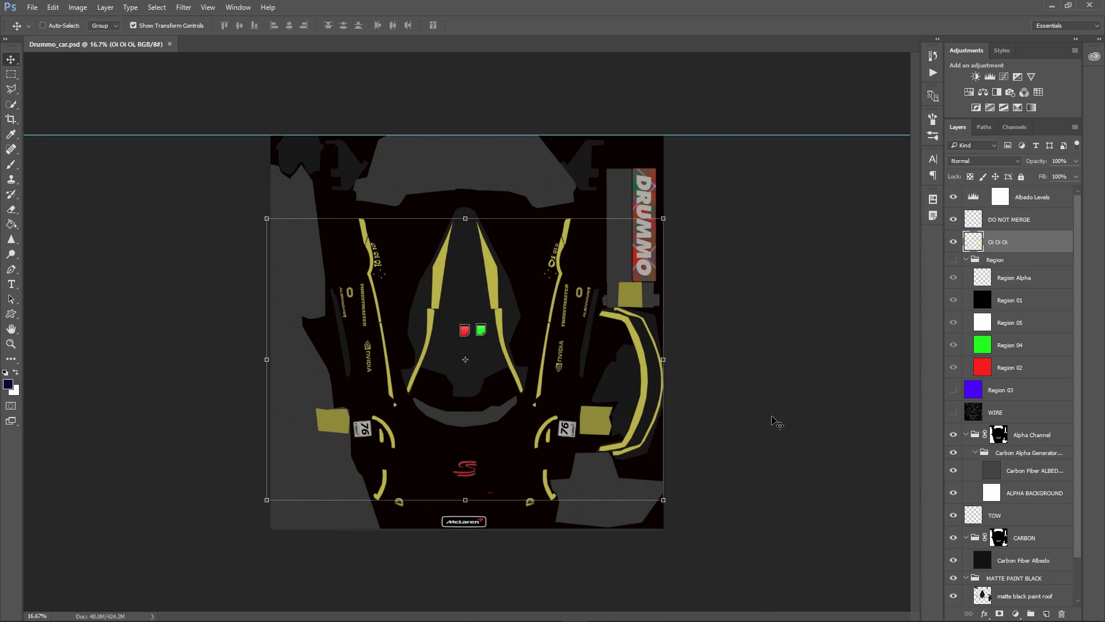
scroll(740, 419, "up", 5)
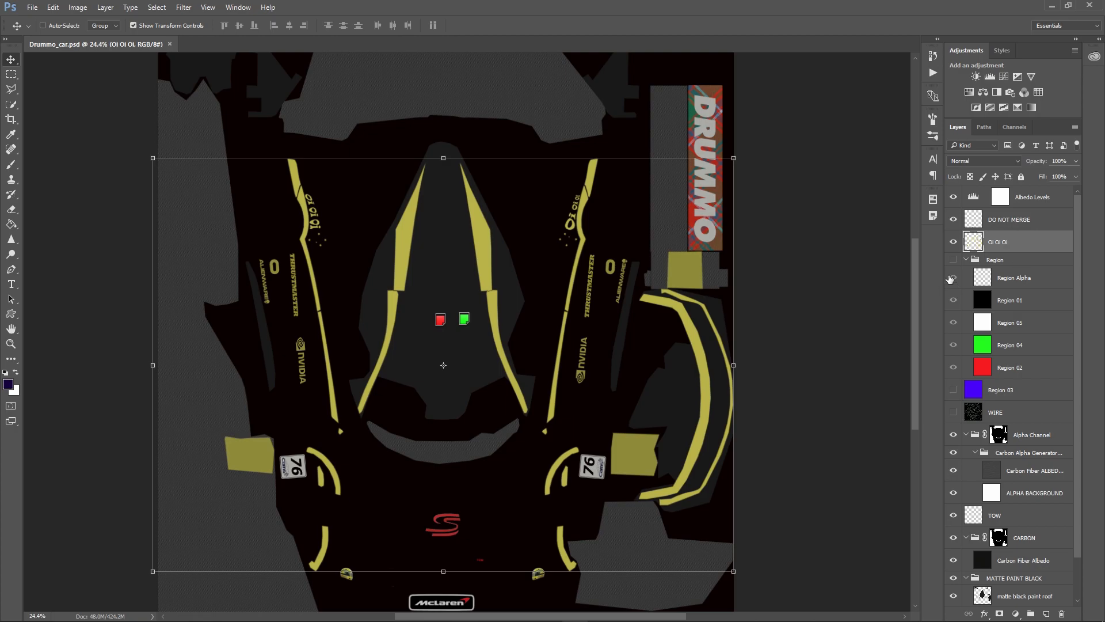
Toggle the Region group and the carbon fiber layer inside the Alpha Channel group to see which template areas each one affects
left_click(954, 261)
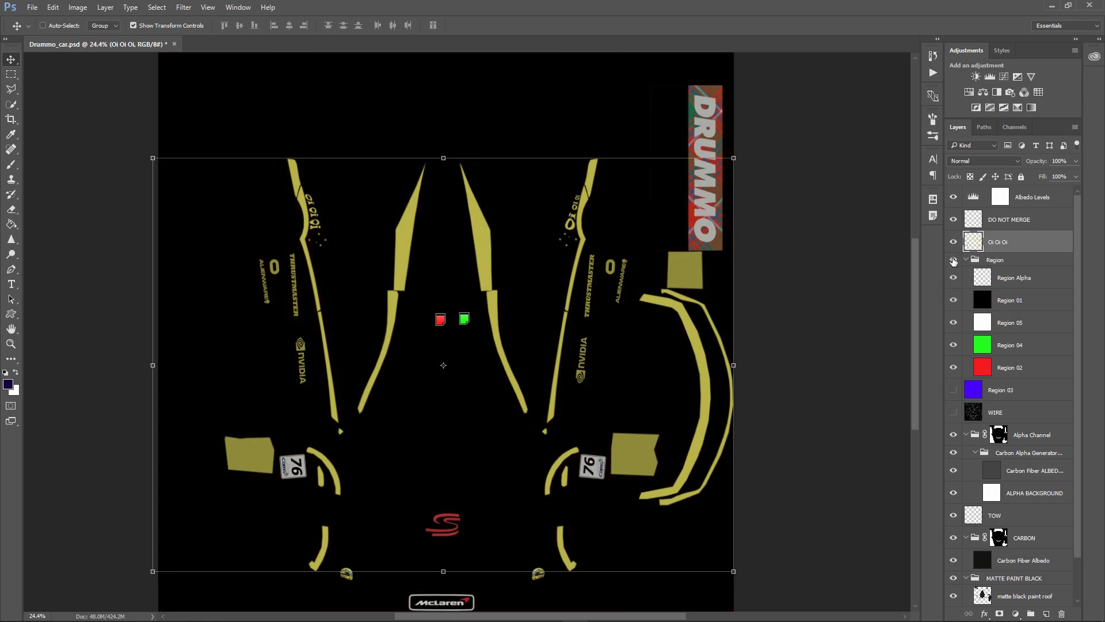
left_click(954, 261)
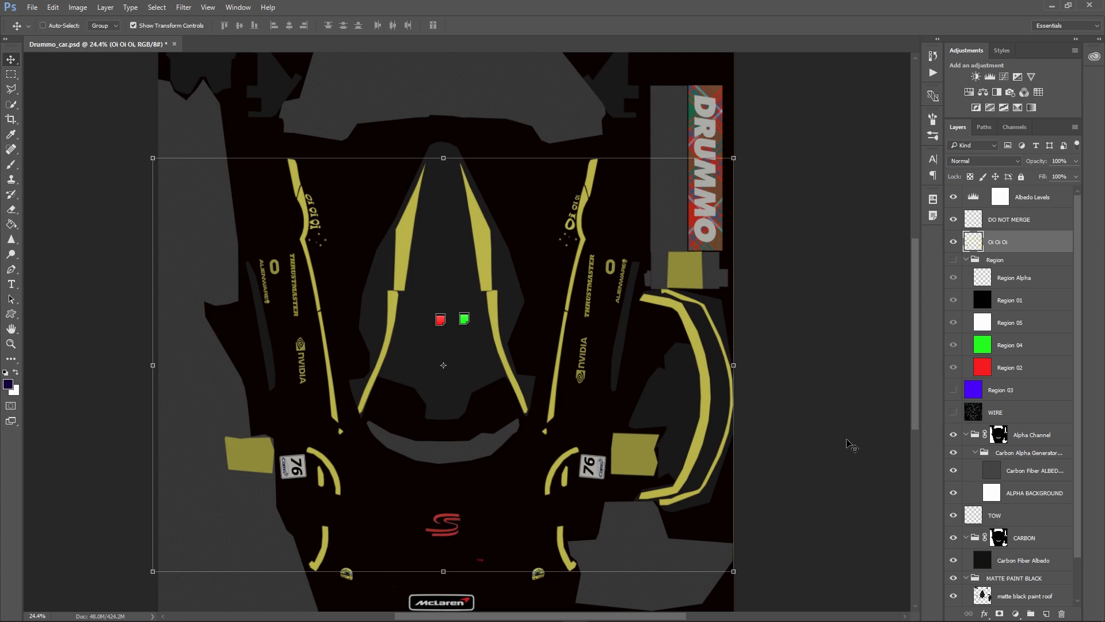
scroll(852, 446, "down", 2)
scroll(1042, 556, "down", 2)
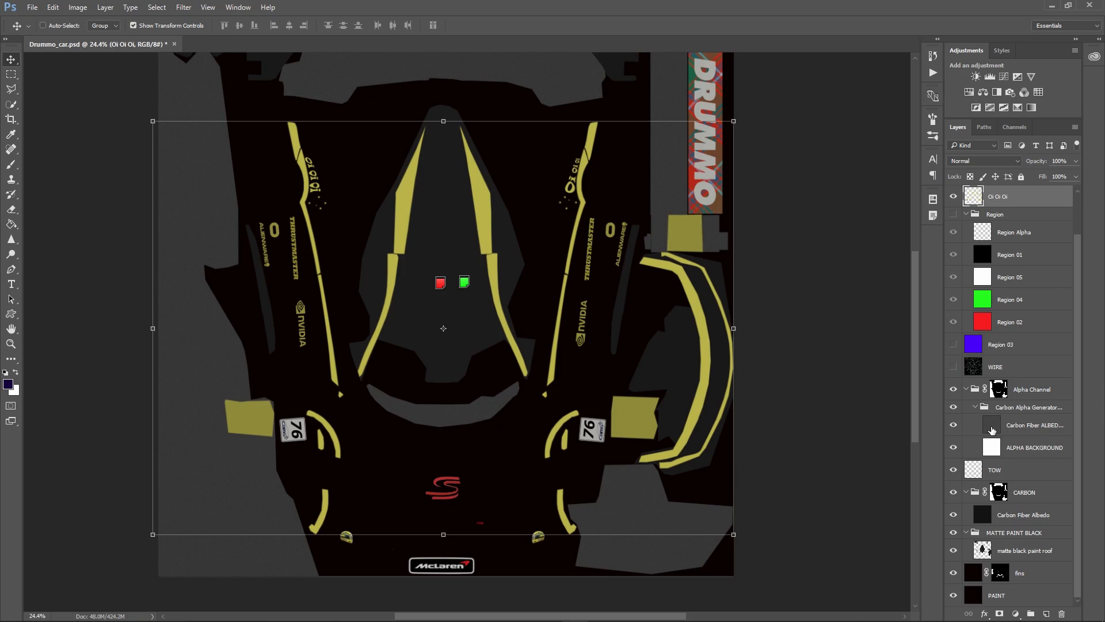
left_click(954, 427)
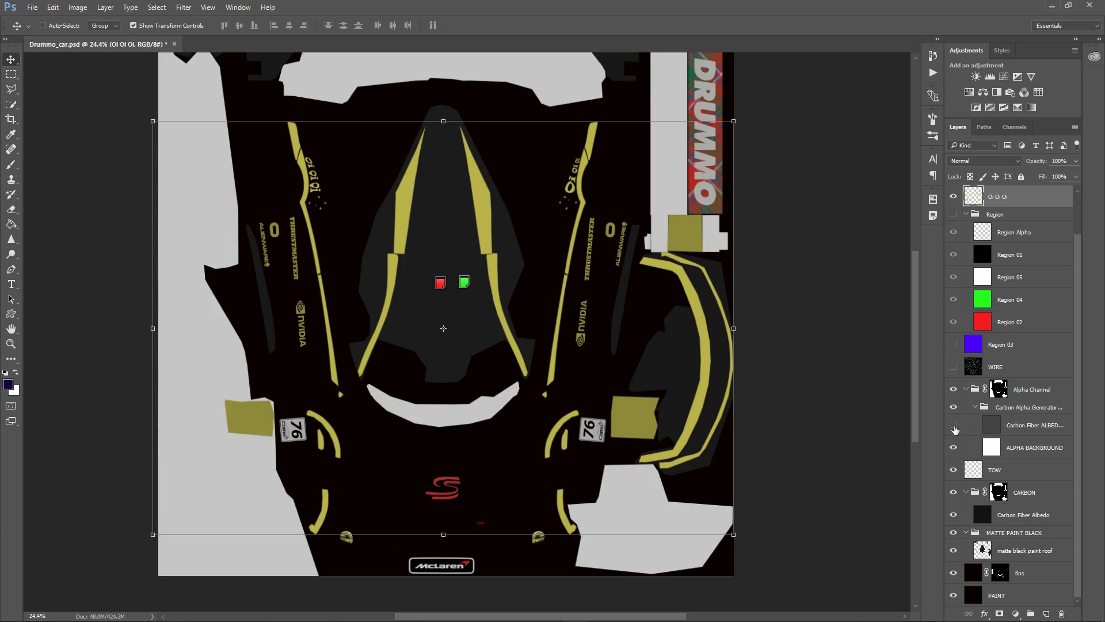
left_click(954, 426)
left_click(954, 426)
left_click(954, 427)
left_click(954, 427)
left_click(954, 427)
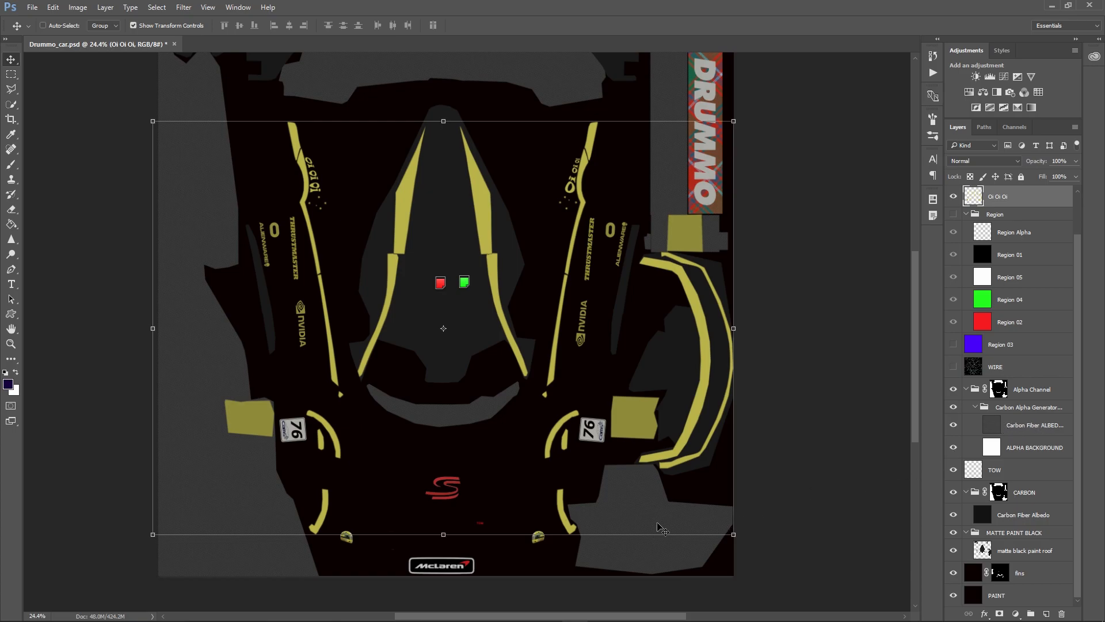
left_click(954, 425)
left_click(953, 425)
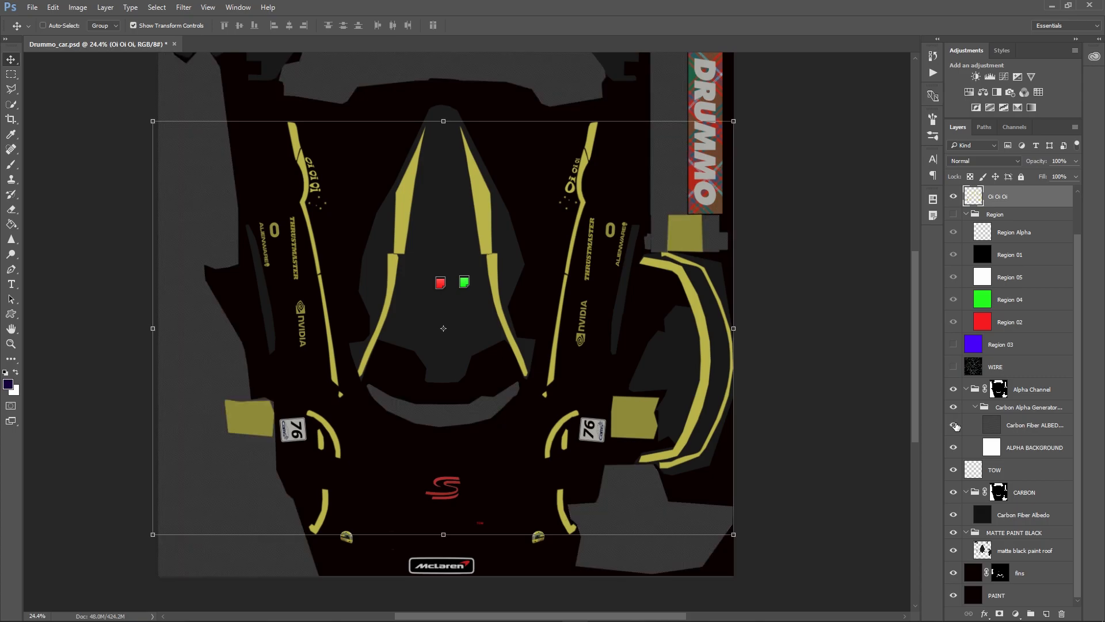
Show the WIRE layer so the car's wireframe overlays the template
left_click(954, 368)
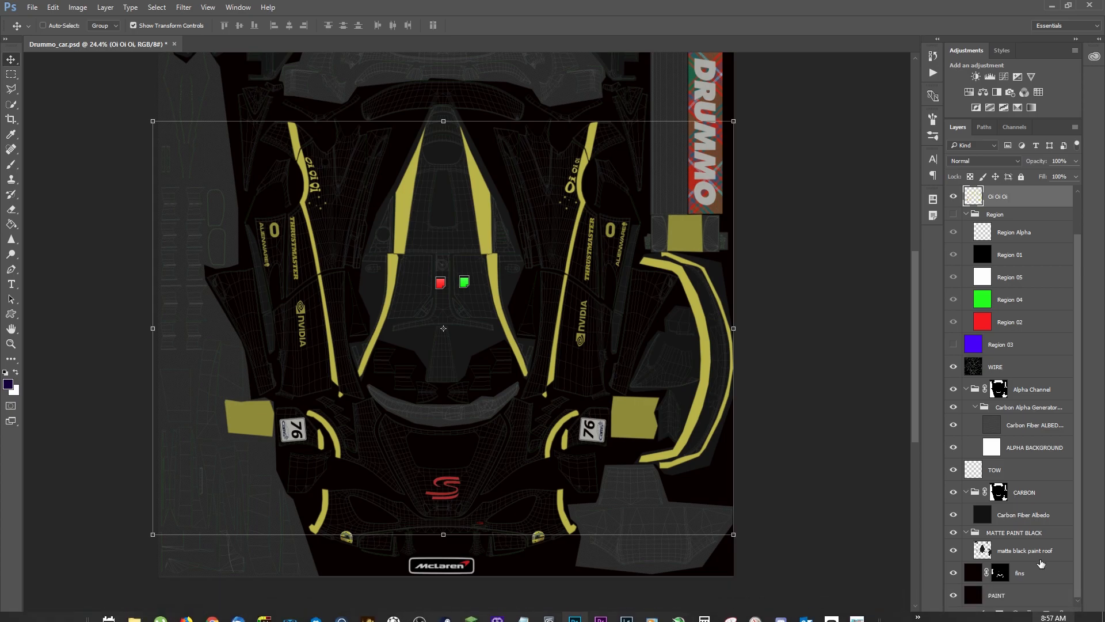
left_click(1048, 614)
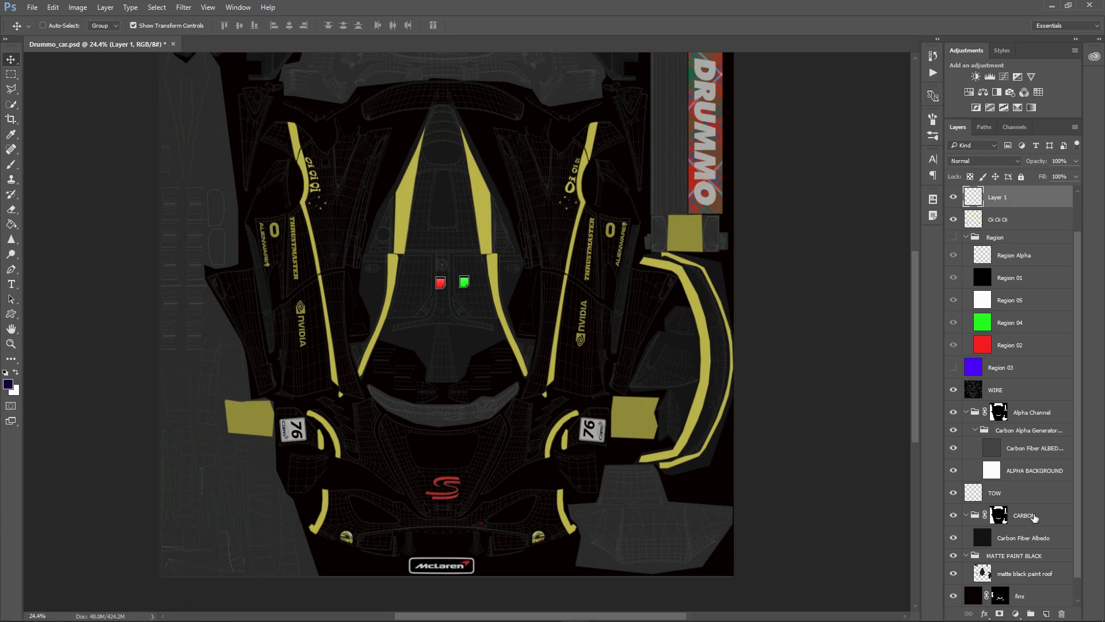
left_click_drag(1039, 199, 1052, 582)
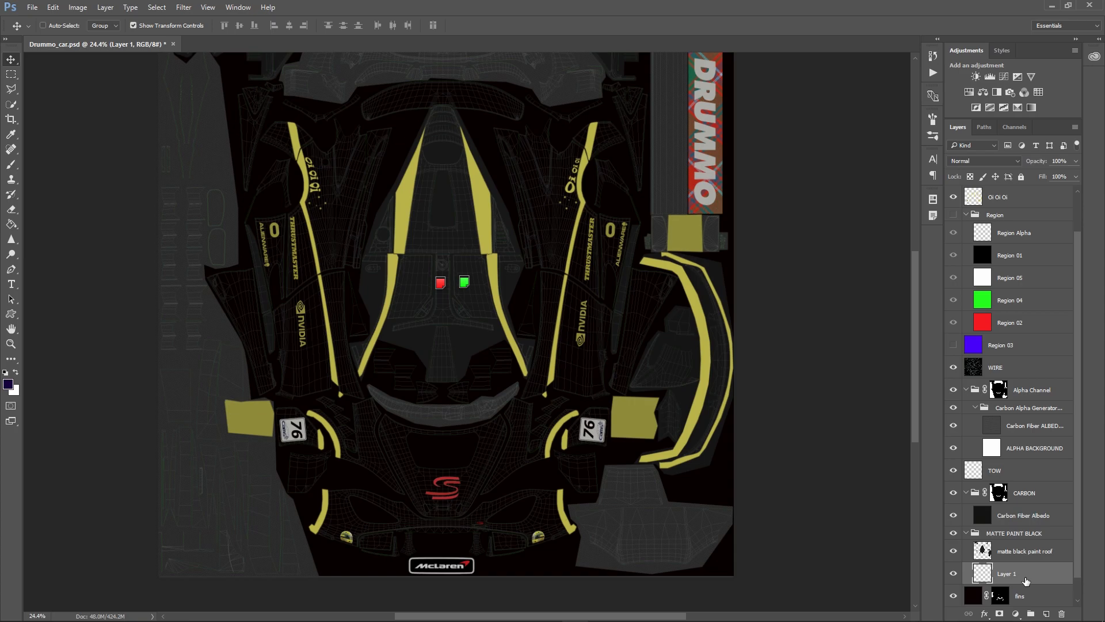
key("Delete")
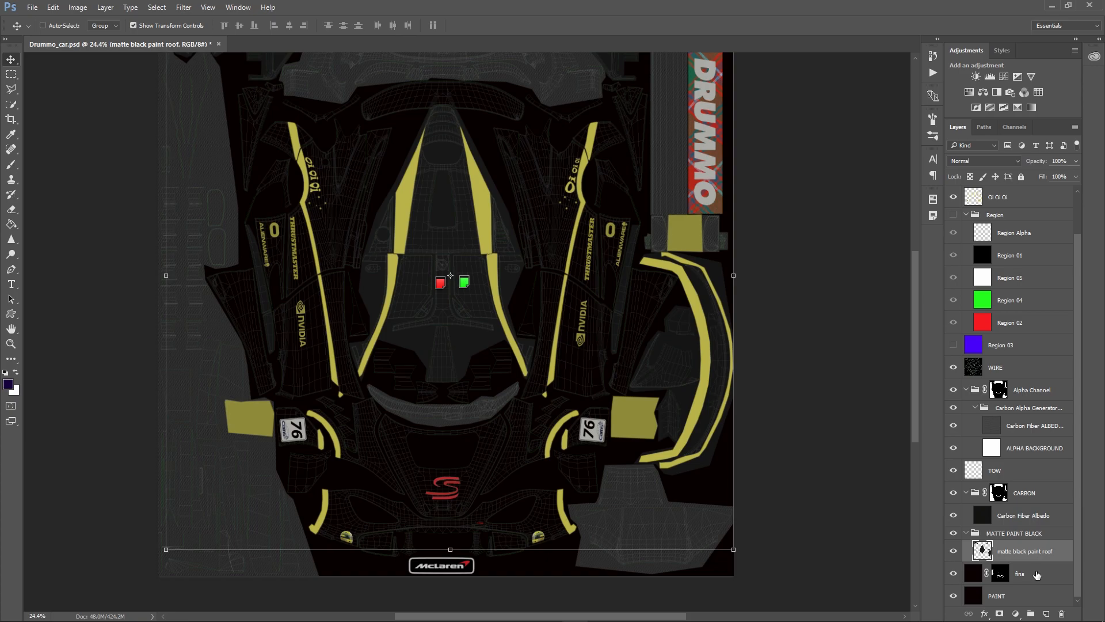
Create a layer named "paint" above matte black paint roof and fill it with the dark blue foreground color
left_click(1048, 614)
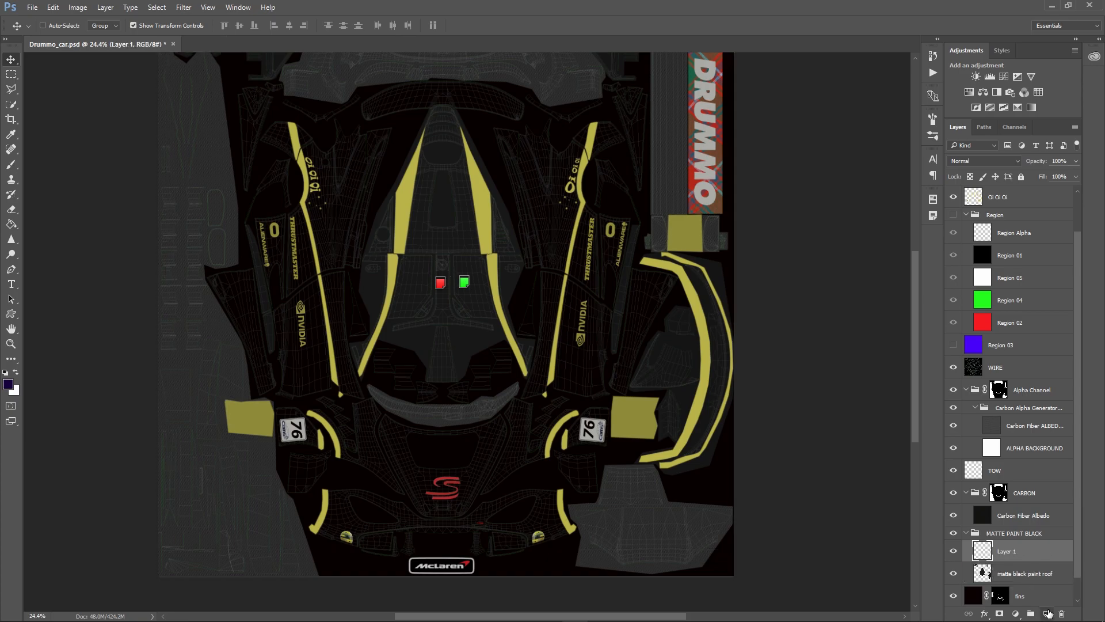
double_click(1016, 553)
type("paint")
key("Return")
left_click(13, 225)
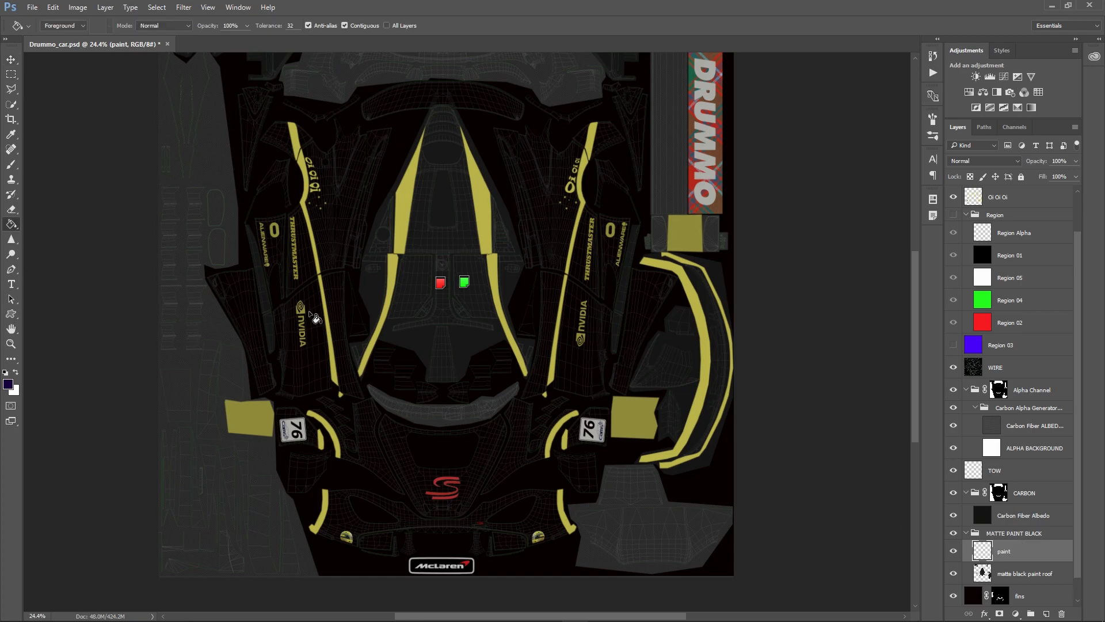
left_click(348, 300)
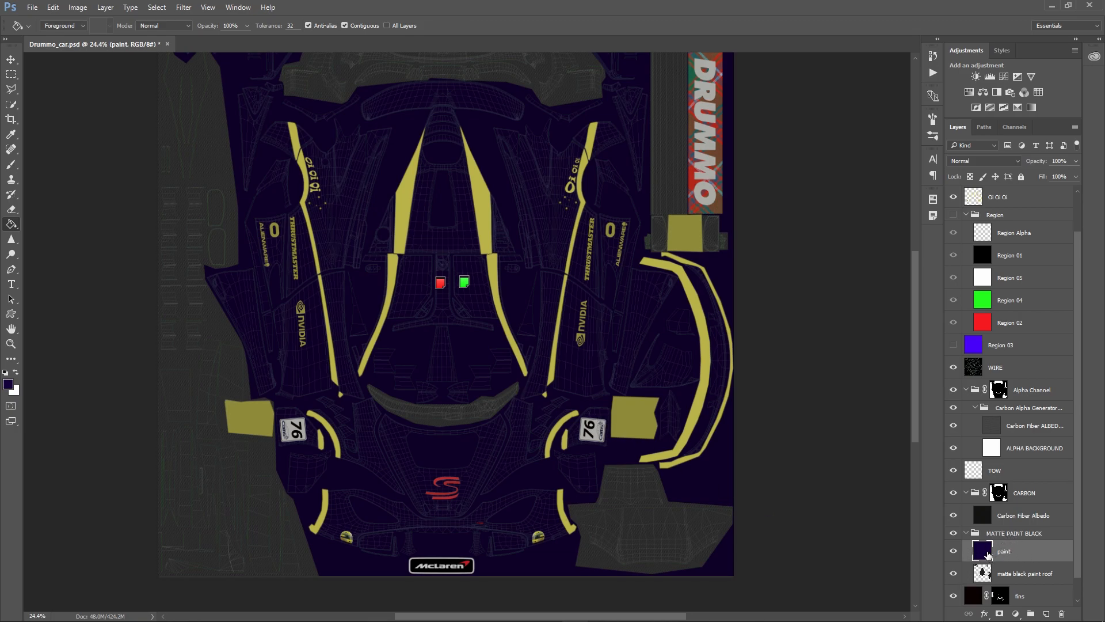
Add a layer mask to the paint layer and fill the mask with black (030000) to hide the blue
left_click(1001, 614)
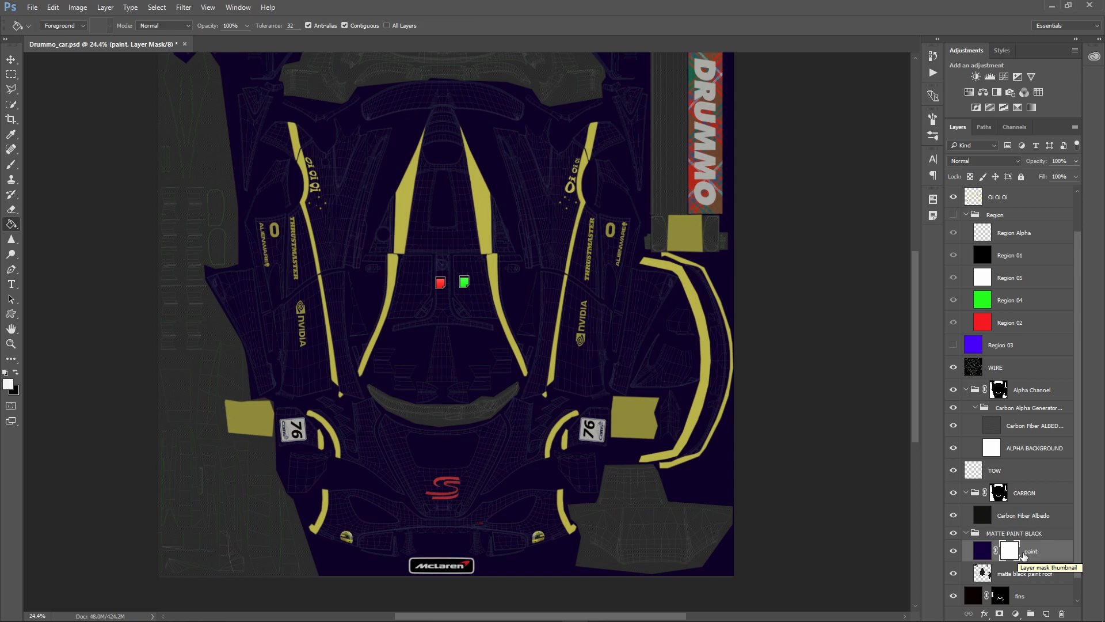
left_click(16, 371)
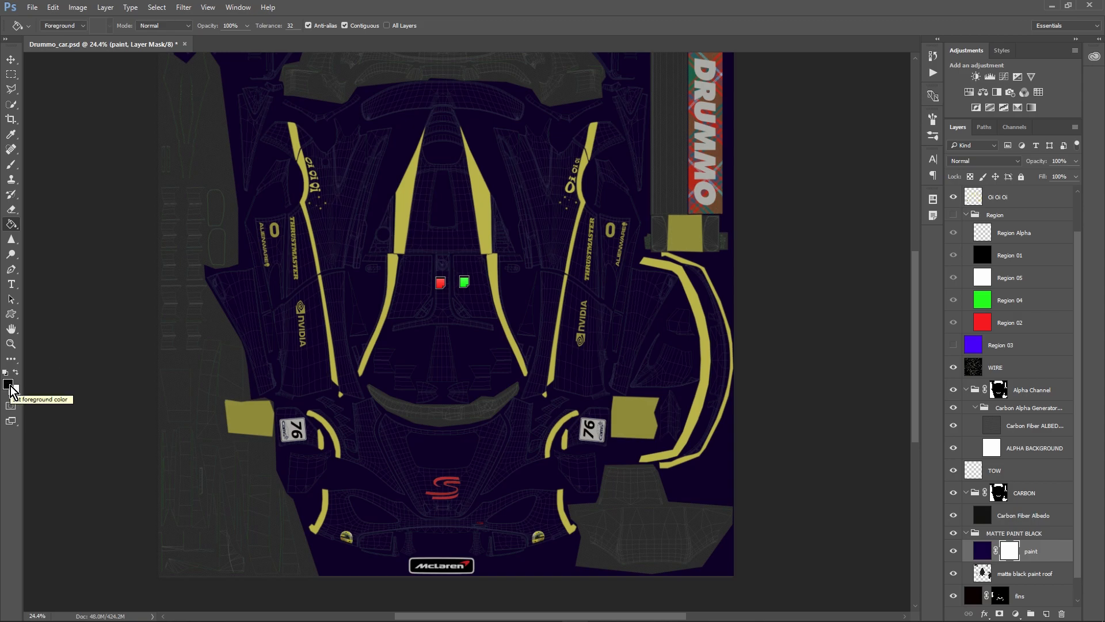
left_click(8, 385)
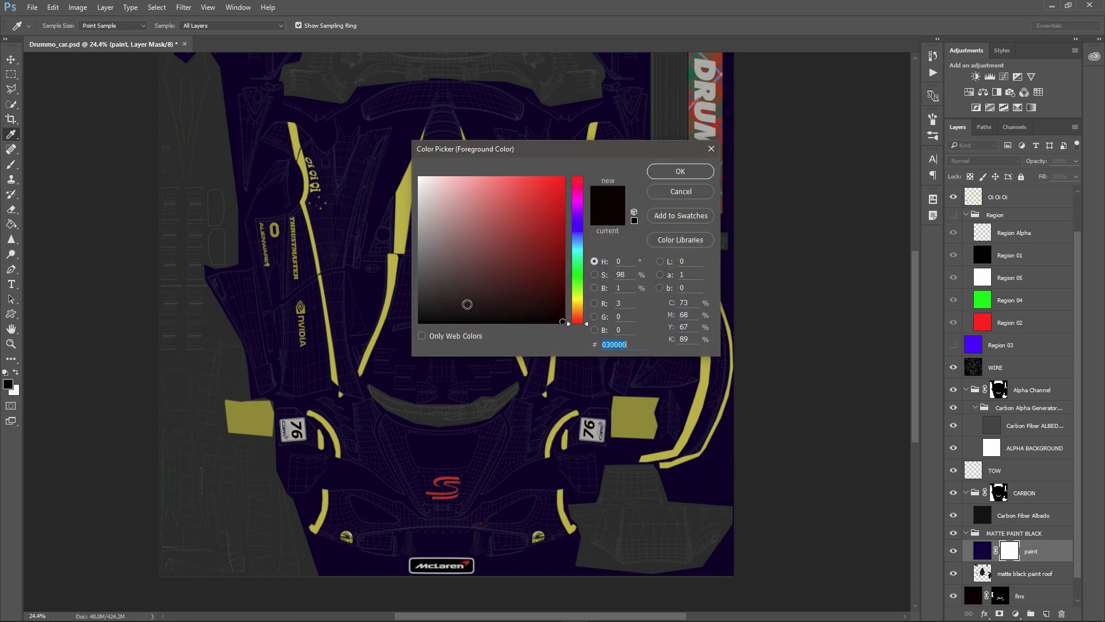
left_click(685, 171)
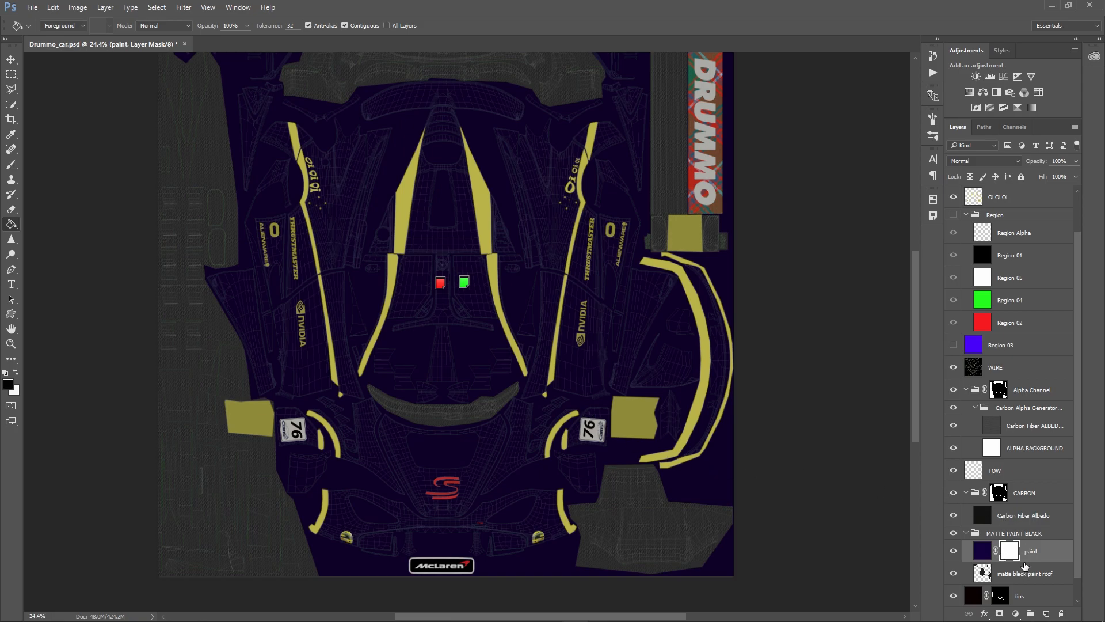
left_click(611, 349)
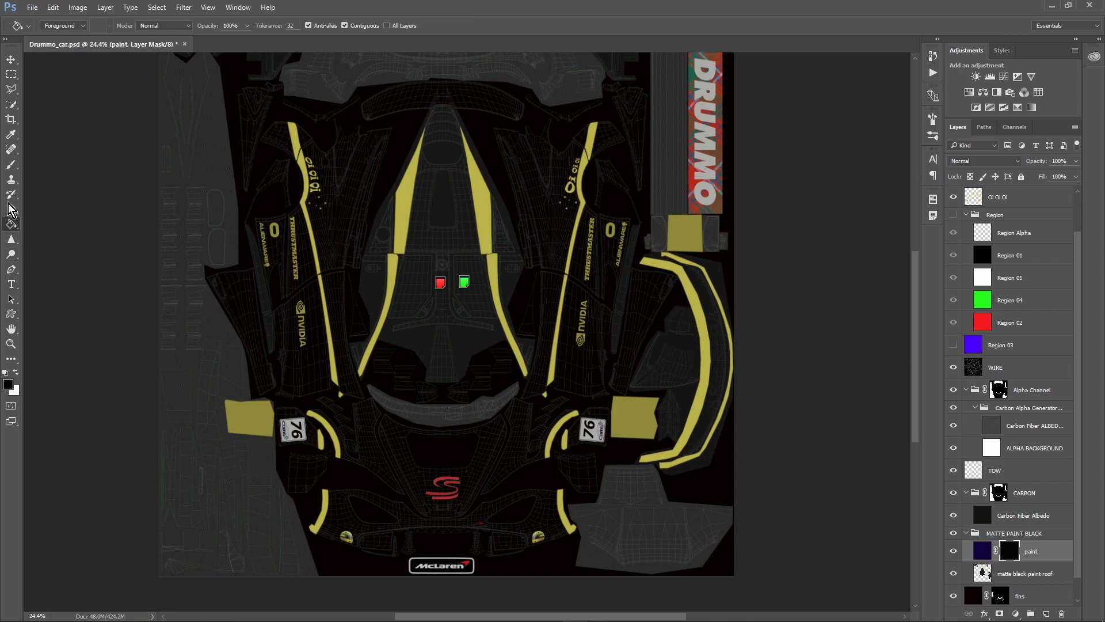
Select the curved gray panel above the red S logo with the Polygonal Lasso
left_click(11, 89)
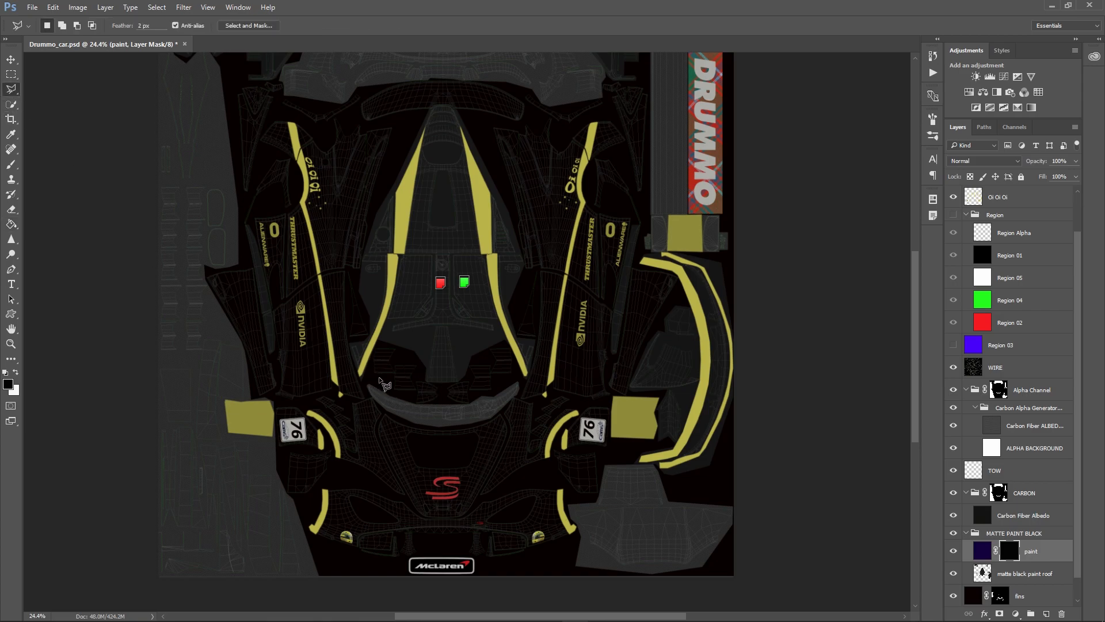
left_click(459, 401)
left_click(371, 378)
left_click(360, 386)
left_click(380, 412)
left_click(430, 429)
left_click(495, 429)
Fill the selected area of the paint layer's mask with near-white (faf7f7) to reveal the blue there
left_click(16, 371)
left_click(9, 384)
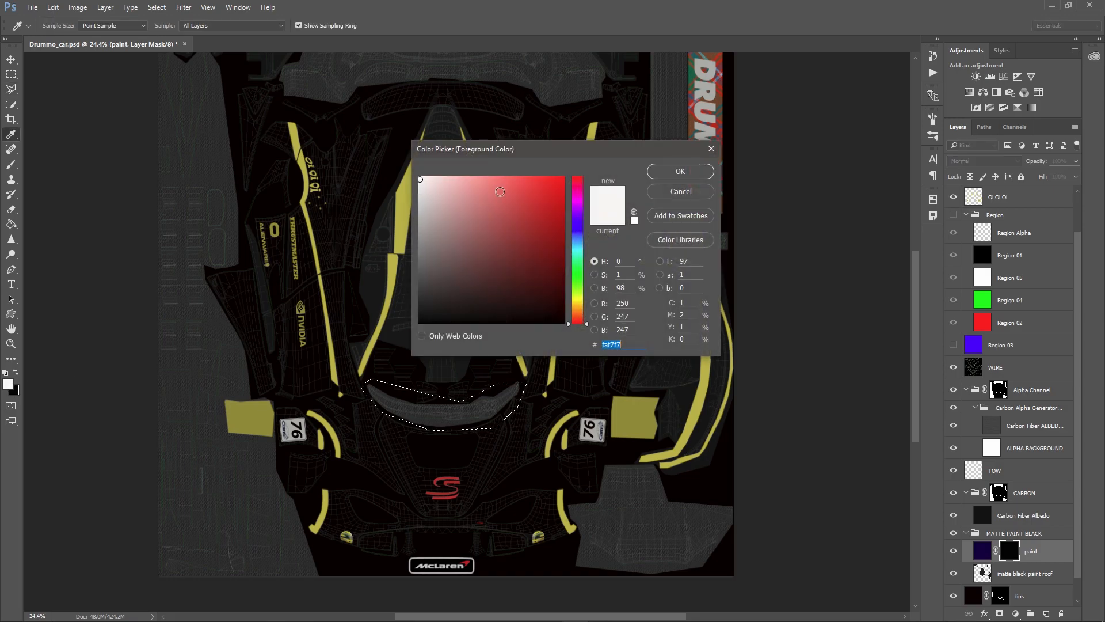
left_click(685, 168)
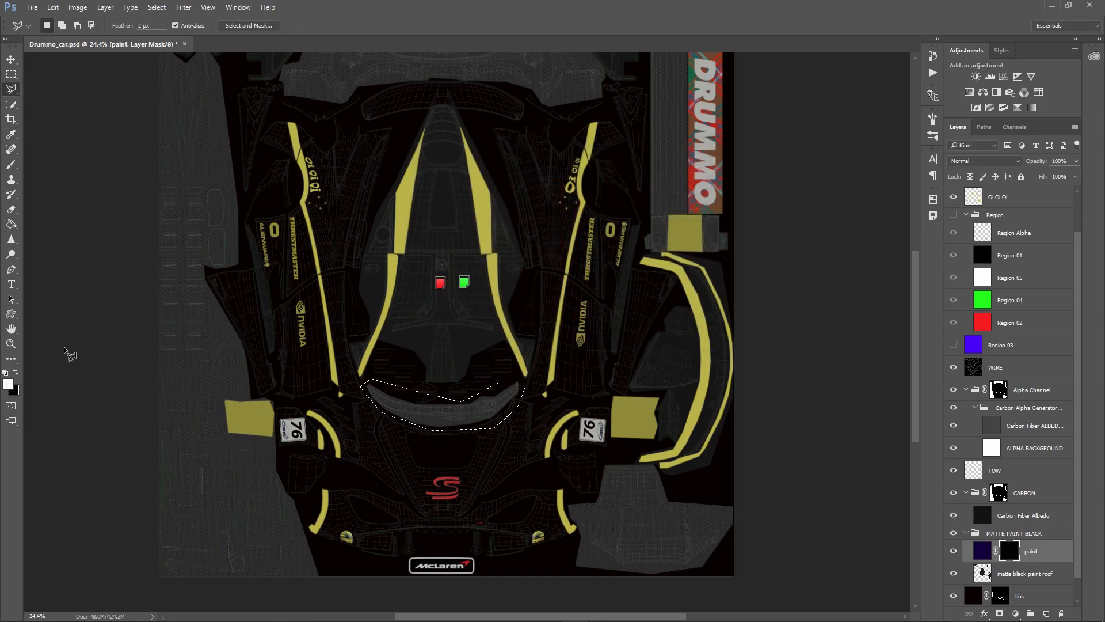
left_click(11, 224)
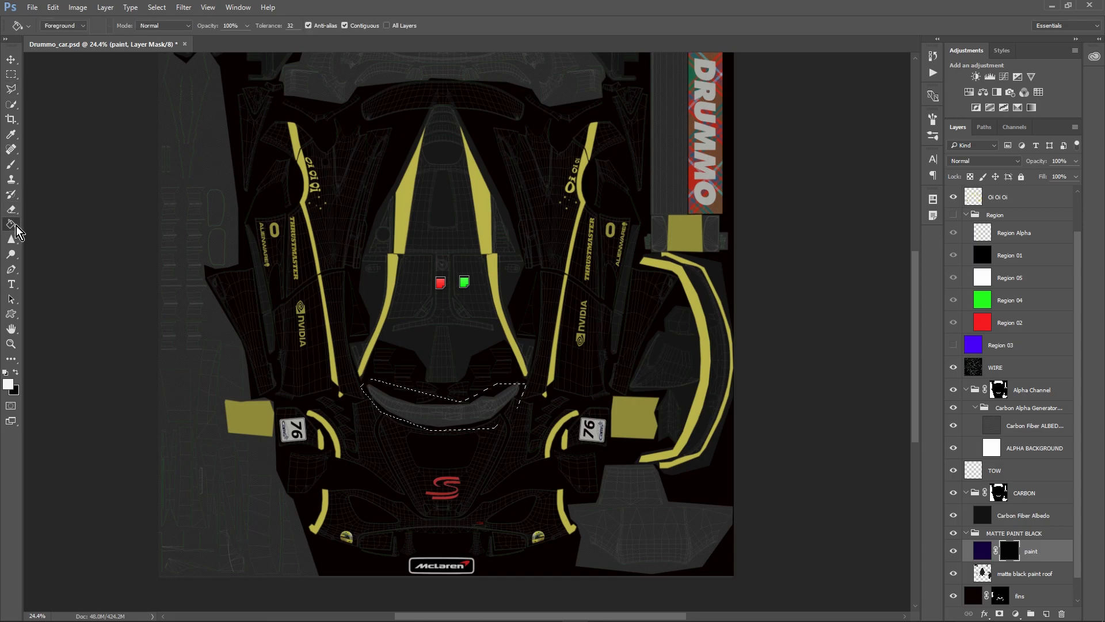
left_click(440, 414)
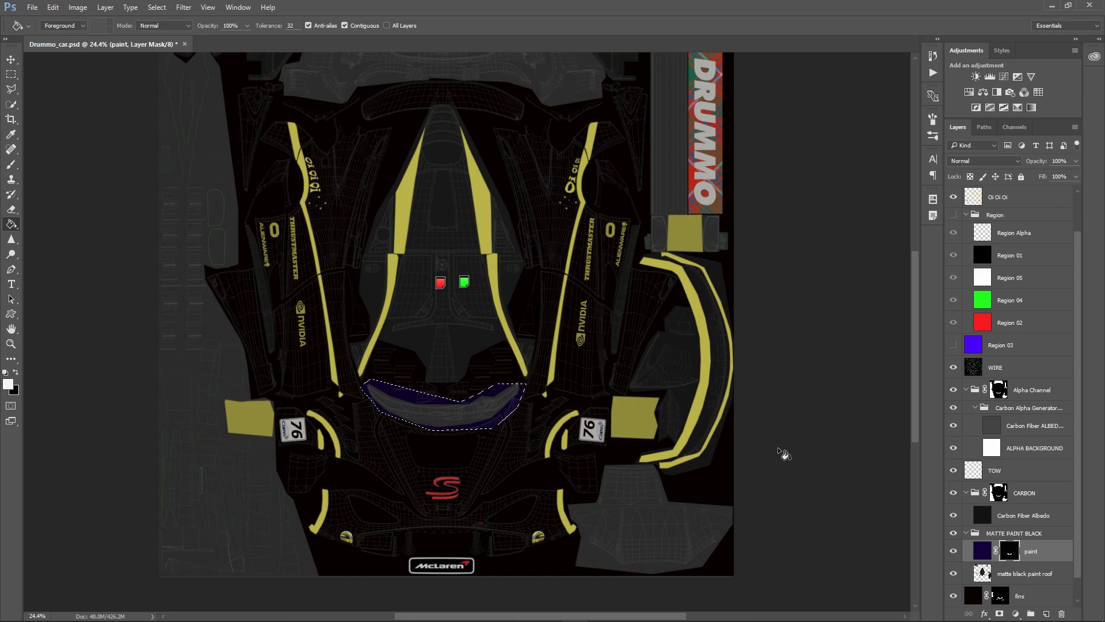
Delete the paint layer with its mask and clear the active selection around the curved panel
key("ctrl+2")
right_click(1047, 552)
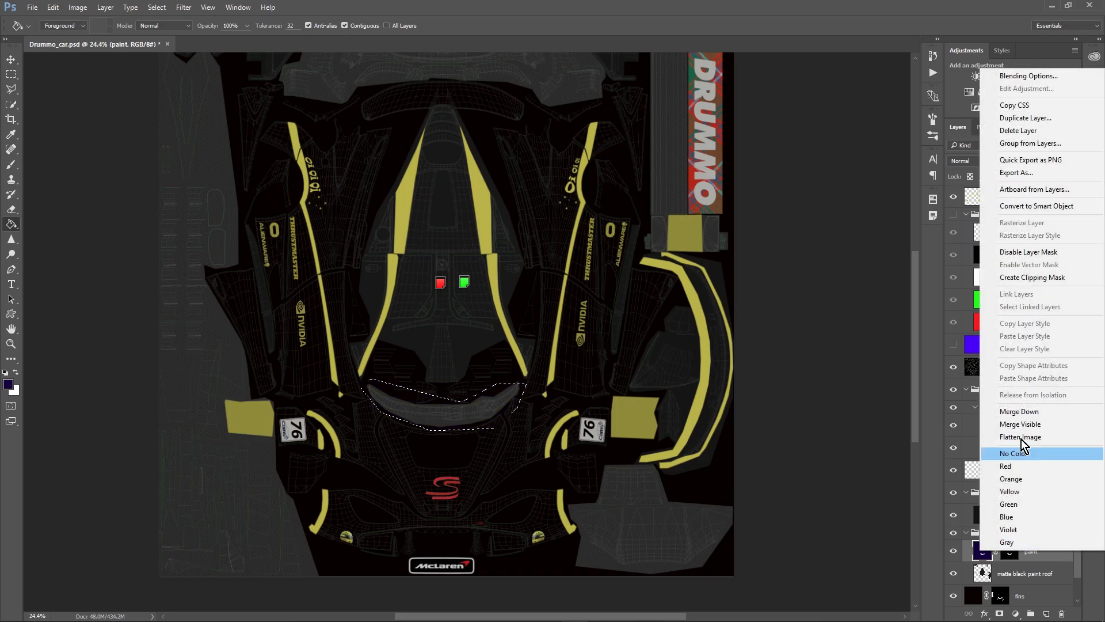
left_click(1031, 133)
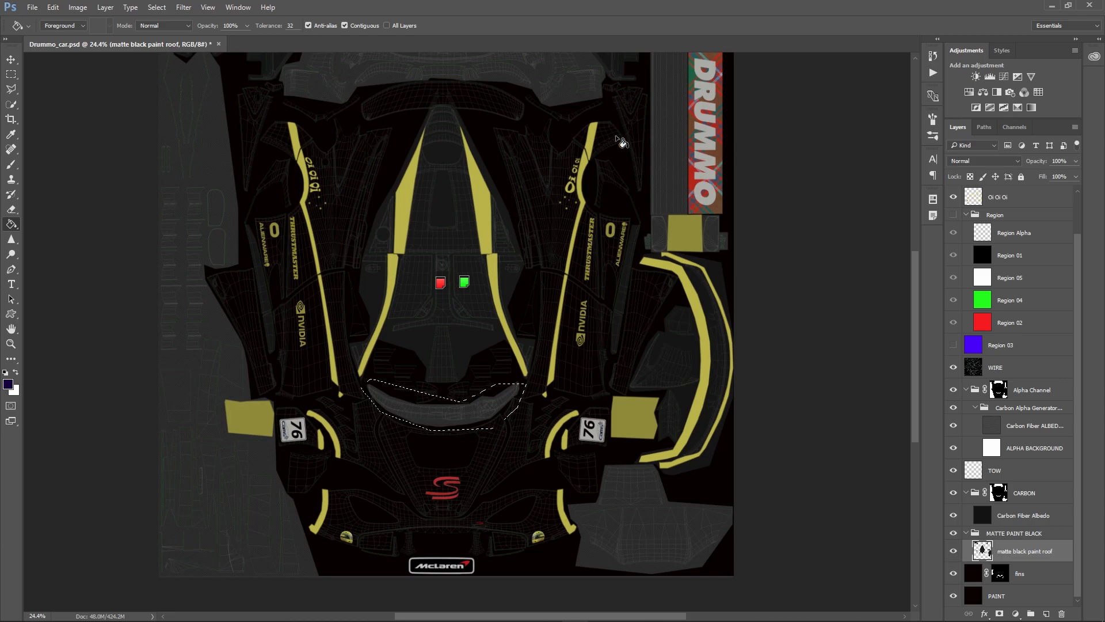
left_click(156, 7)
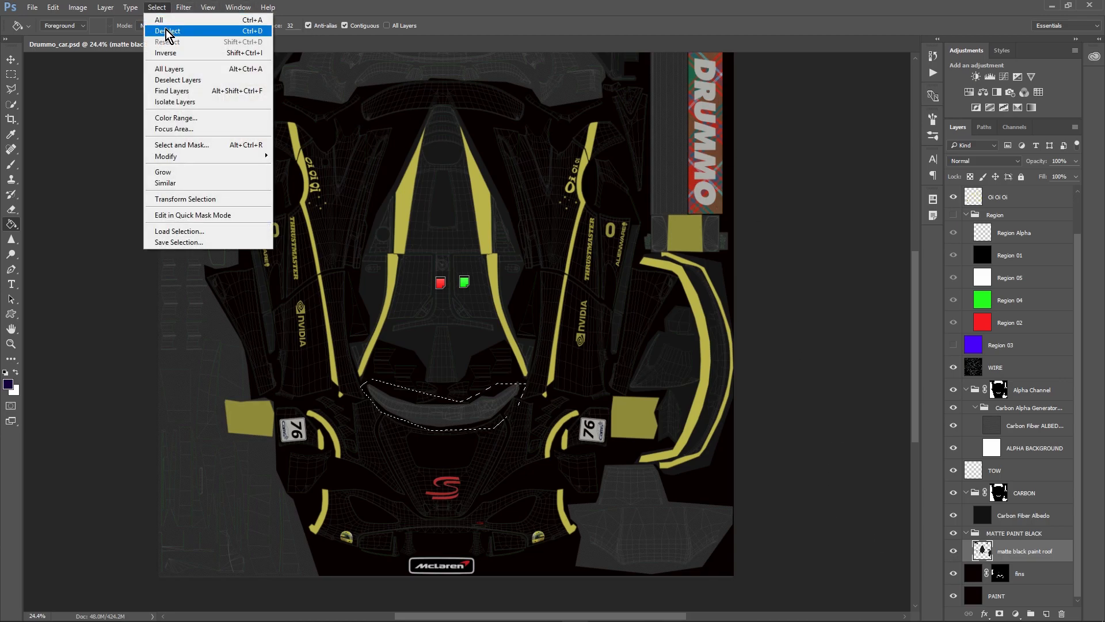
left_click(167, 30)
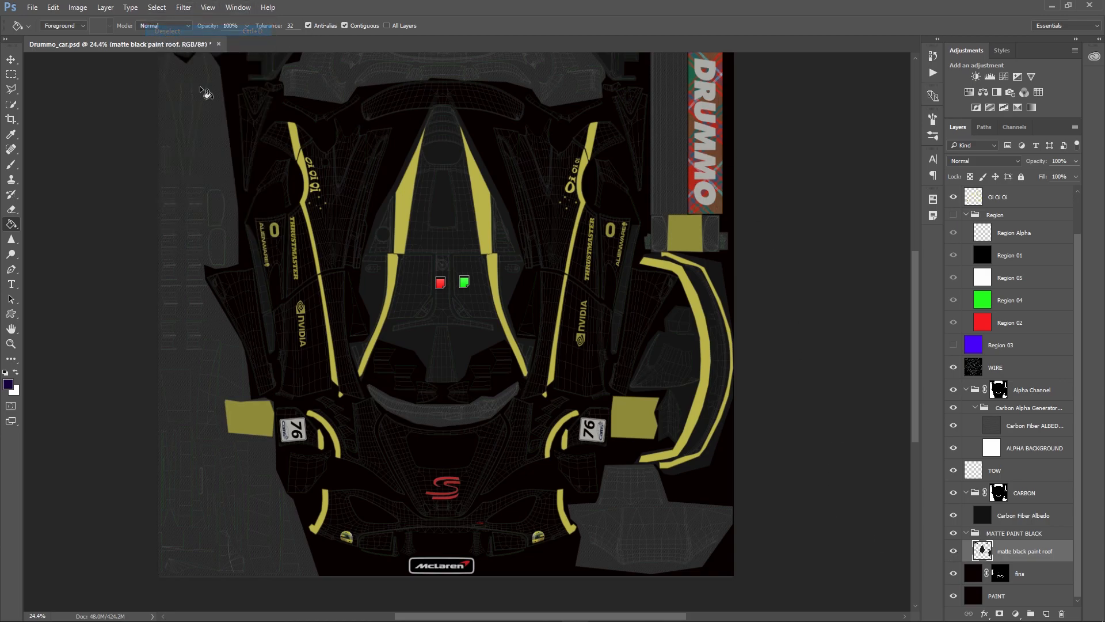
Examine the WIRE overlay by toggling its visibility and inspecting the mesh around the roof up close
left_click(1048, 574)
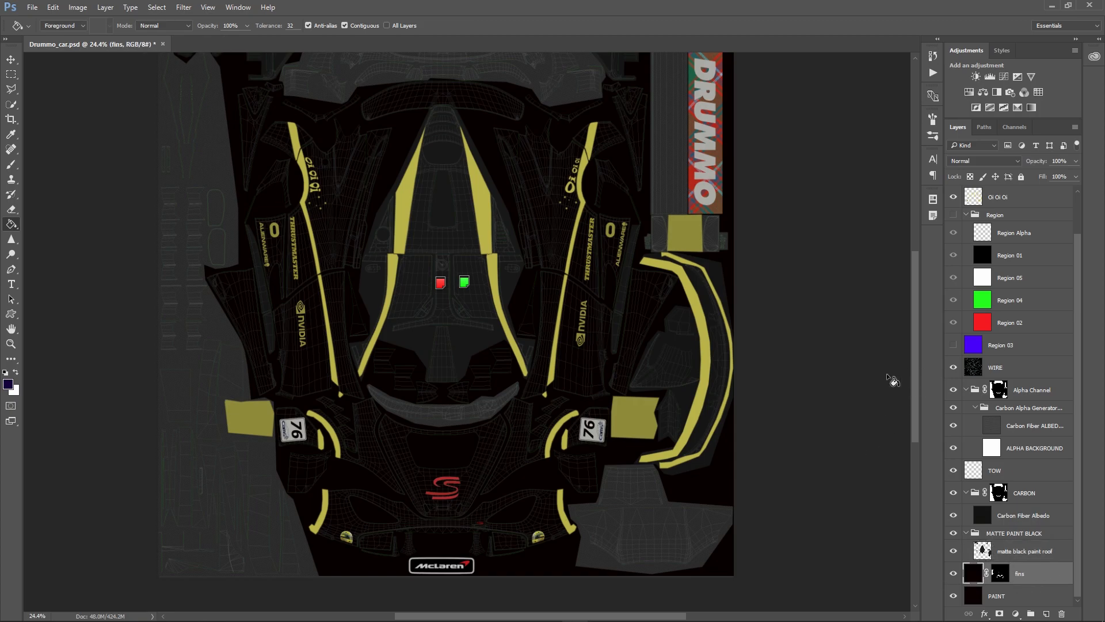
left_click(953, 368)
left_click(952, 367)
scroll(848, 340, "up", 3)
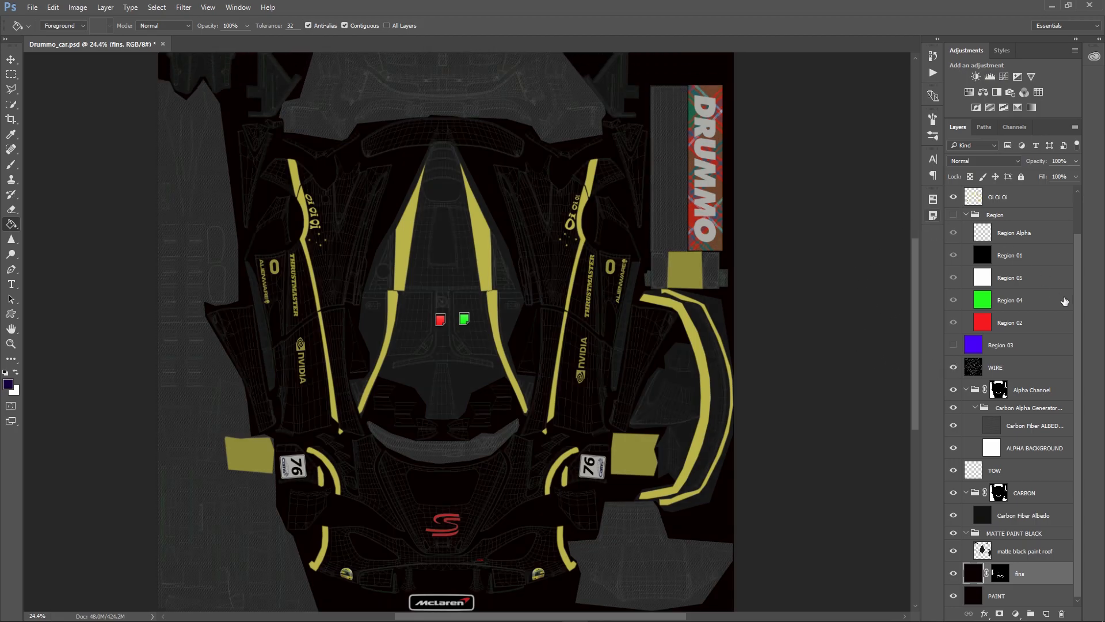
scroll(1054, 266, "up", 2)
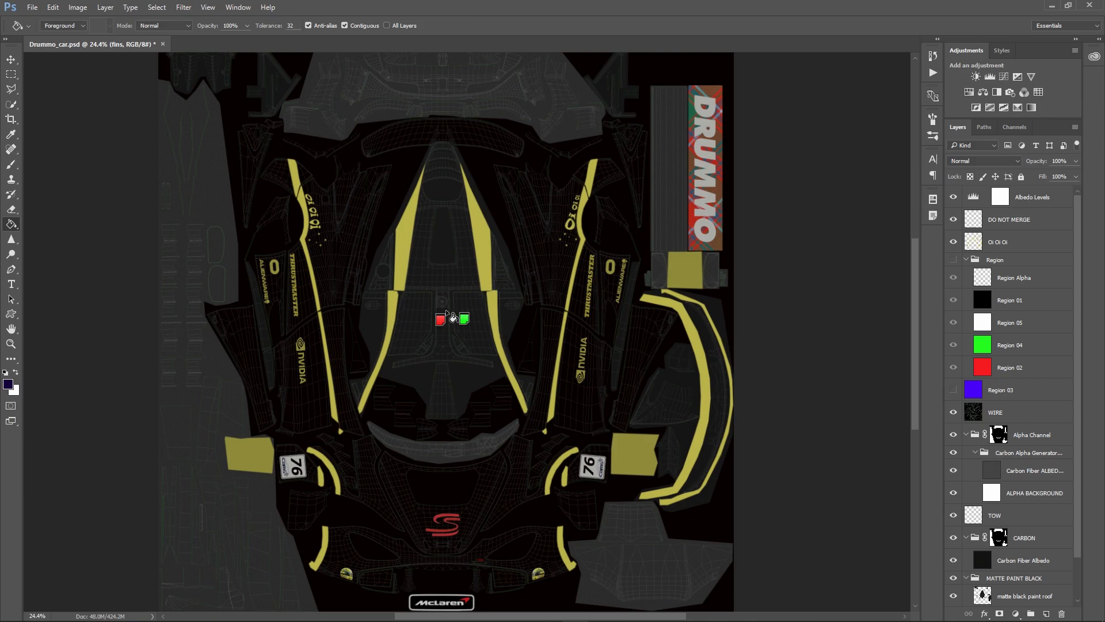
scroll(476, 351, "up", 2)
scroll(476, 350, "down", 1)
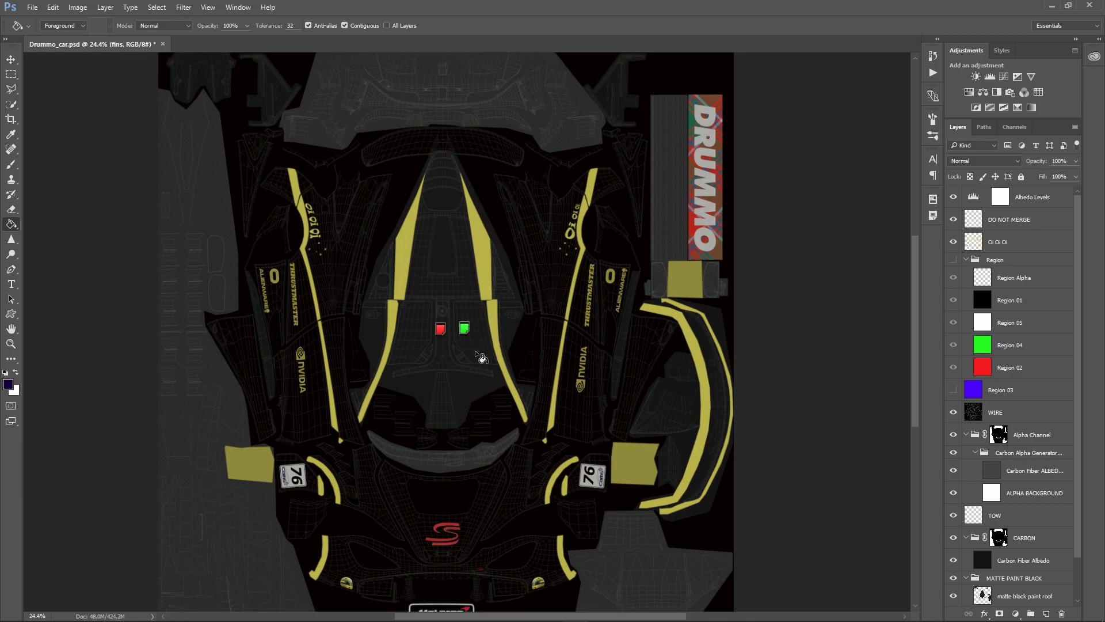
scroll(479, 356, "up", 7)
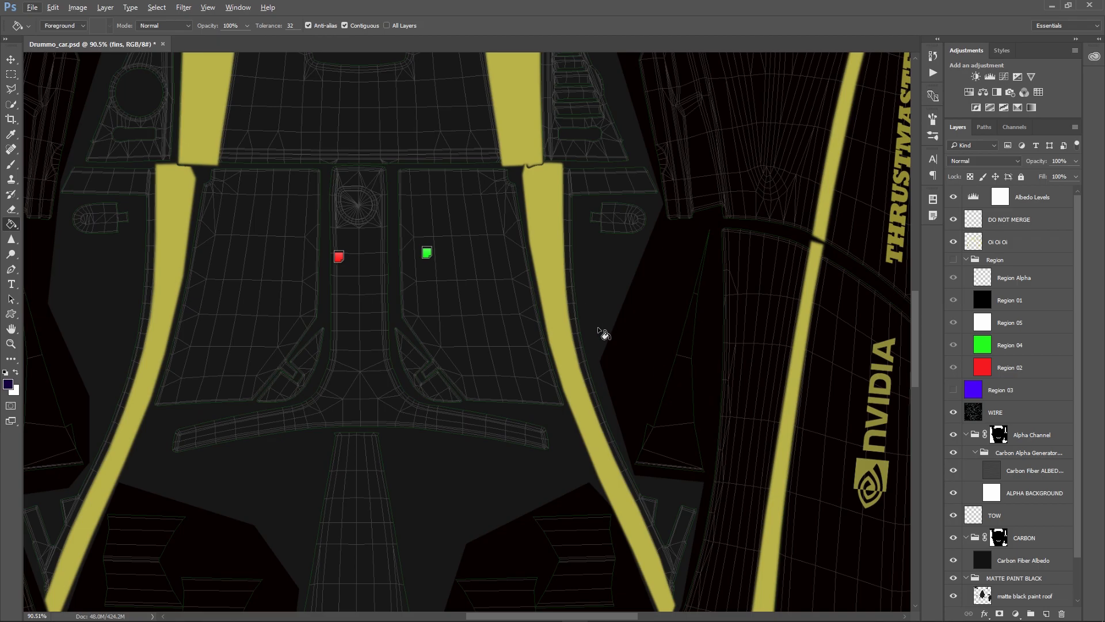
scroll(525, 366, "up", 3)
scroll(527, 358, "down", 8)
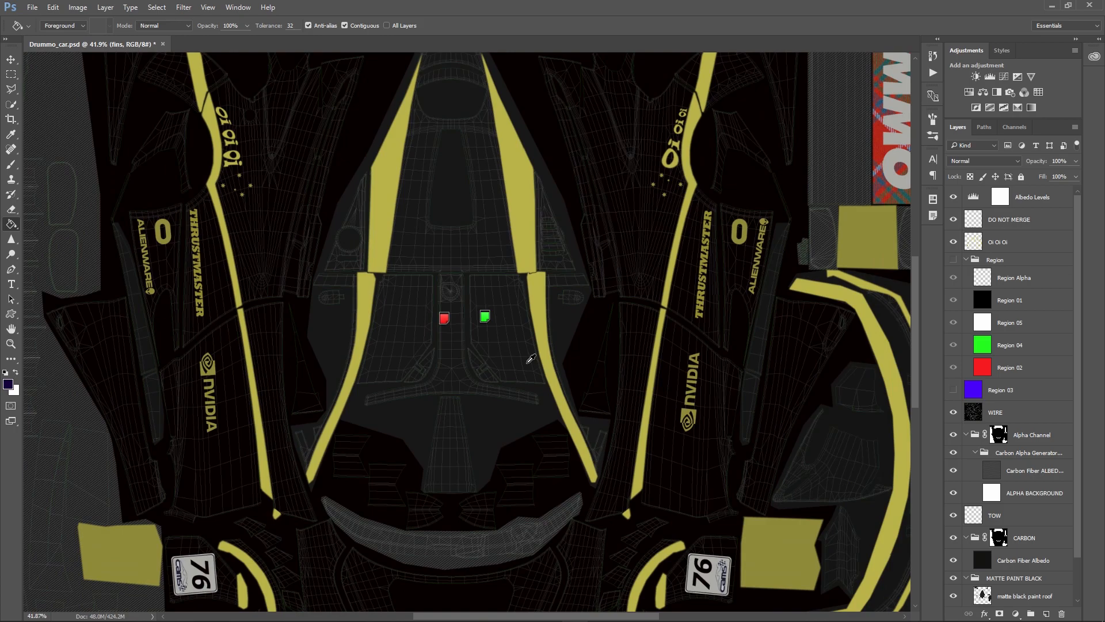
scroll(531, 358, "up", 1)
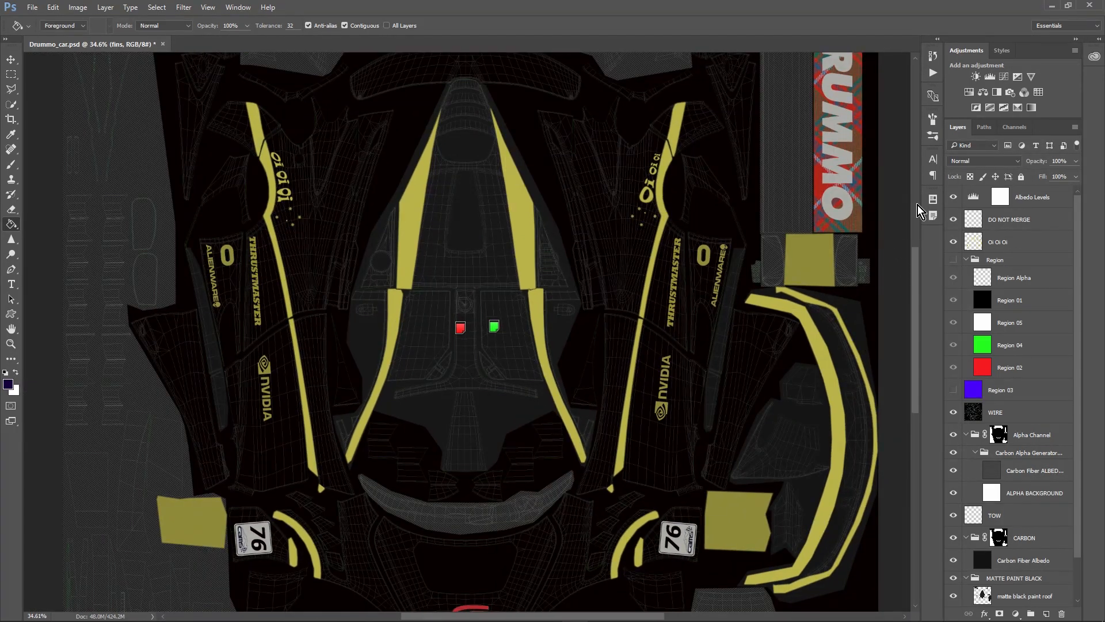
Toggle the DO NOT MERGE and Oi Oi Oi layers to check what each contributes to the livery
left_click(954, 221)
left_click(956, 222)
left_click(953, 219)
left_click_drag(544, 360, 531, 244)
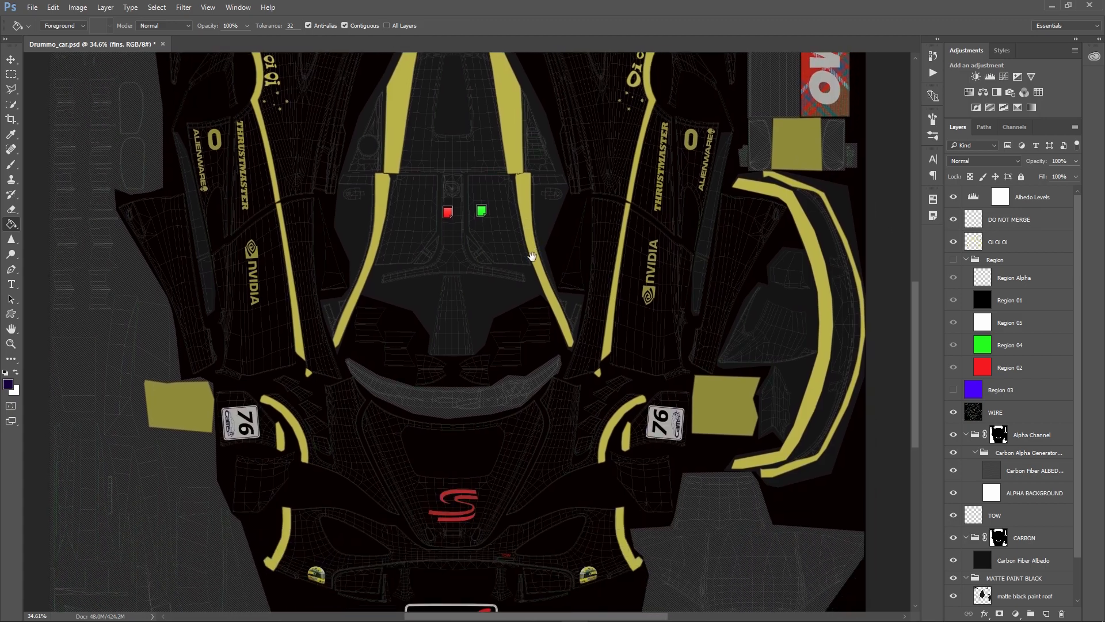
left_click(954, 220)
left_click(954, 220)
left_click(954, 242)
left_click(954, 241)
Hide the WIRE layer and look over the livery without the wireframe
left_click(954, 414)
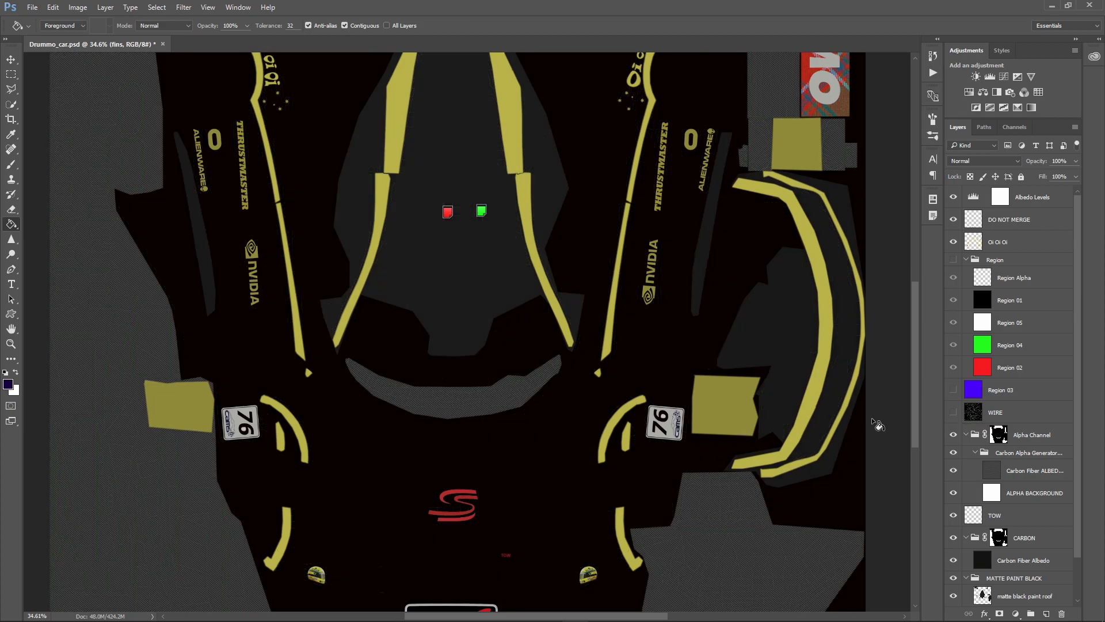
scroll(875, 422, "down", 2)
scroll(984, 470, "down", 1)
scroll(1022, 506, "up", 2)
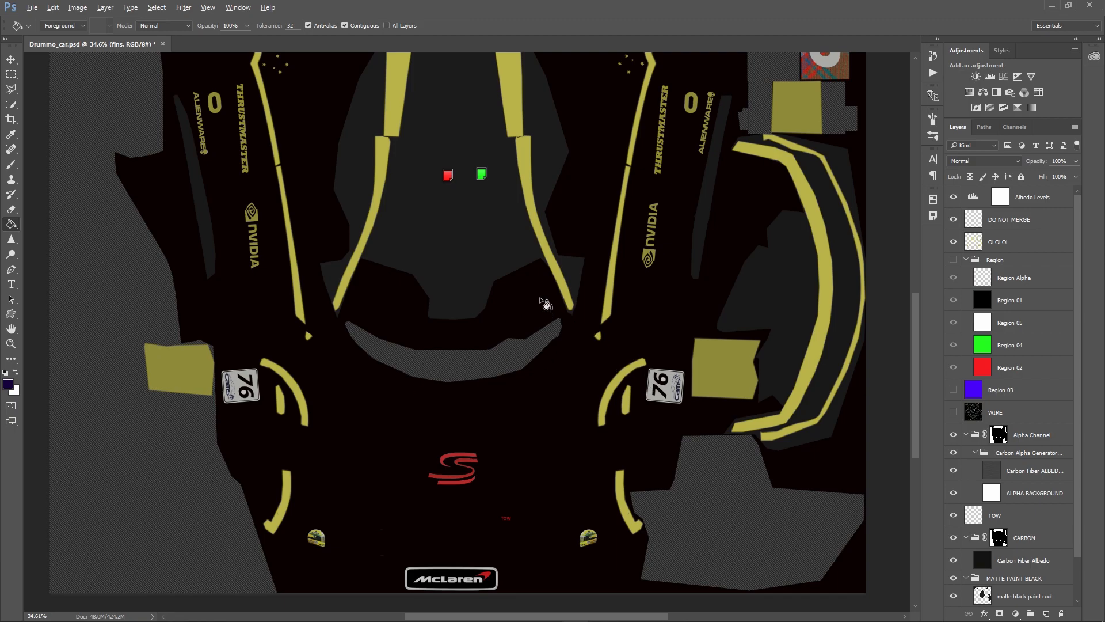
scroll(544, 310, "down", 2)
left_click_drag(570, 291, 534, 399)
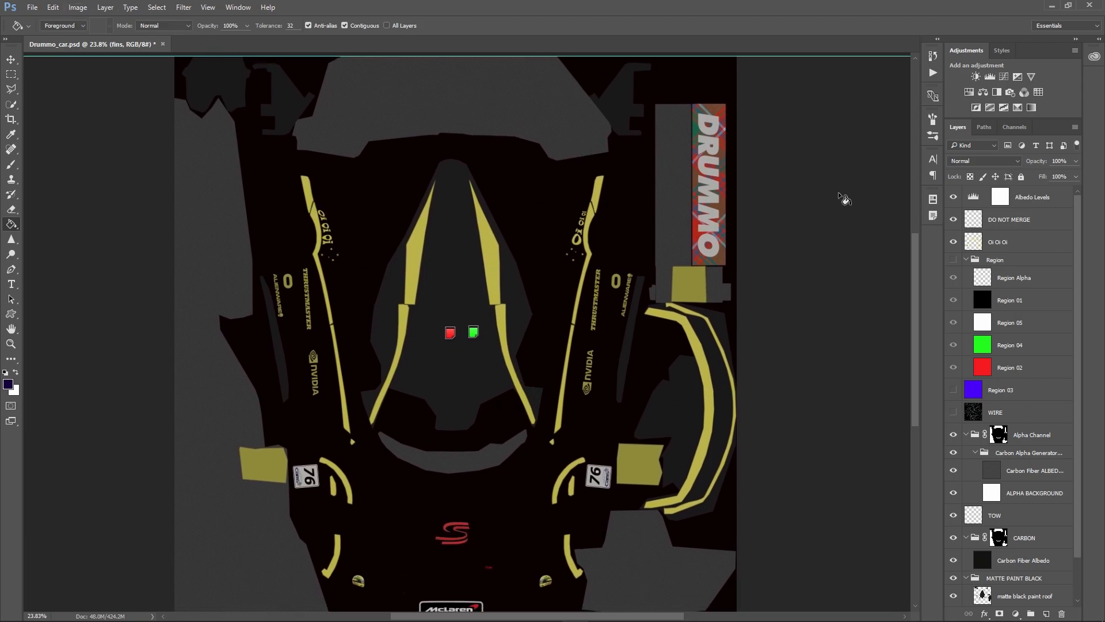
Switch to rFactor 2 and select McLaren 720S GT3 #36 1.27 as the race car
left_click_drag(1, 357, 628, 106)
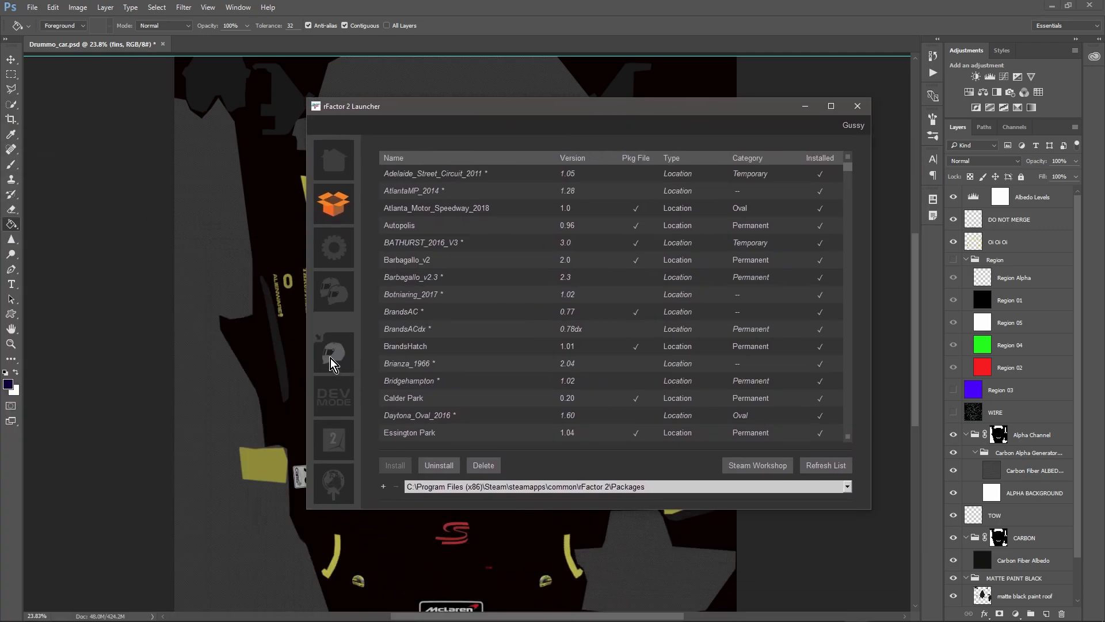
key("alt+Tab")
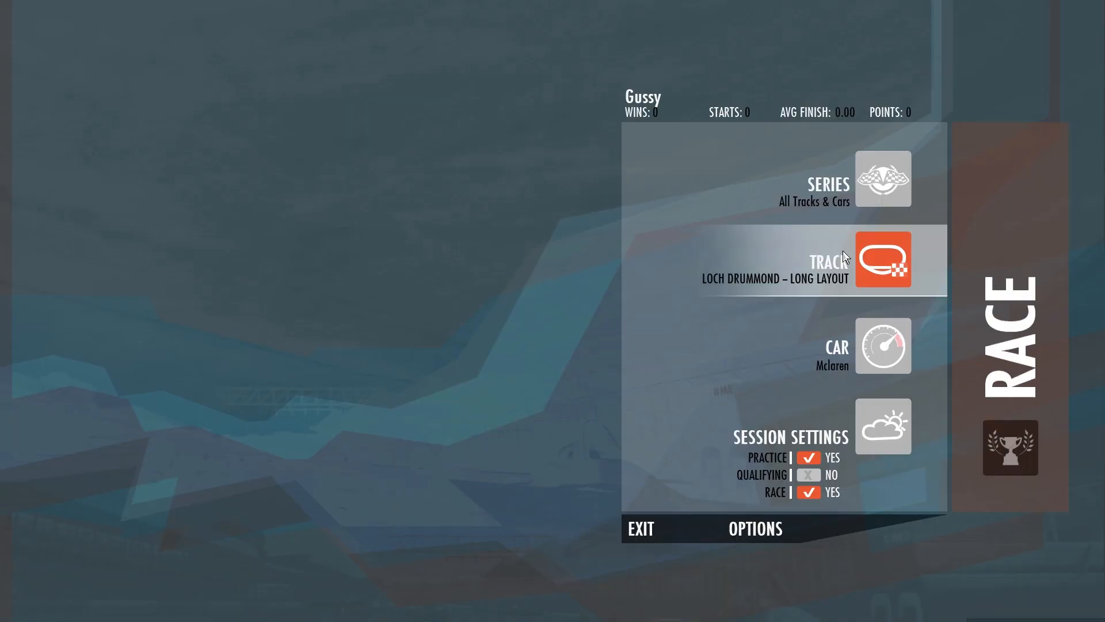
left_click(885, 361)
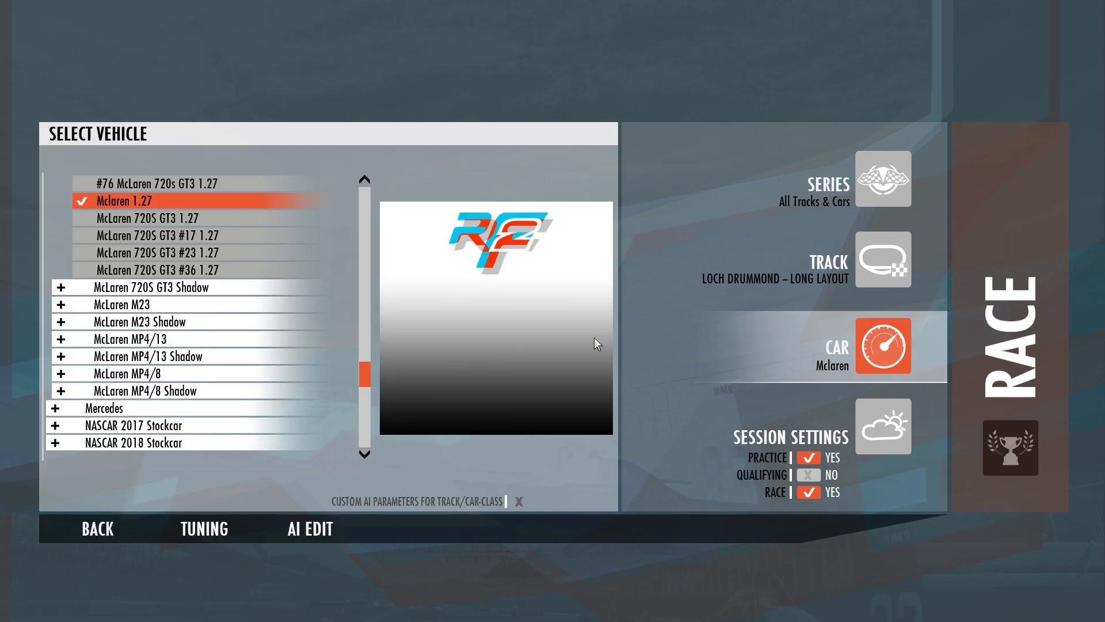
scroll(245, 310, "up", 4)
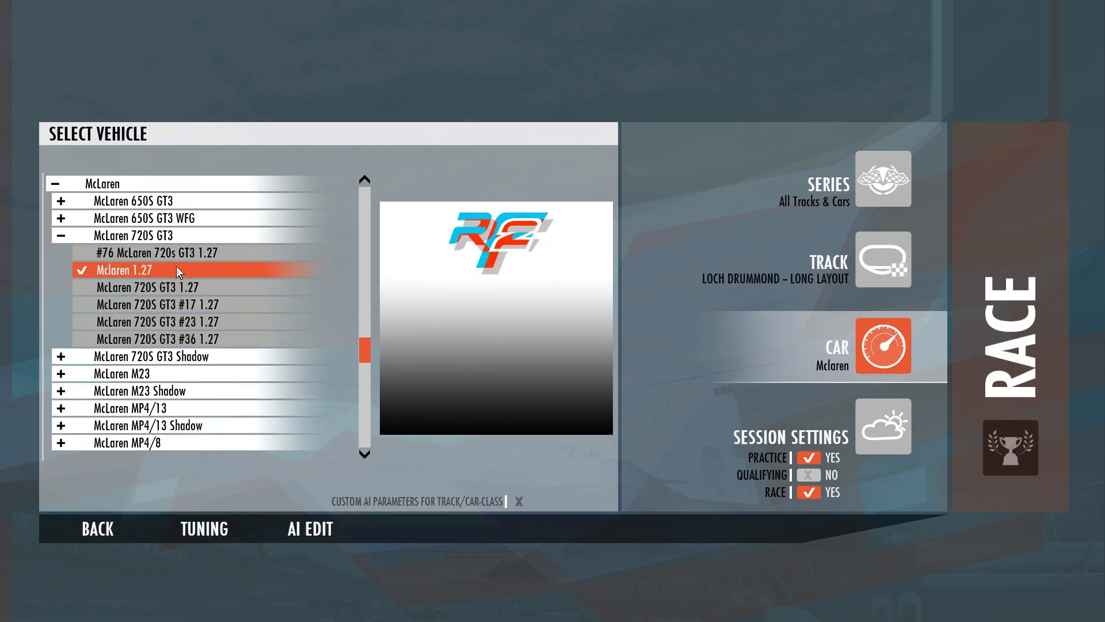
left_click(148, 340)
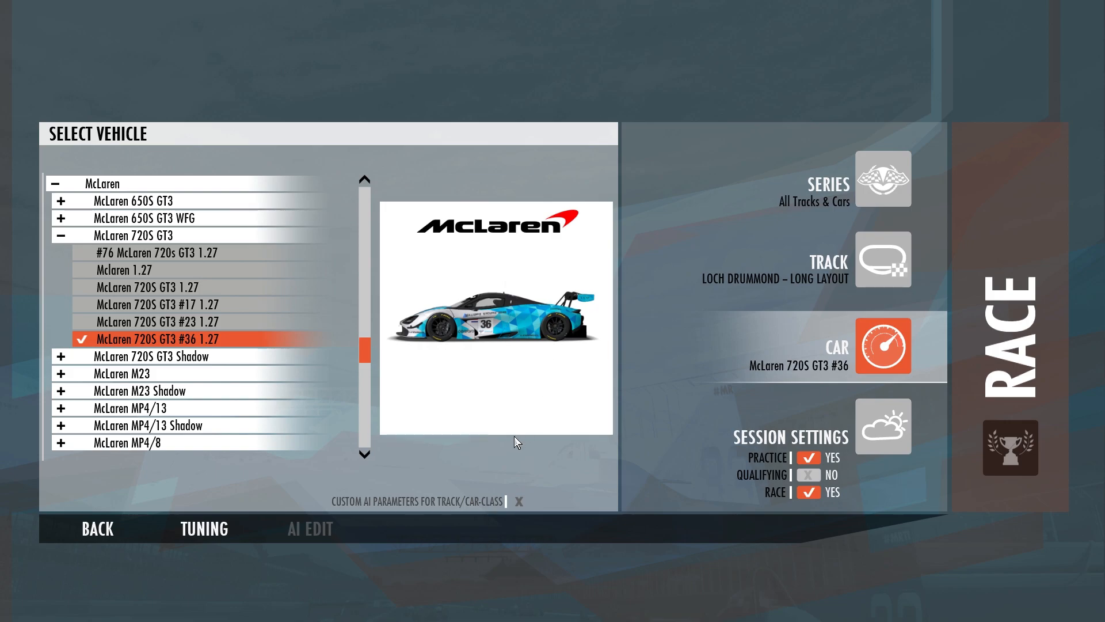
Reload the #36 McLaren's paint in the tuning showroom and choose the ALT paint variant
left_click(206, 528)
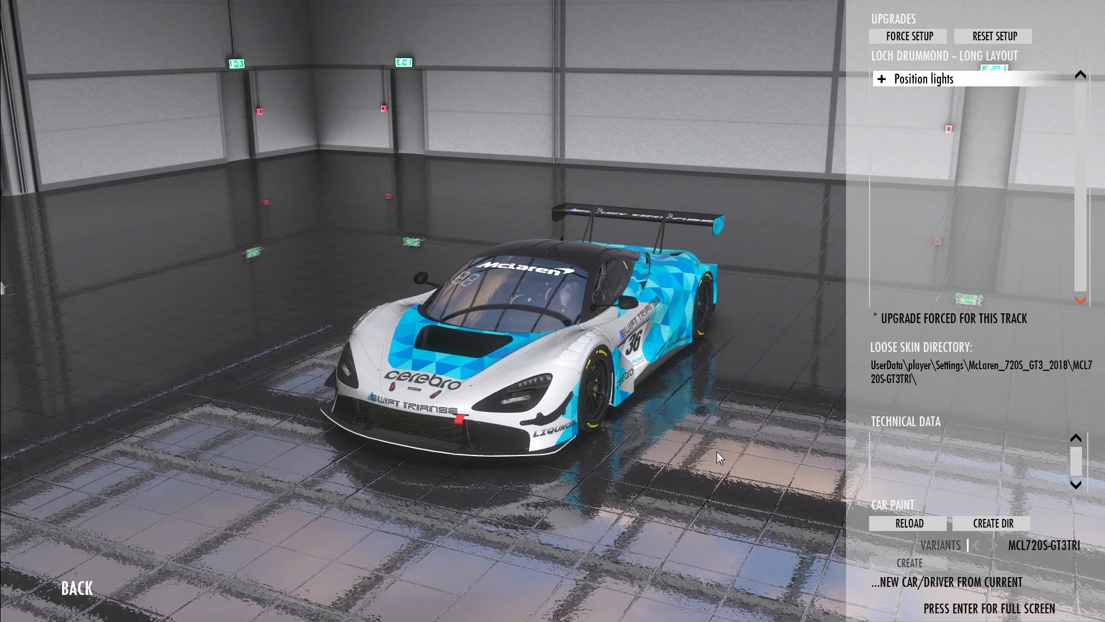
left_click_drag(716, 453, 627, 490)
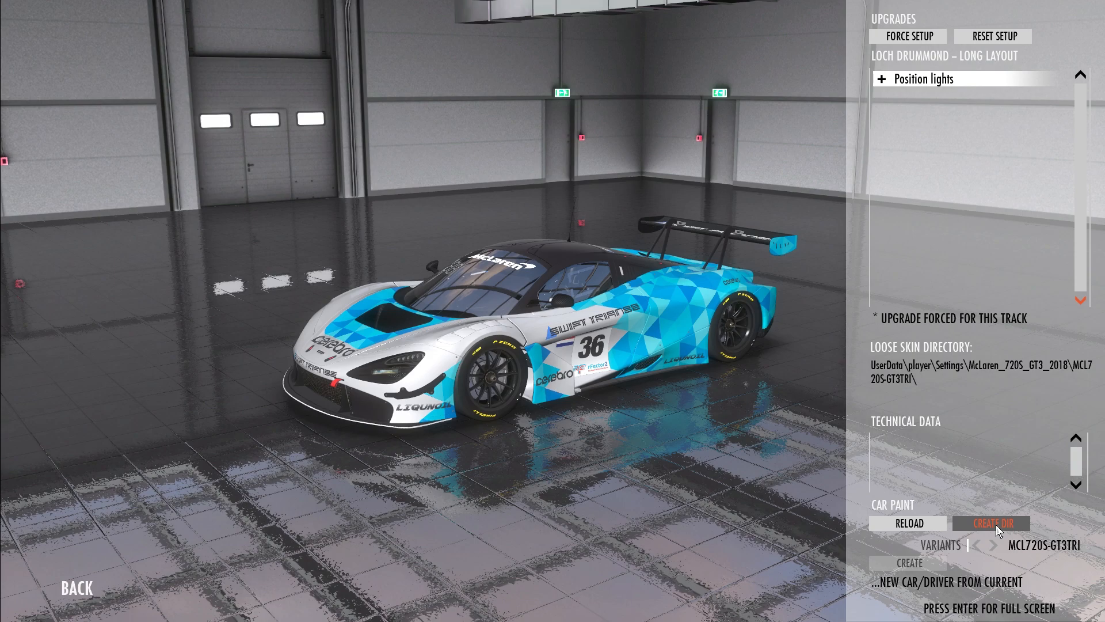
left_click(911, 523)
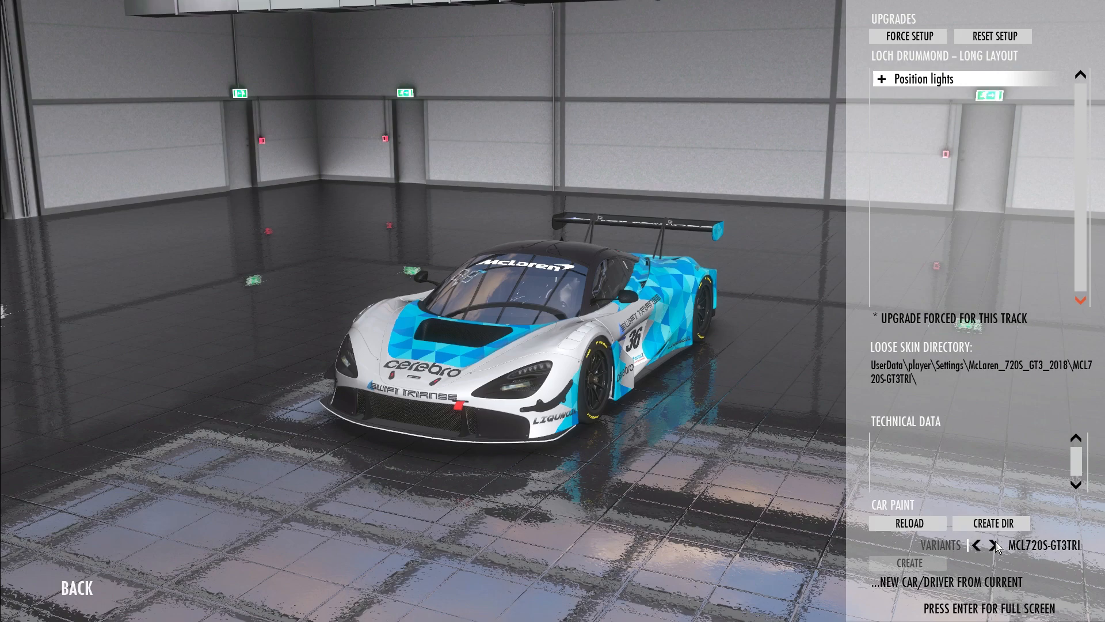
left_click(995, 545)
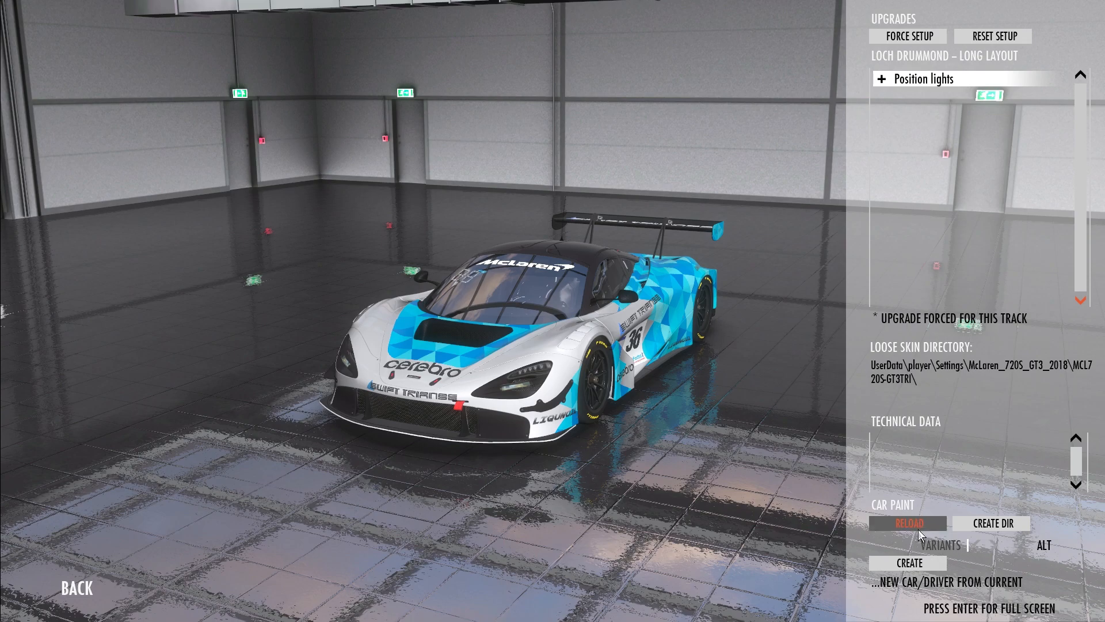
Create a new car and driver from the current one, filling in the driver name, team name, car description and car number
left_click(909, 563)
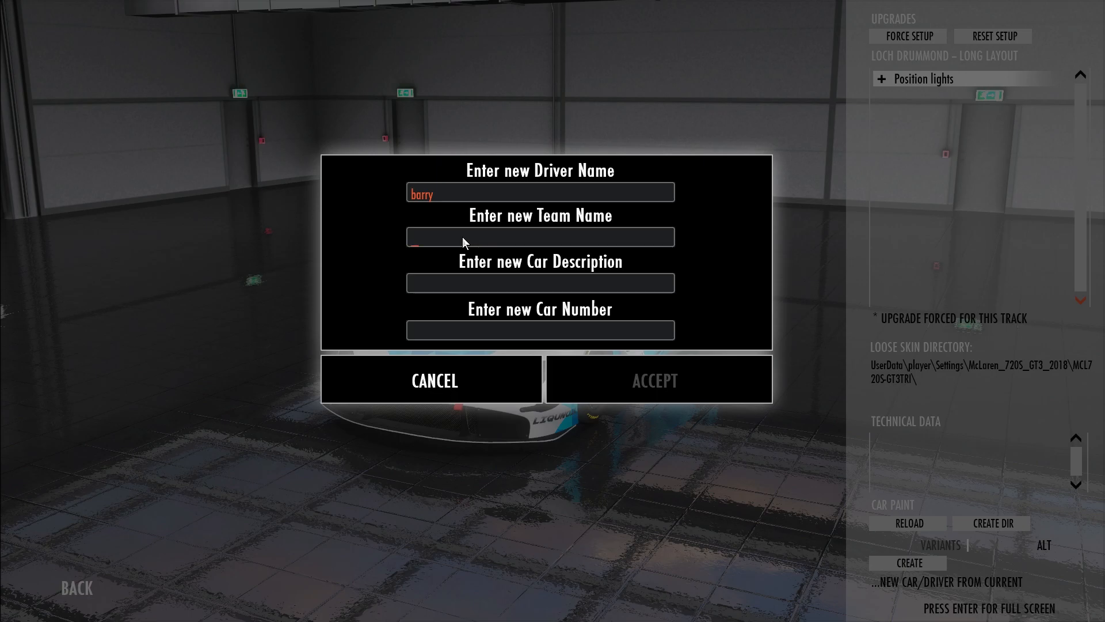
type("barrys team")
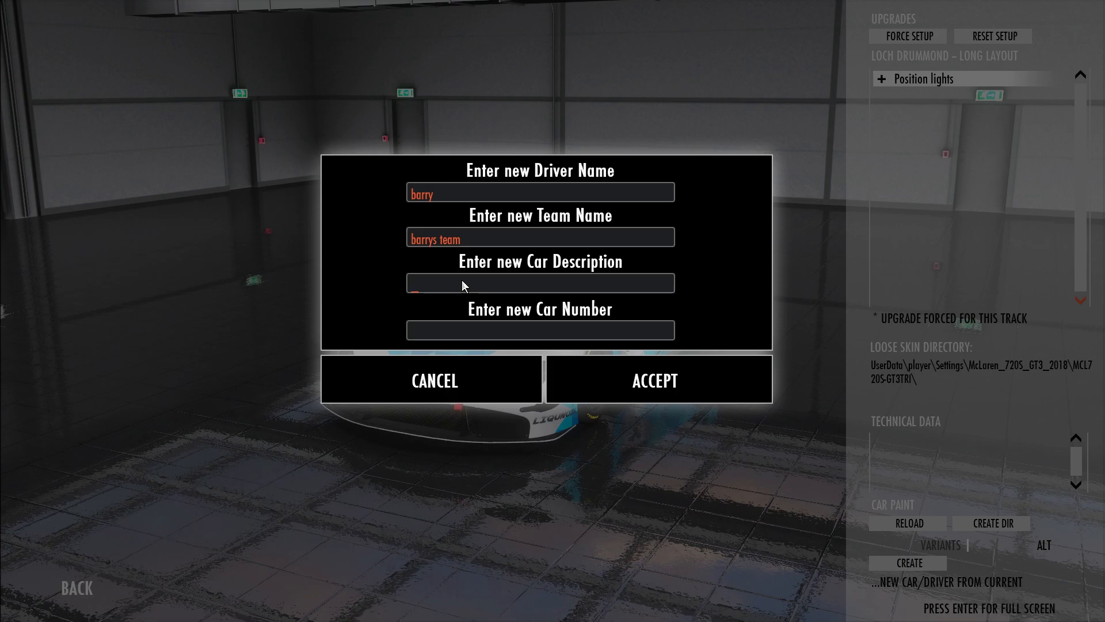
type("barr")
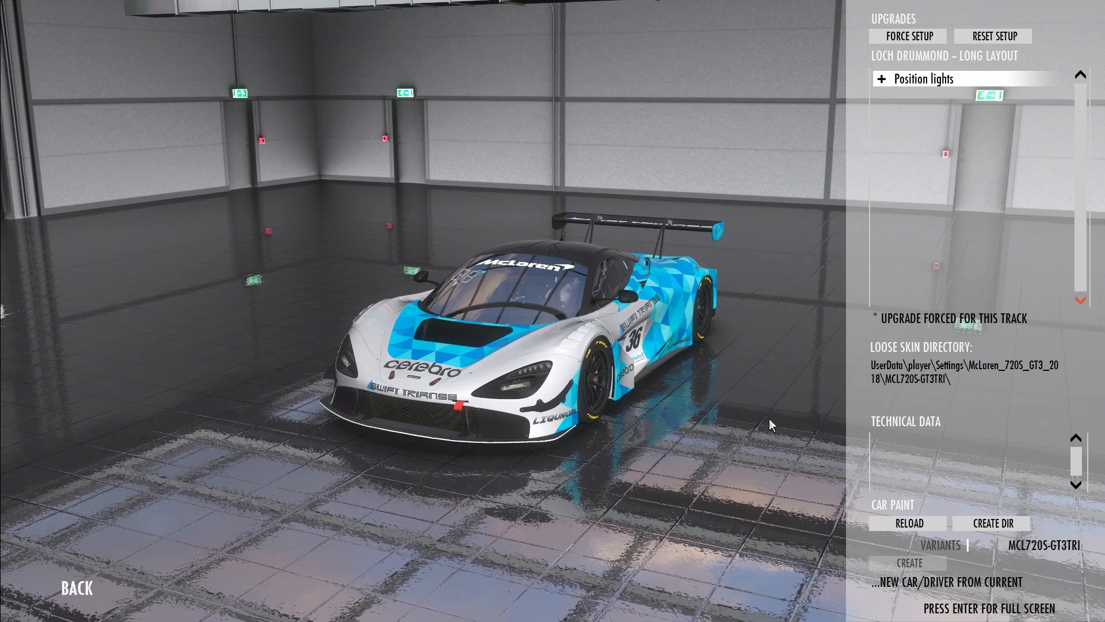
Return to the vehicle list, select the newly created custom McLaren 720S GT3 and open its tuning showroom
left_click(78, 589)
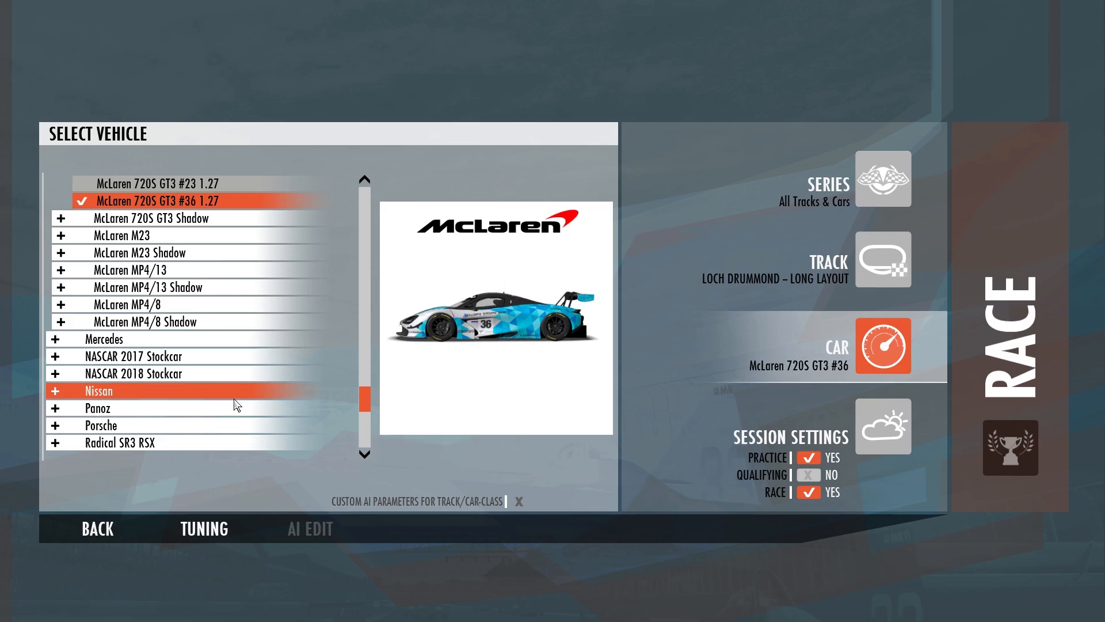
scroll(234, 398, "up", 5)
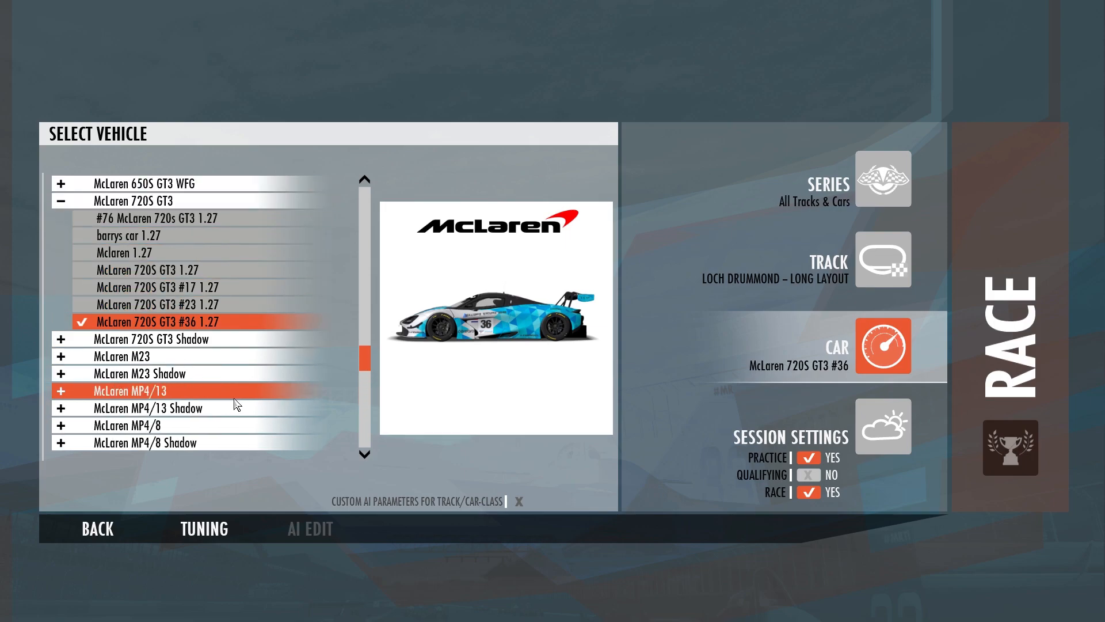
scroll(234, 398, "up", 1)
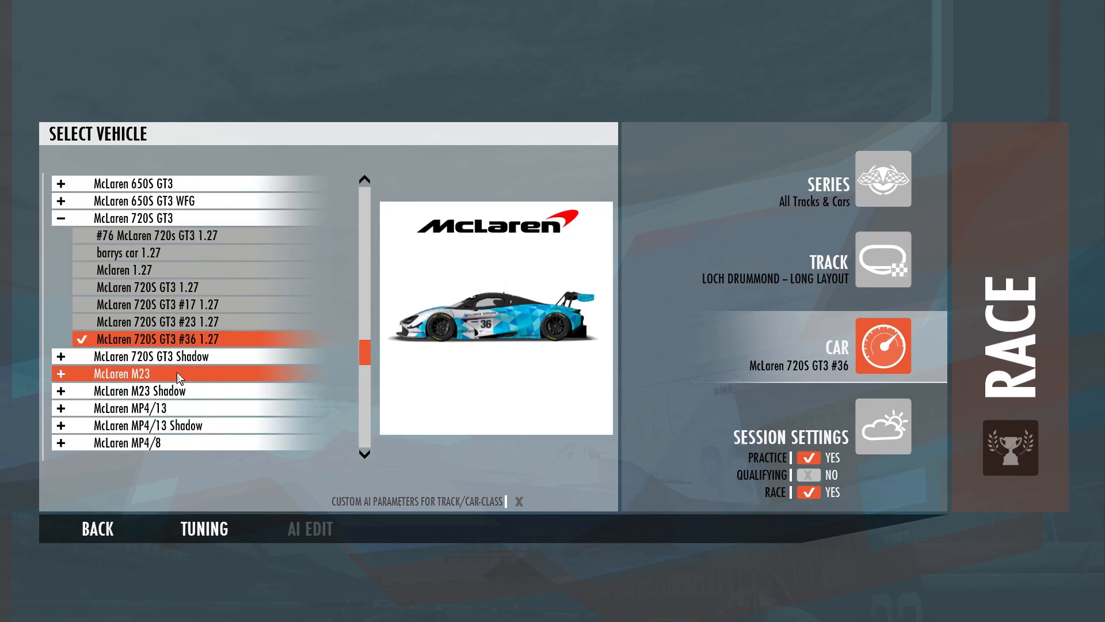
left_click(170, 251)
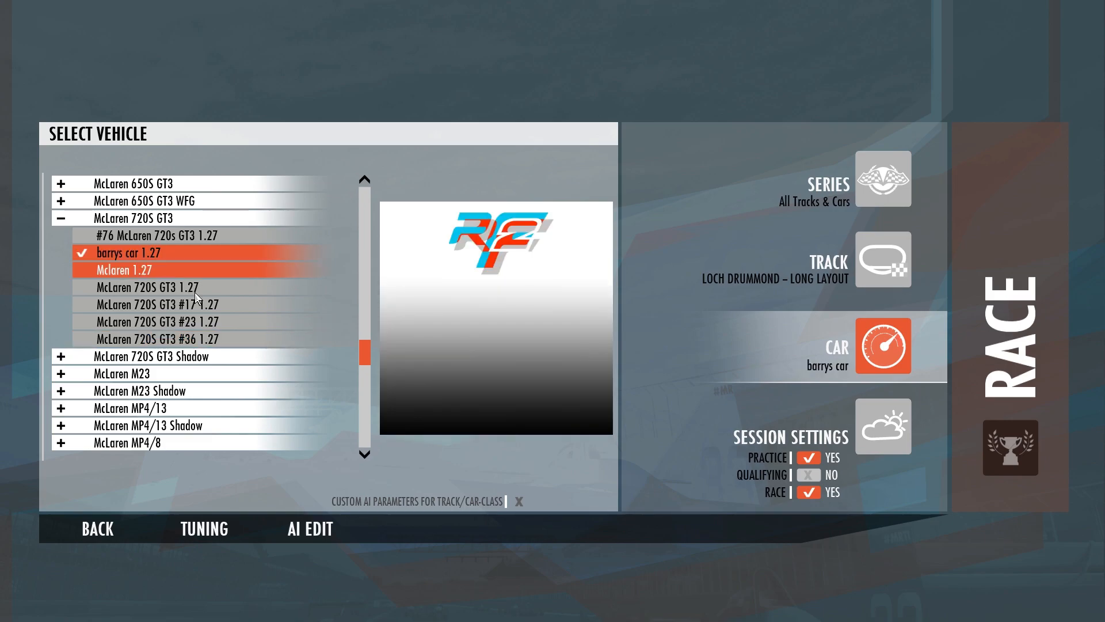
left_click(205, 530)
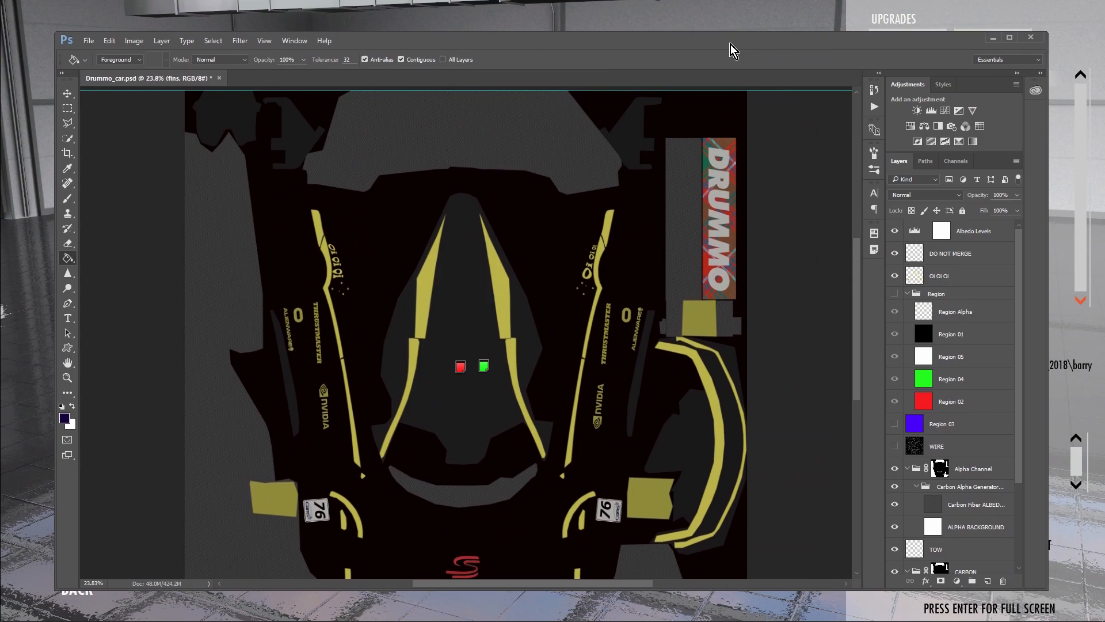
Switch to Photoshop with the window maximized and show the Albedo Alpha channel over the RGB livery
double_click(730, 44)
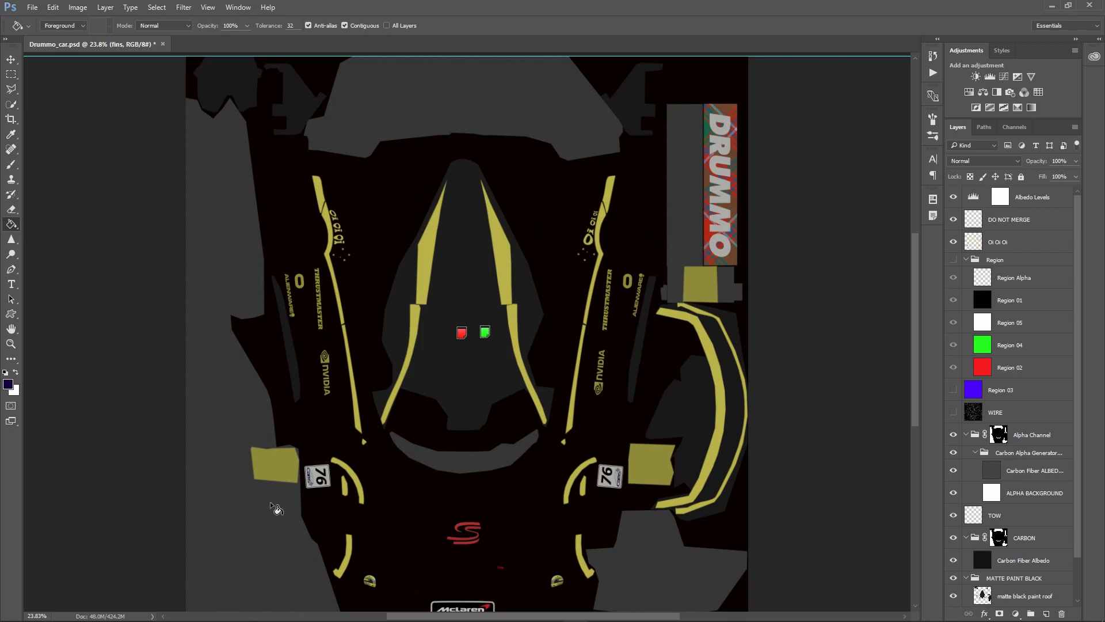
left_click(34, 8)
left_click(33, 8)
left_click(1017, 129)
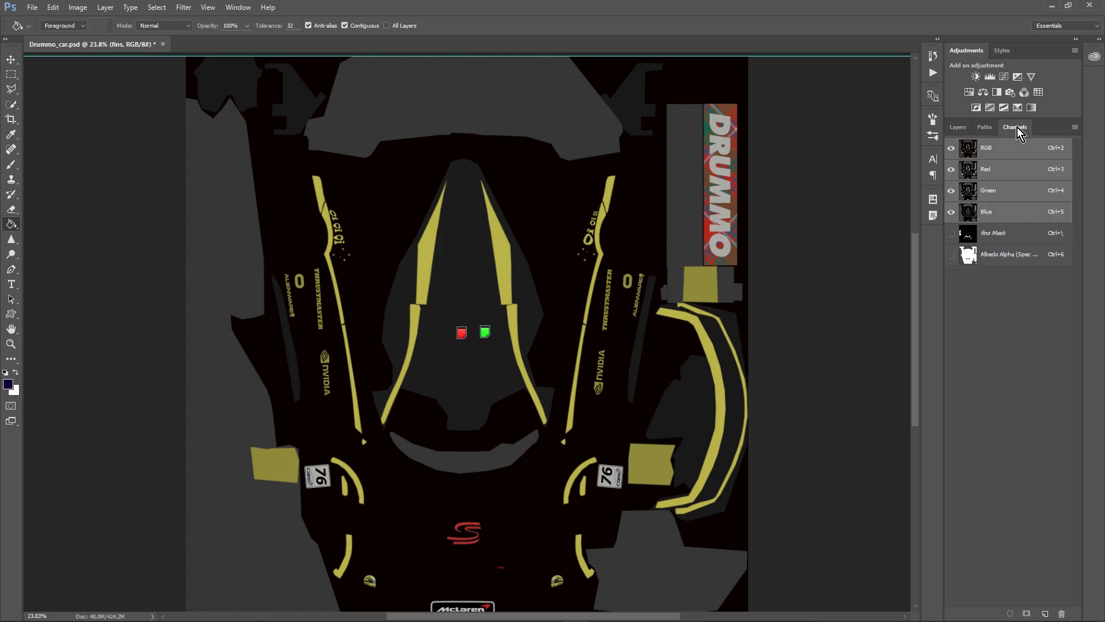
left_click(952, 255)
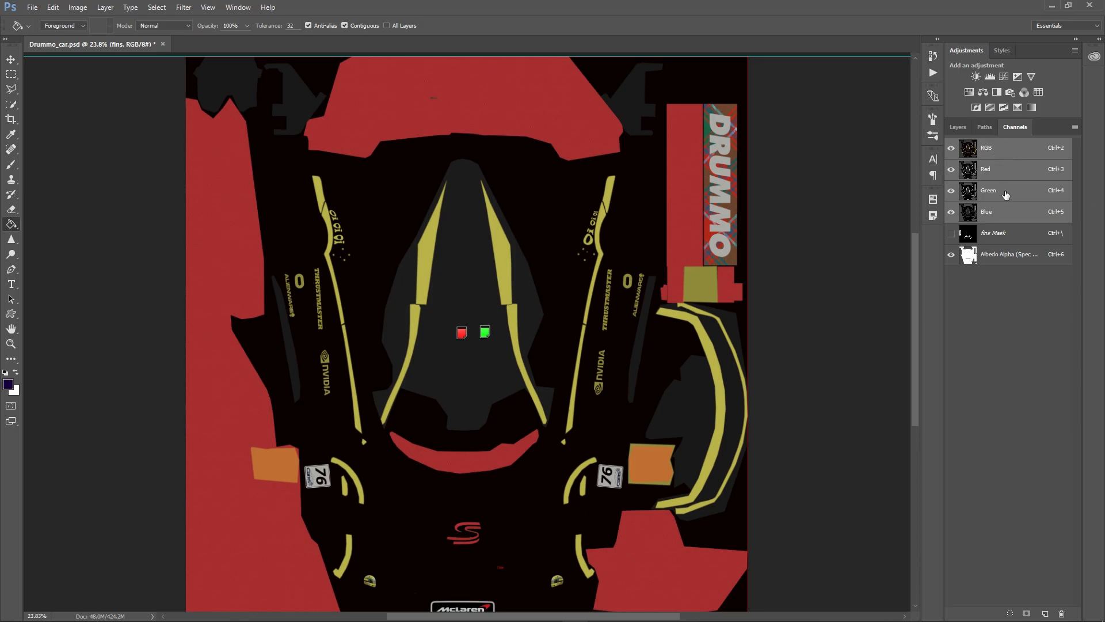
Return to the layer list and flatten the livery into a single layer, keeping WIRE hidden and discarding the hidden layers
left_click(965, 128)
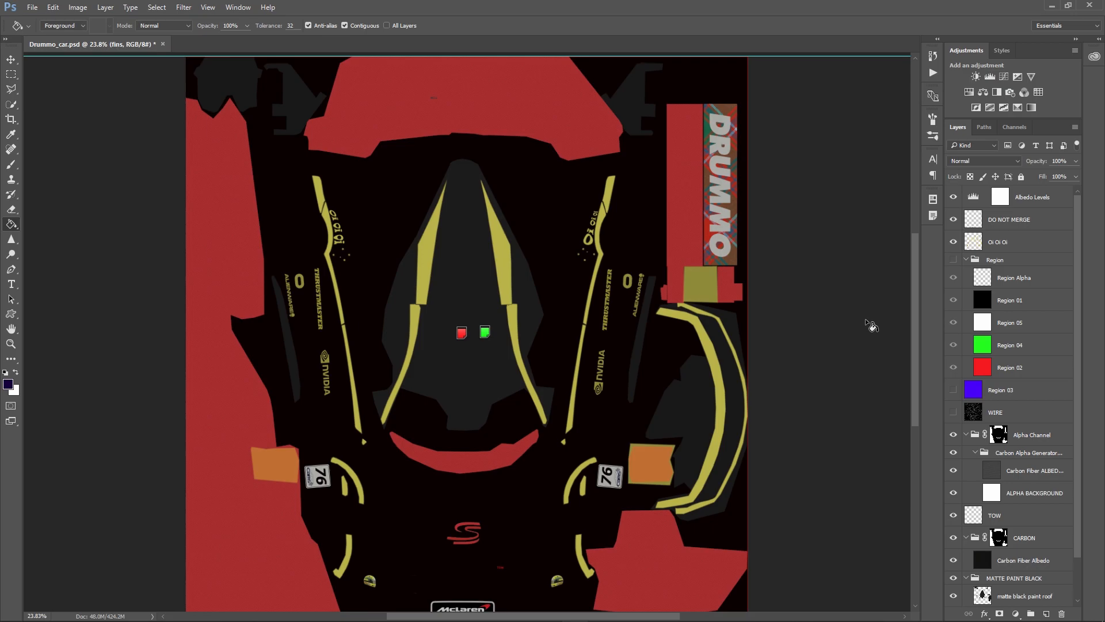
scroll(887, 322, "up", 2)
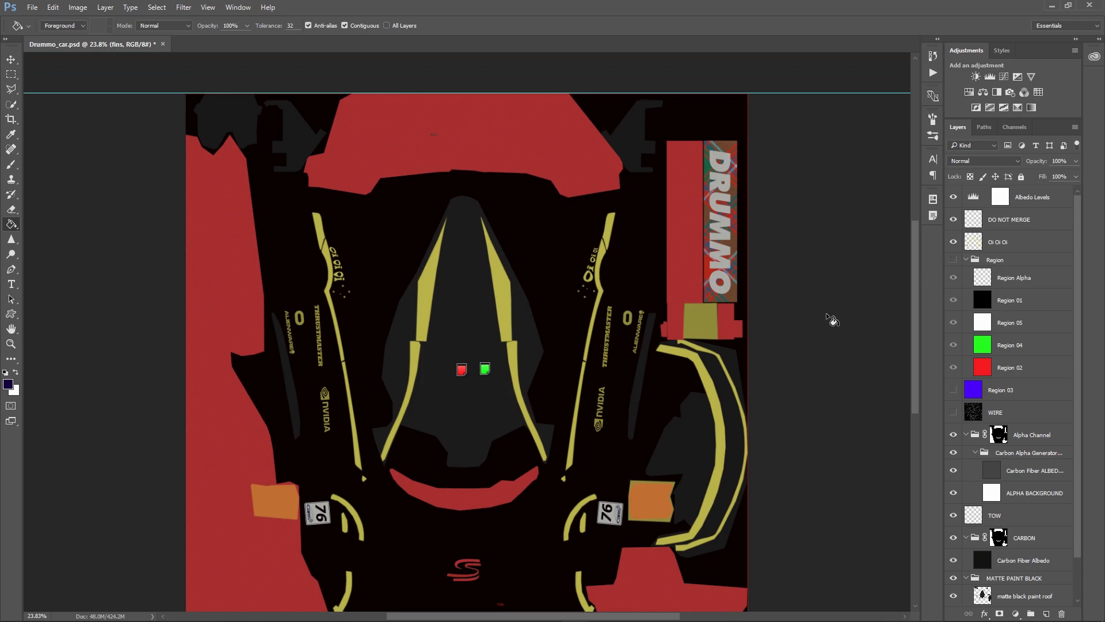
scroll(868, 380, "down", 2)
left_click(954, 413)
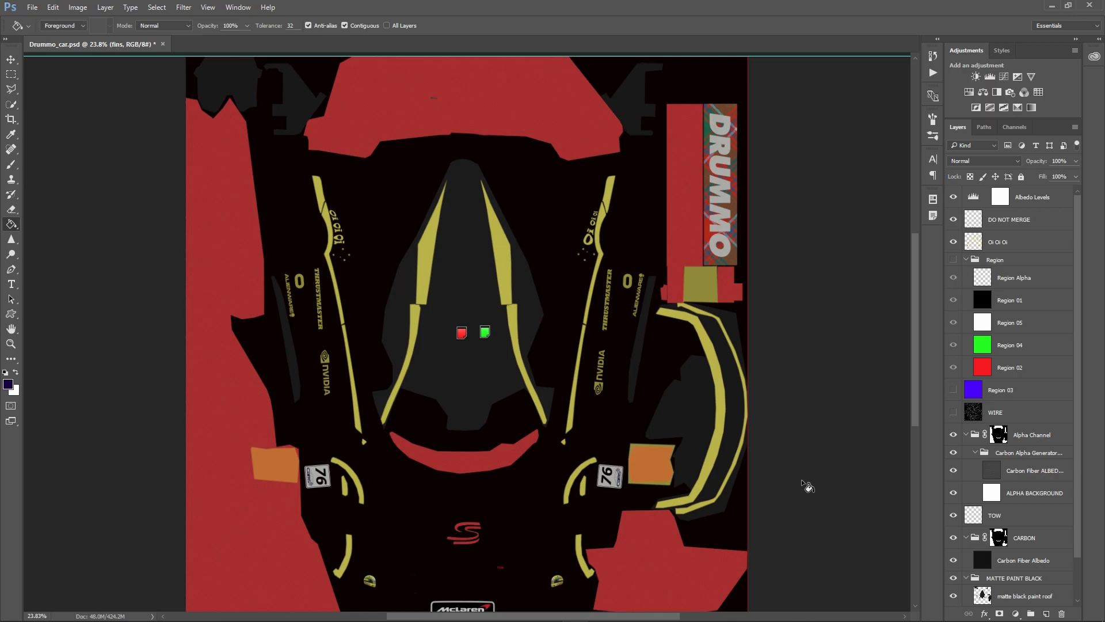
scroll(802, 481, "down", 2)
scroll(811, 468, "up", 2)
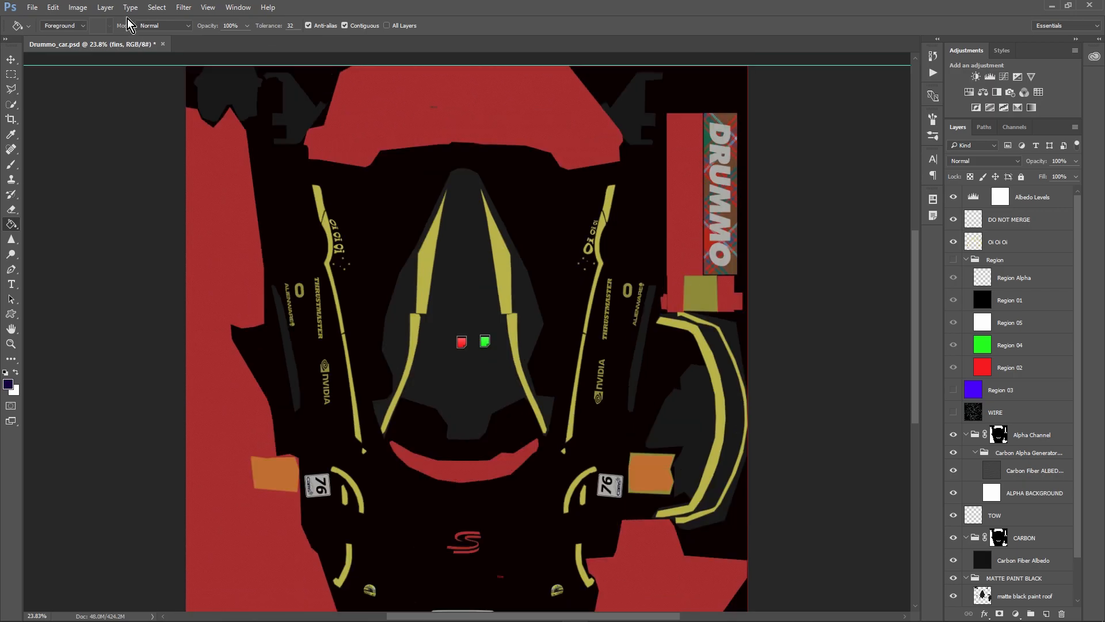
left_click(106, 8)
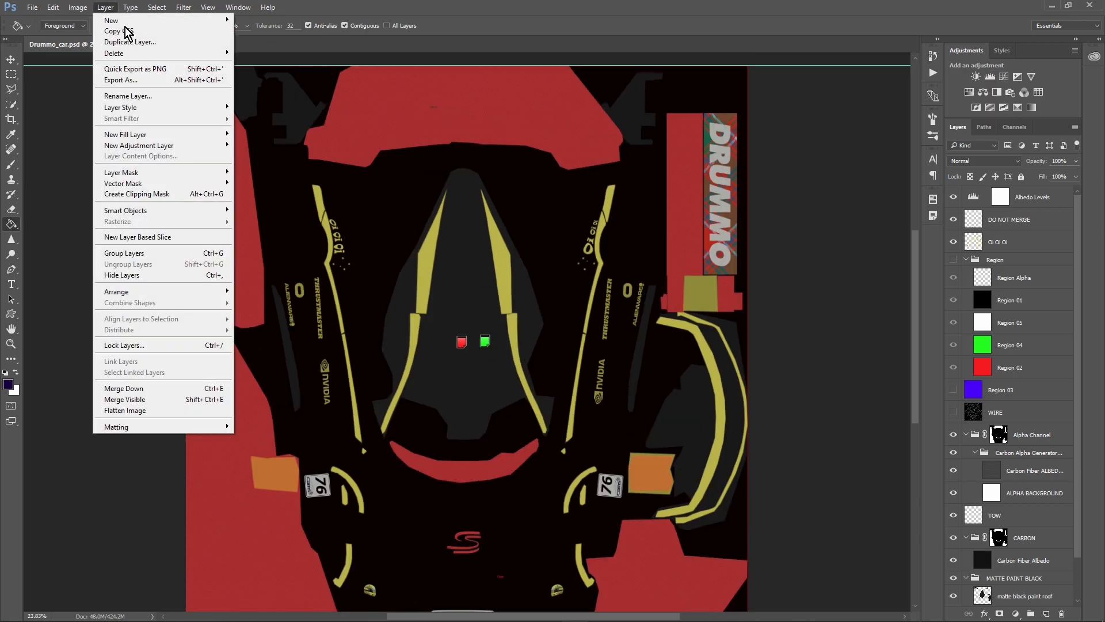
left_click(143, 411)
left_click(530, 238)
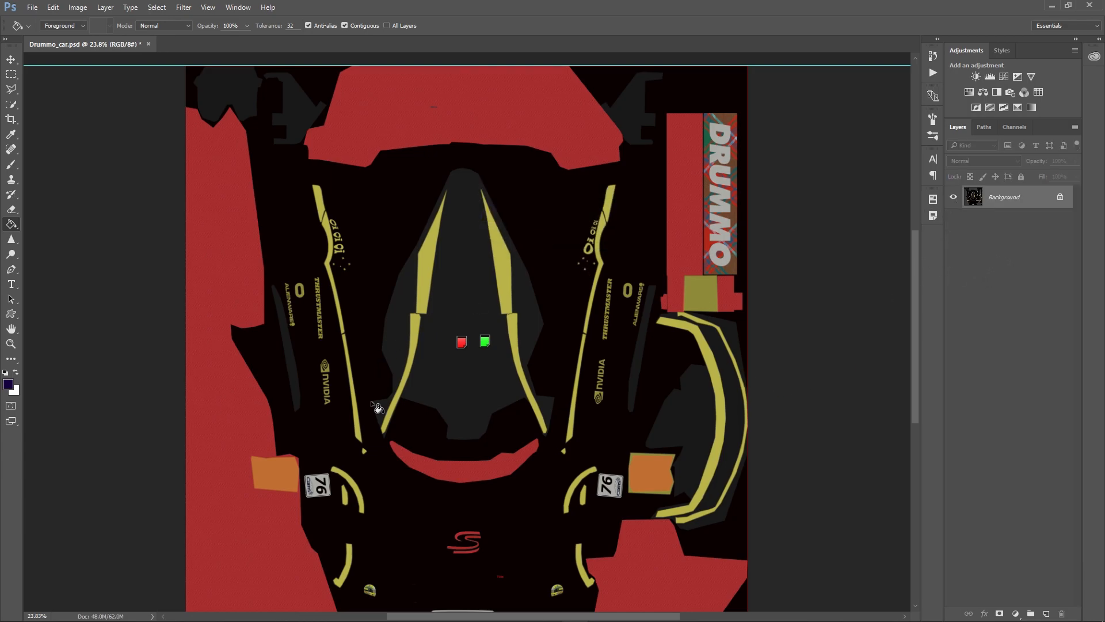
Start saving a copy and browse to the custom driver's folder under rFactor 2\UserData\player\Settings\McLaren_720S_GT3_2018
left_click(36, 8)
left_click(54, 137)
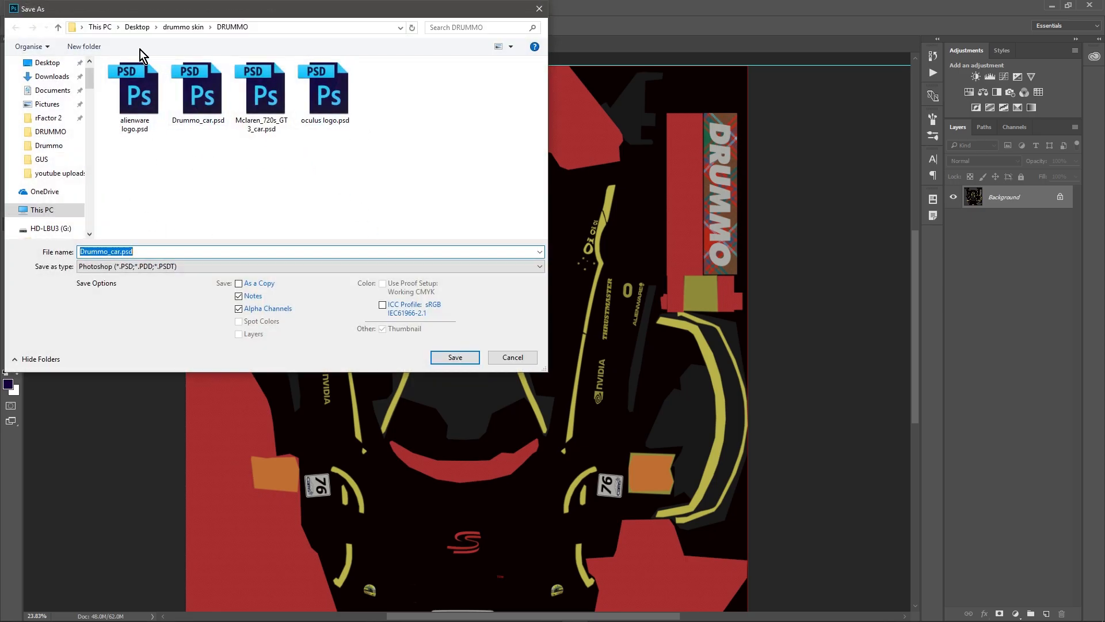
left_click(48, 118)
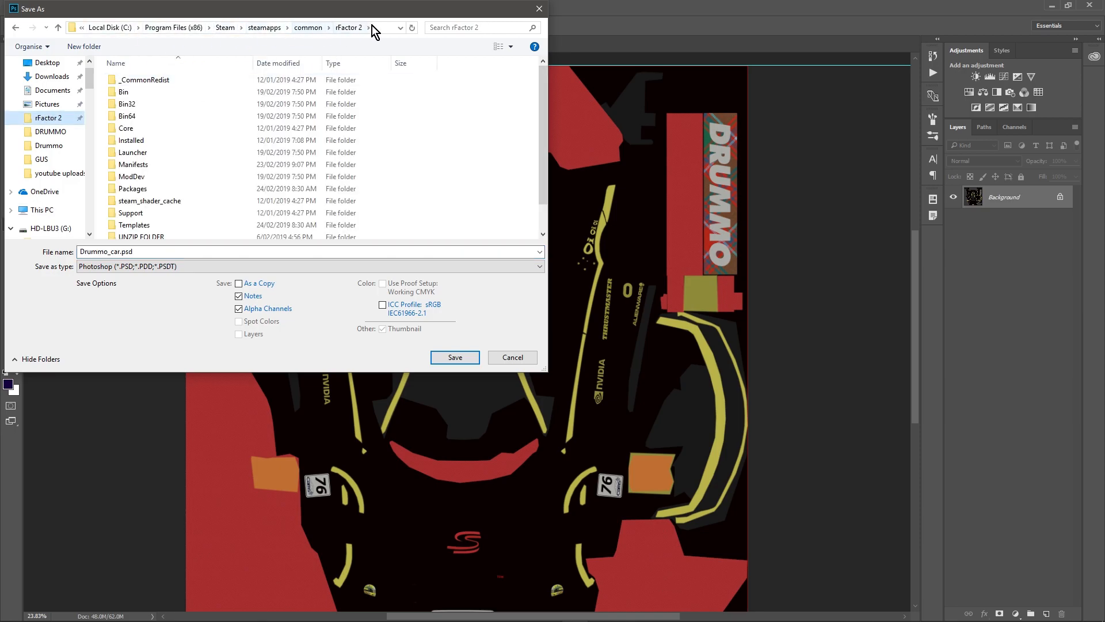
scroll(199, 181, "down", 1)
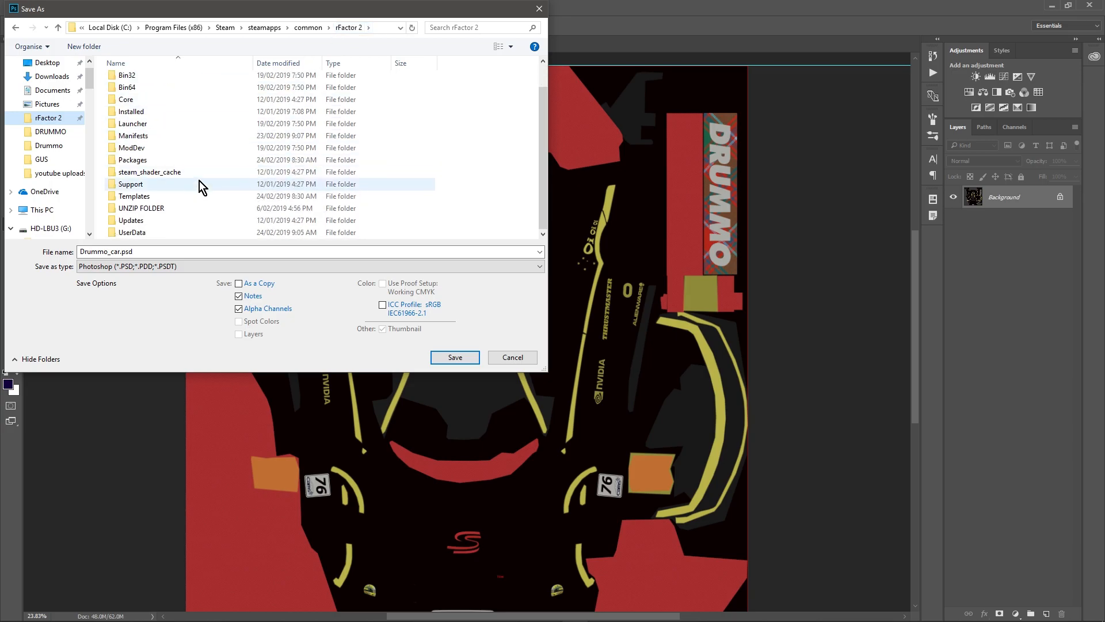
double_click(146, 230)
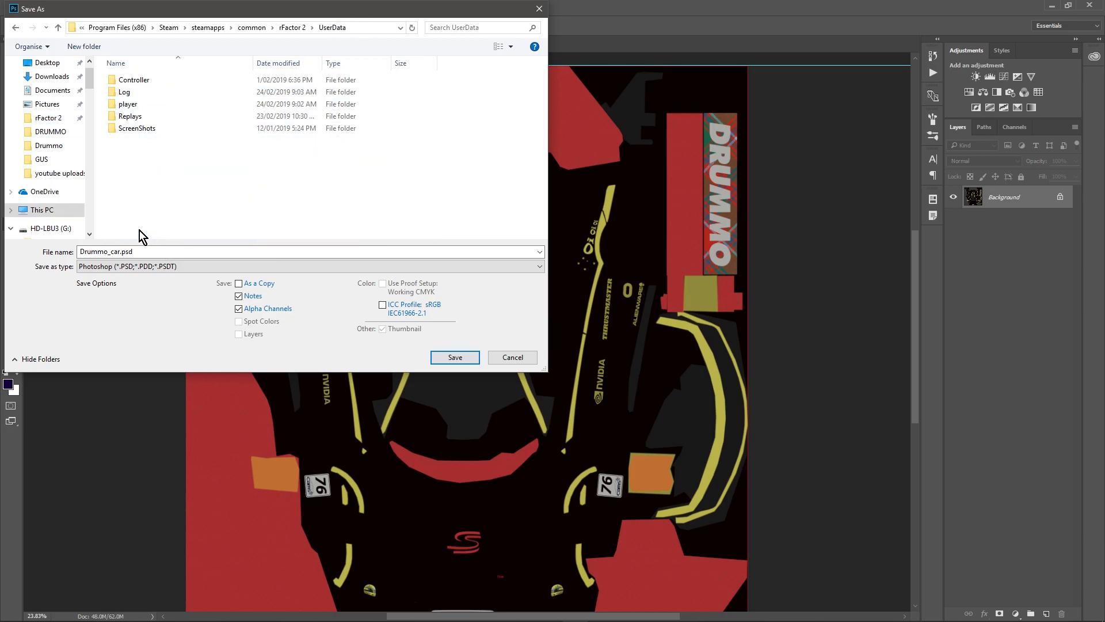
double_click(133, 108)
left_click(135, 96)
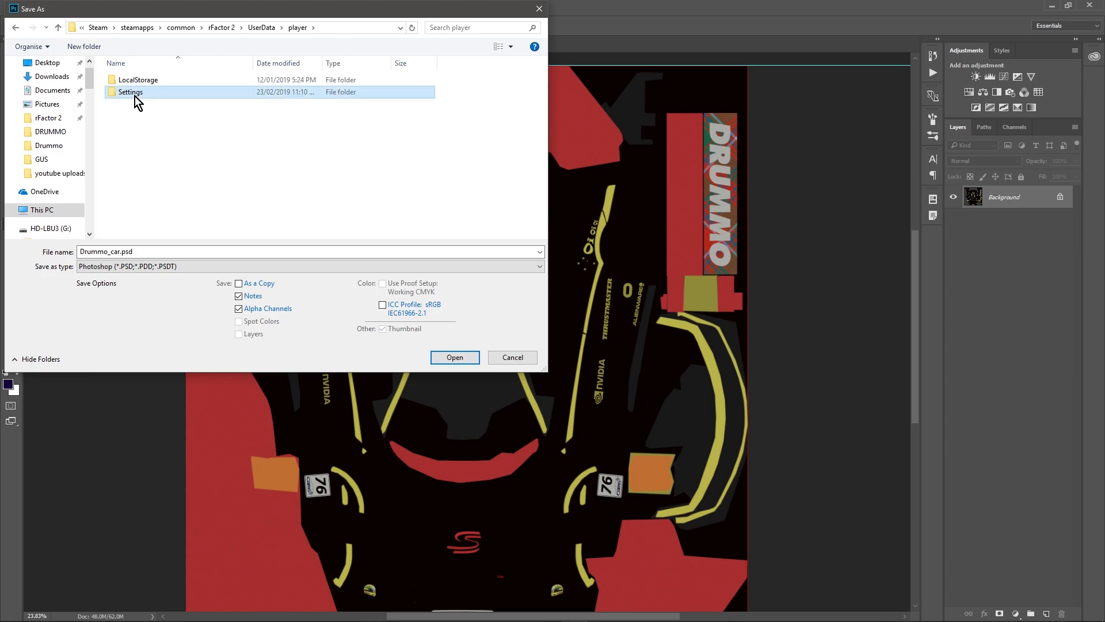
double_click(135, 96)
scroll(181, 181, "down", 8)
scroll(181, 182, "down", 10)
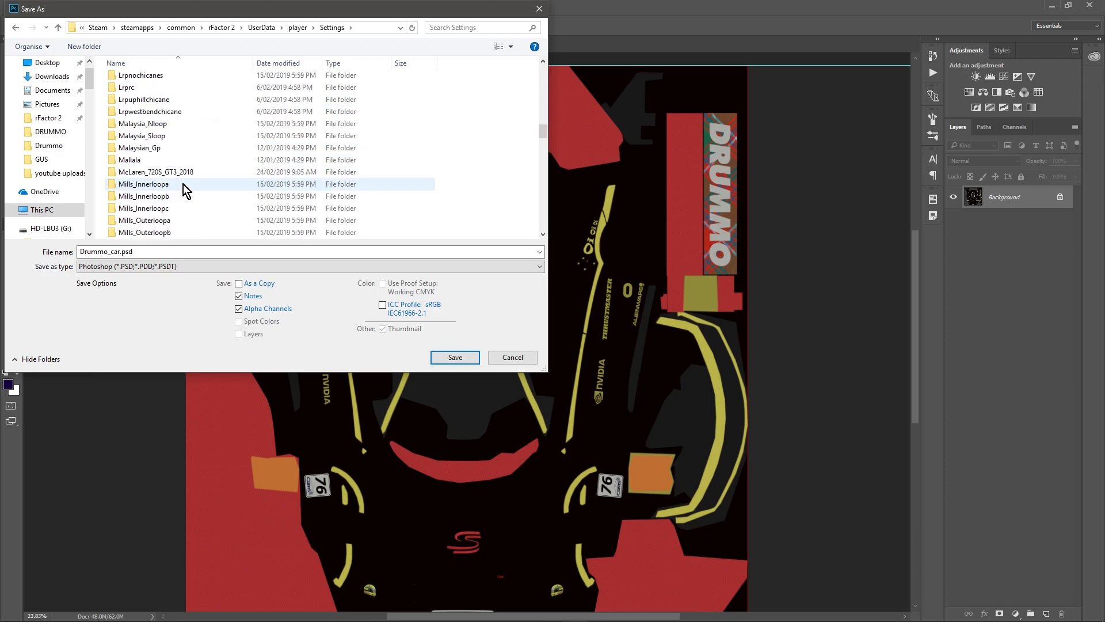
double_click(171, 174)
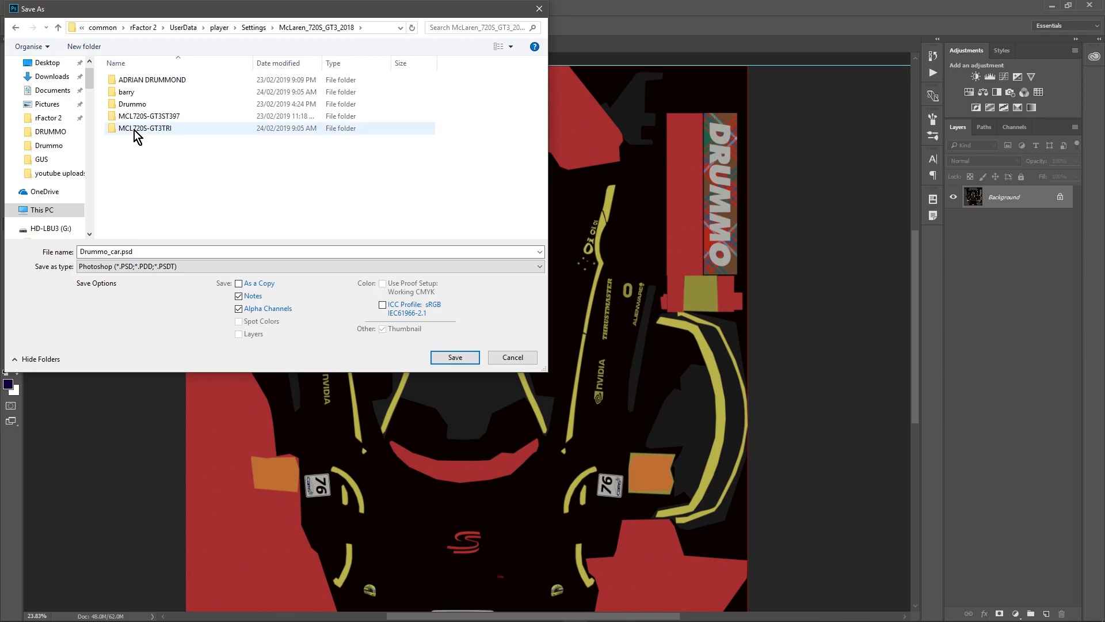
double_click(129, 94)
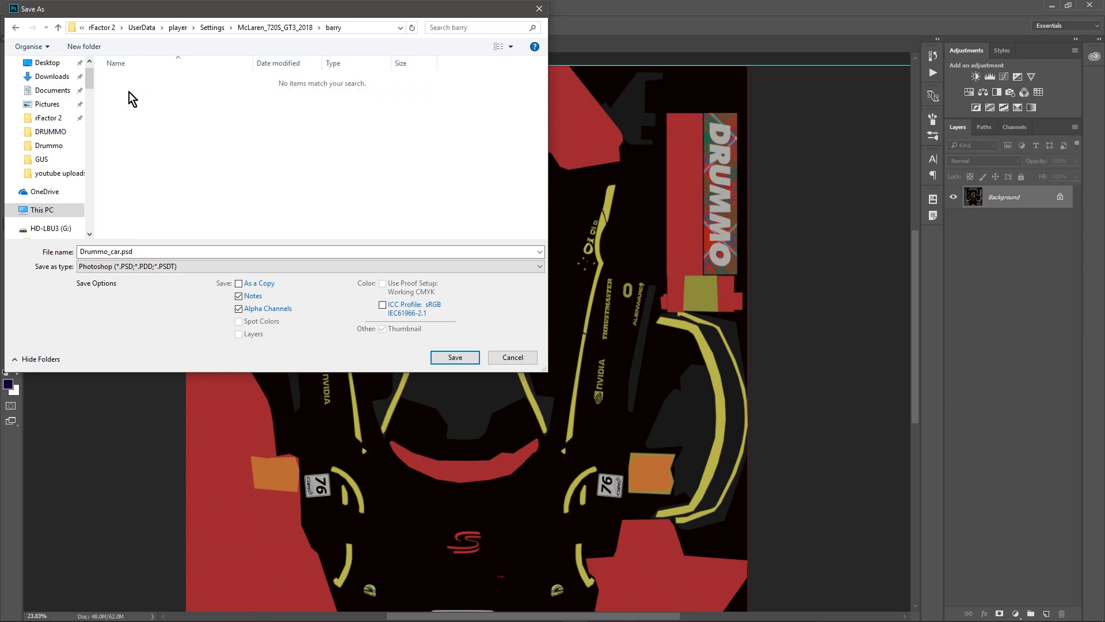
Save the flattened livery in D3D/DDS format as DXT5 with generated MIP maps, named after the driver's folder plus _alt
left_click(161, 267)
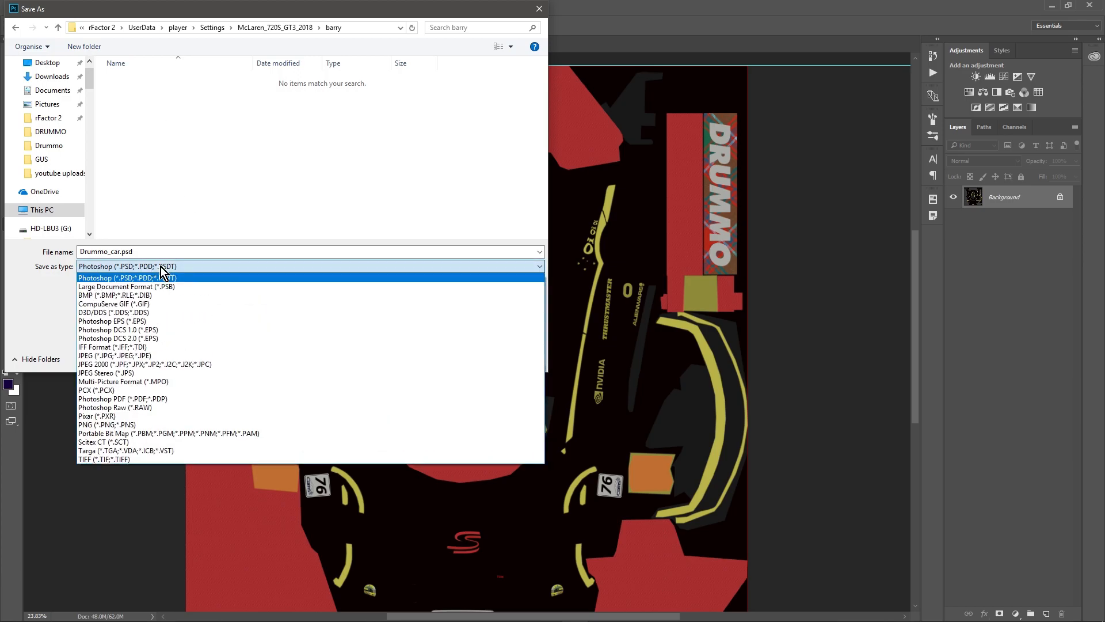
left_click(116, 314)
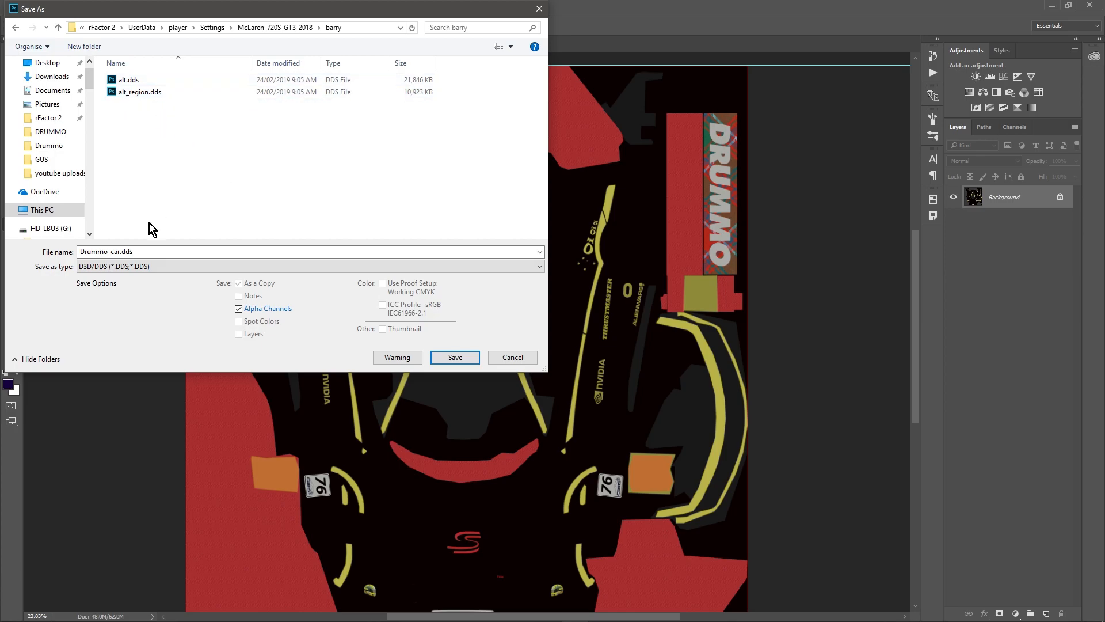
left_click(141, 250)
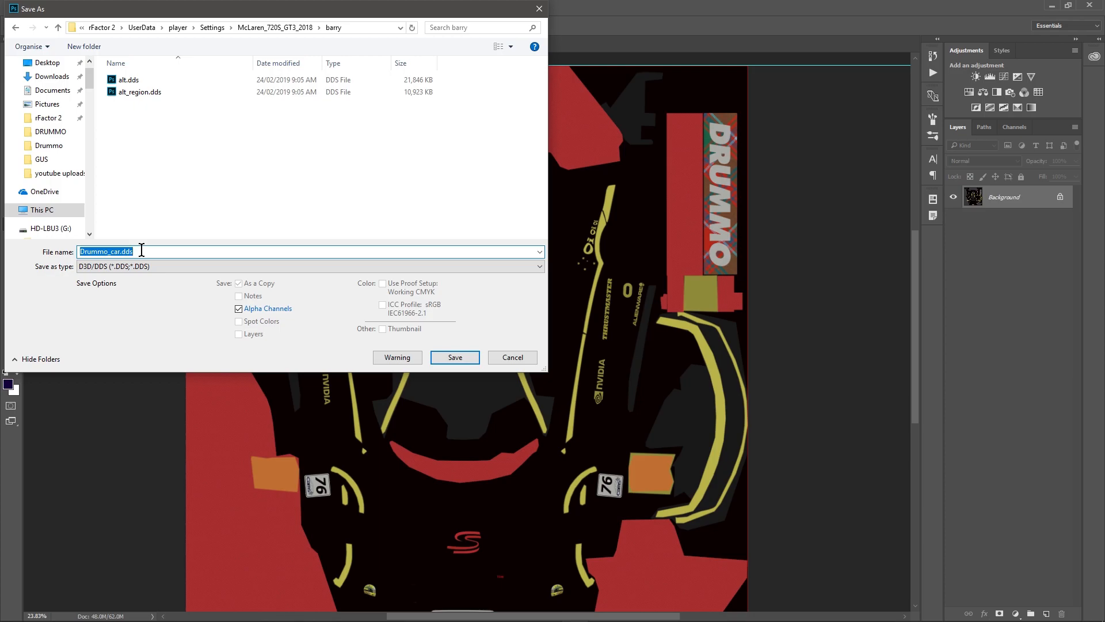
type("barry_alt")
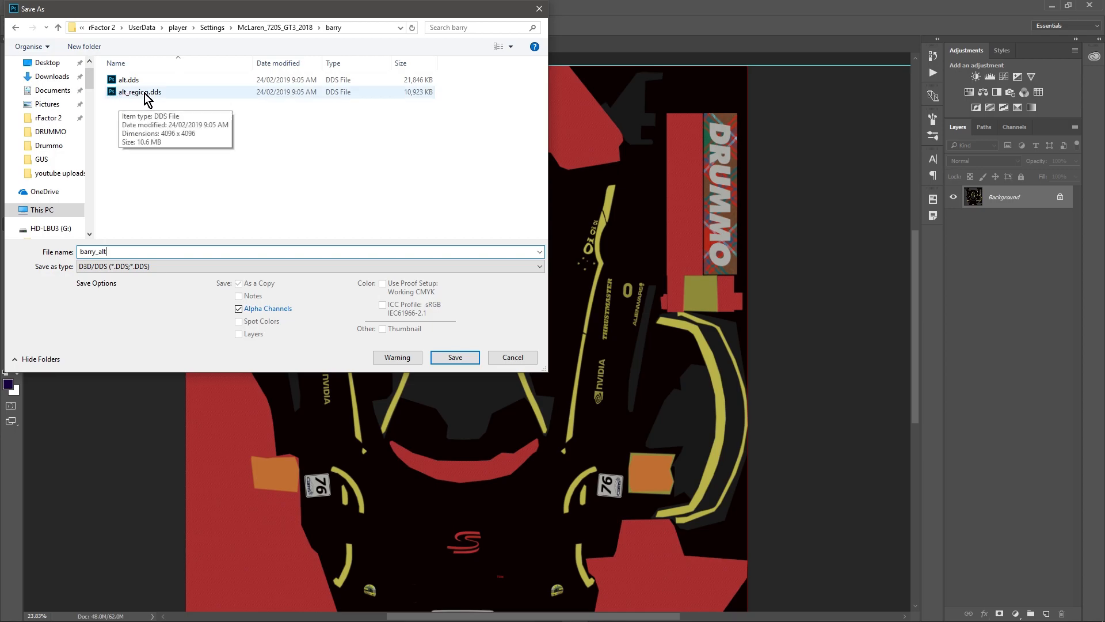
left_click(456, 358)
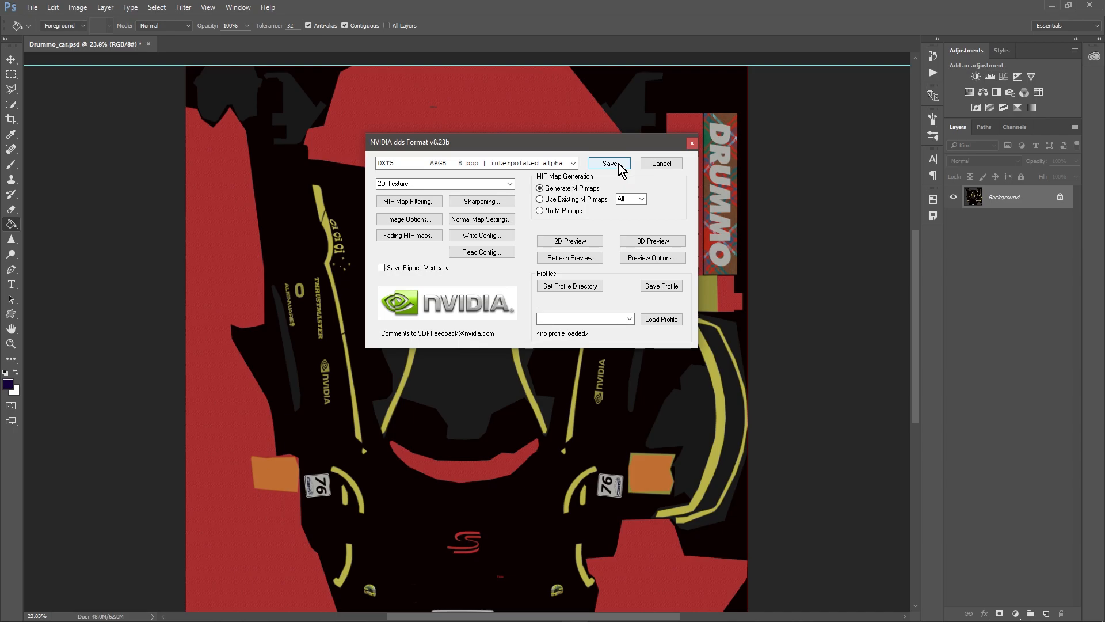
left_click(620, 166)
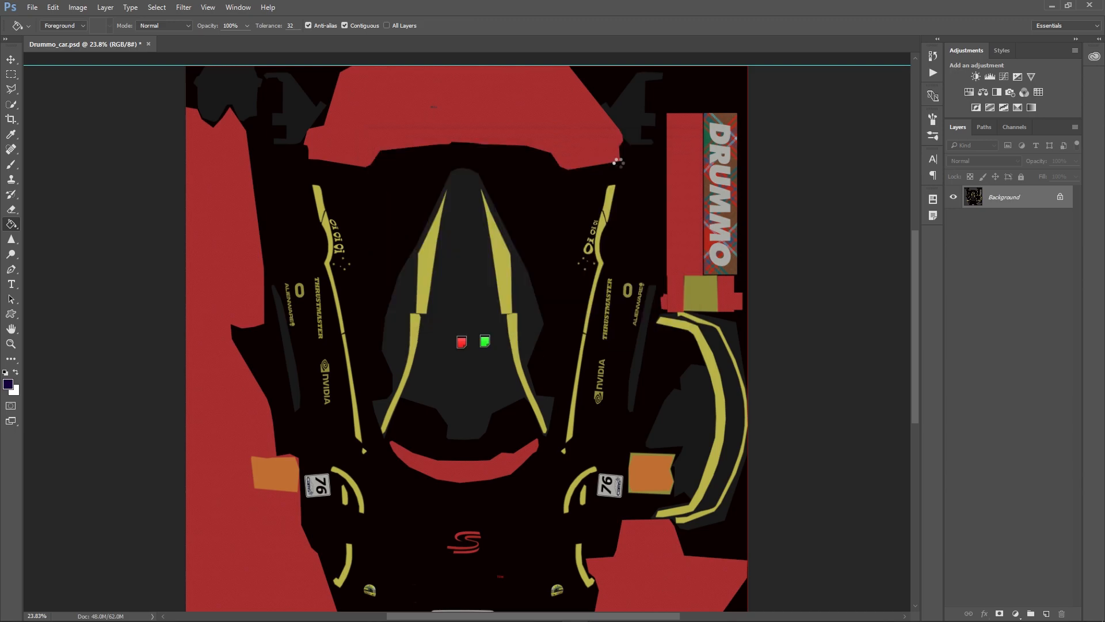
In File Explorer, delete alt.dds, alt.json and alt_region.dds from the custom driver's folder and put the window aside
left_click_drag(1104, 173, 614, 137)
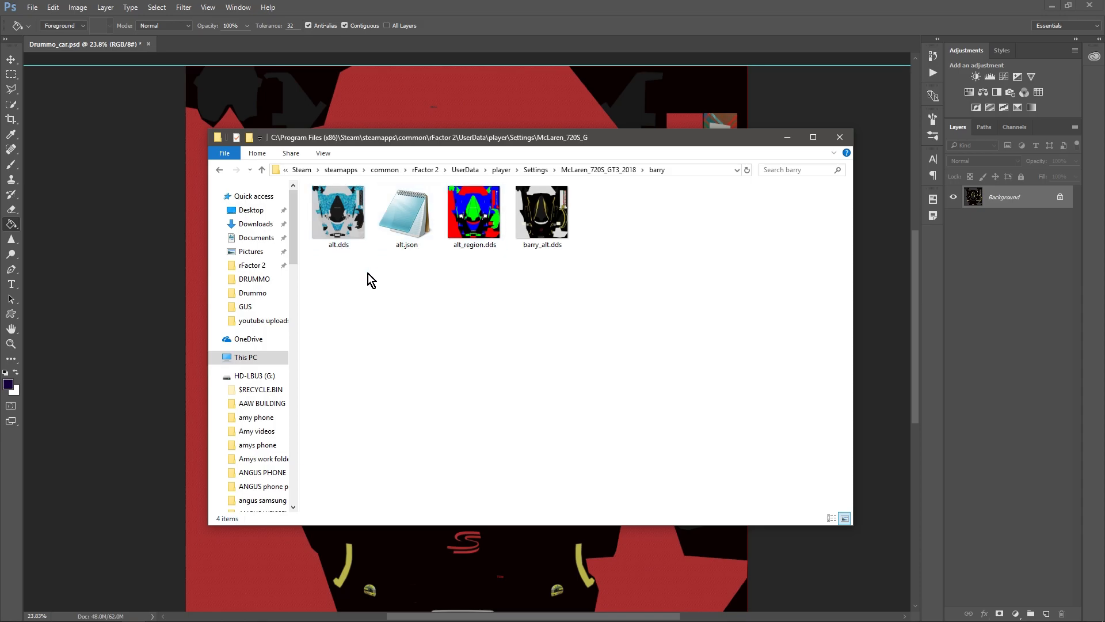
left_click_drag(337, 278, 468, 220)
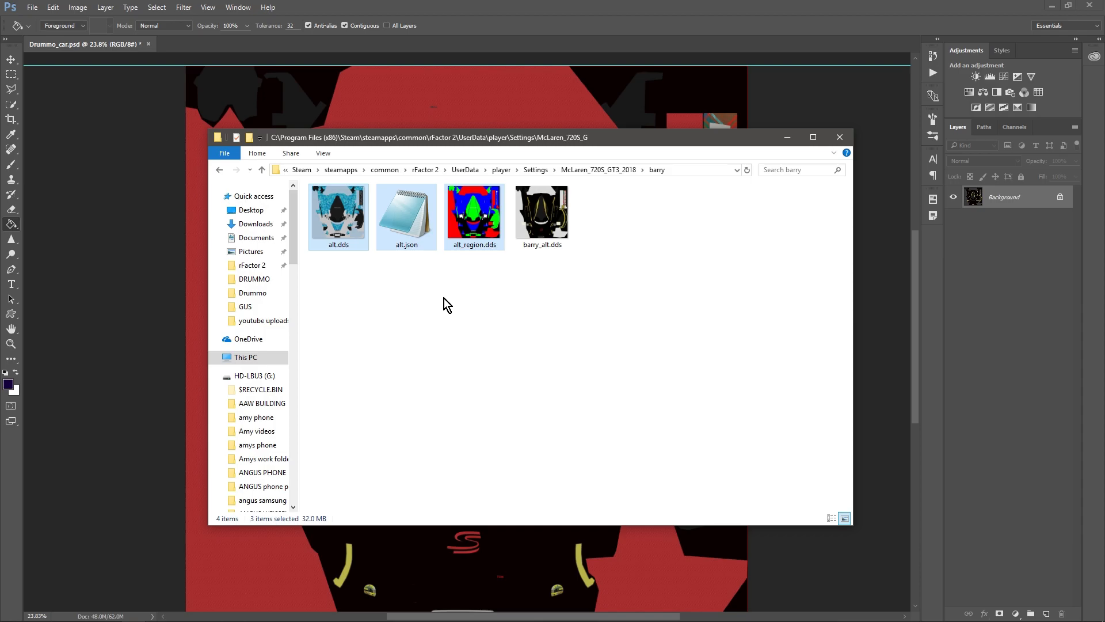
key("Delete")
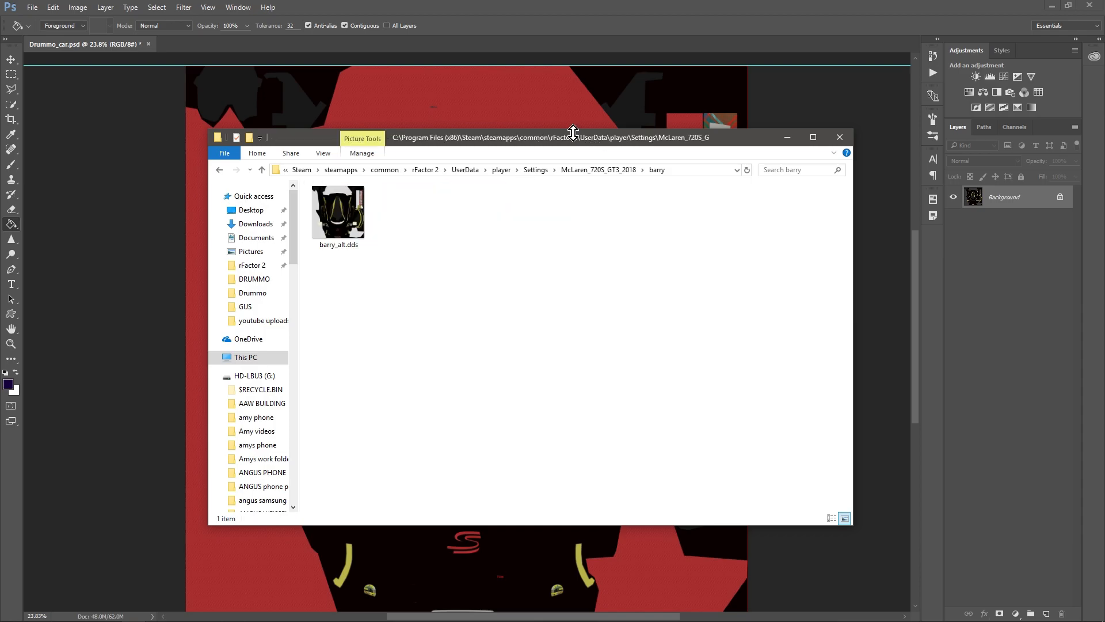
left_click_drag(580, 141, 1104, 147)
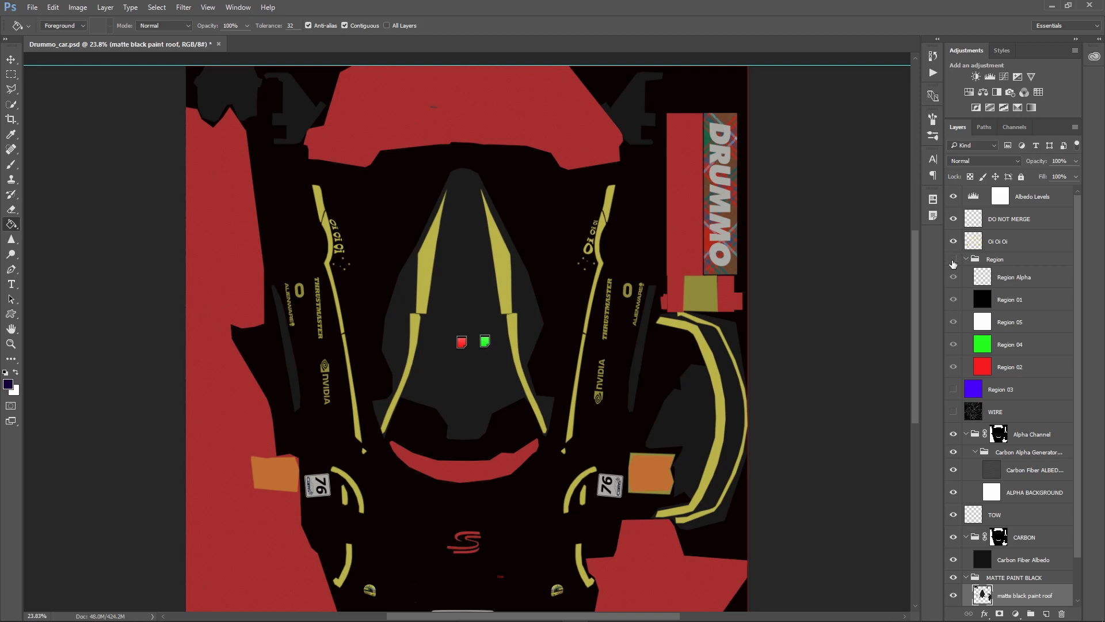
Move the Region 01 layer out of the Region group to directly below Region 03, and make Region 03 visible
scroll(848, 399, "down", 1)
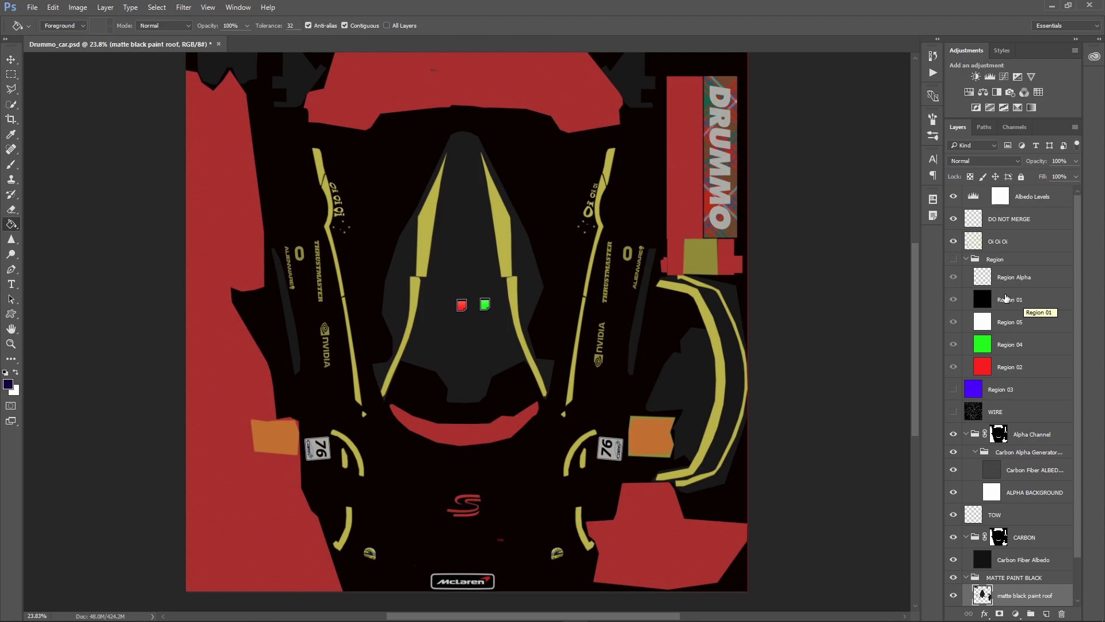
left_click_drag(1016, 303, 1045, 395)
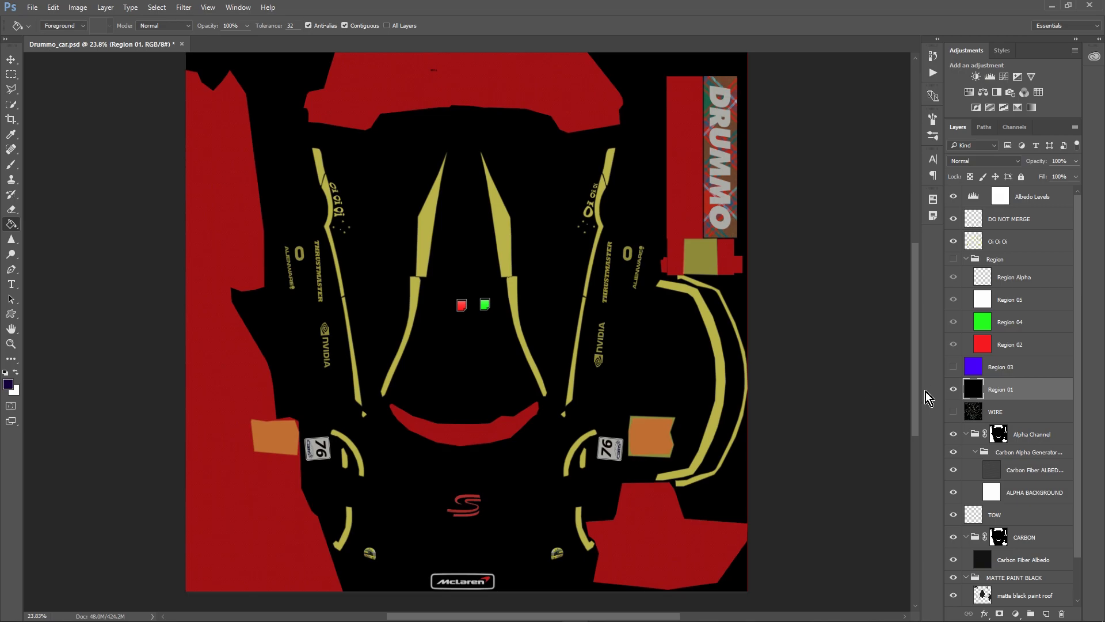
left_click(954, 367)
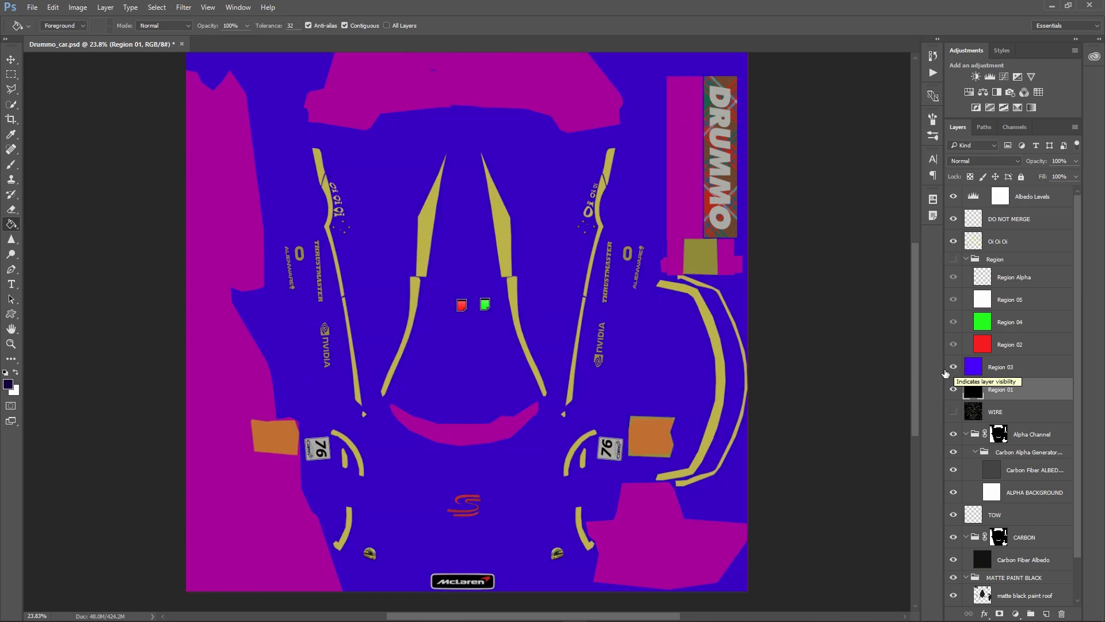
Load the fins layer's mask as a selection and add it as a layer mask on Region 01, keeping WIRE hidden
scroll(897, 426, "down", 3)
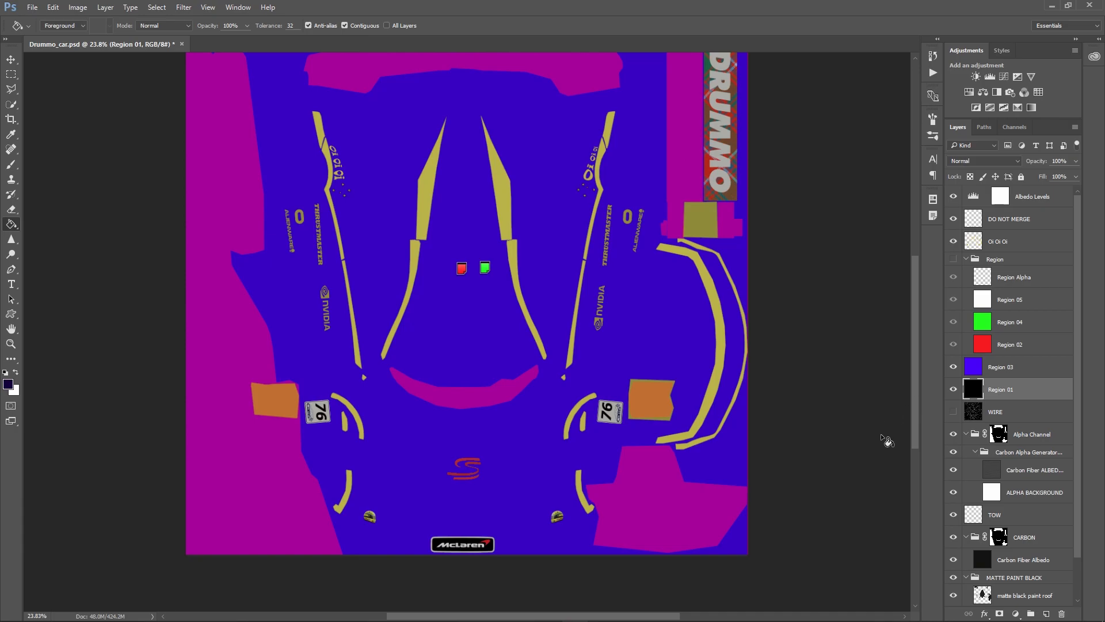
scroll(1083, 489, "down", 1)
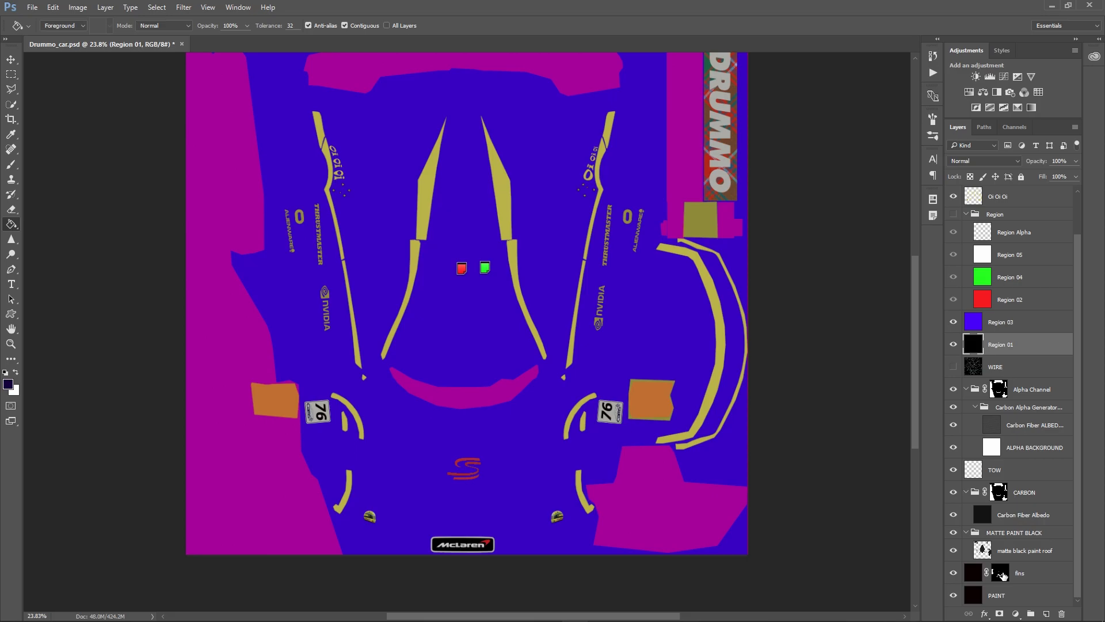
left_click(1003, 575)
left_click_drag(1002, 574, 1003, 576)
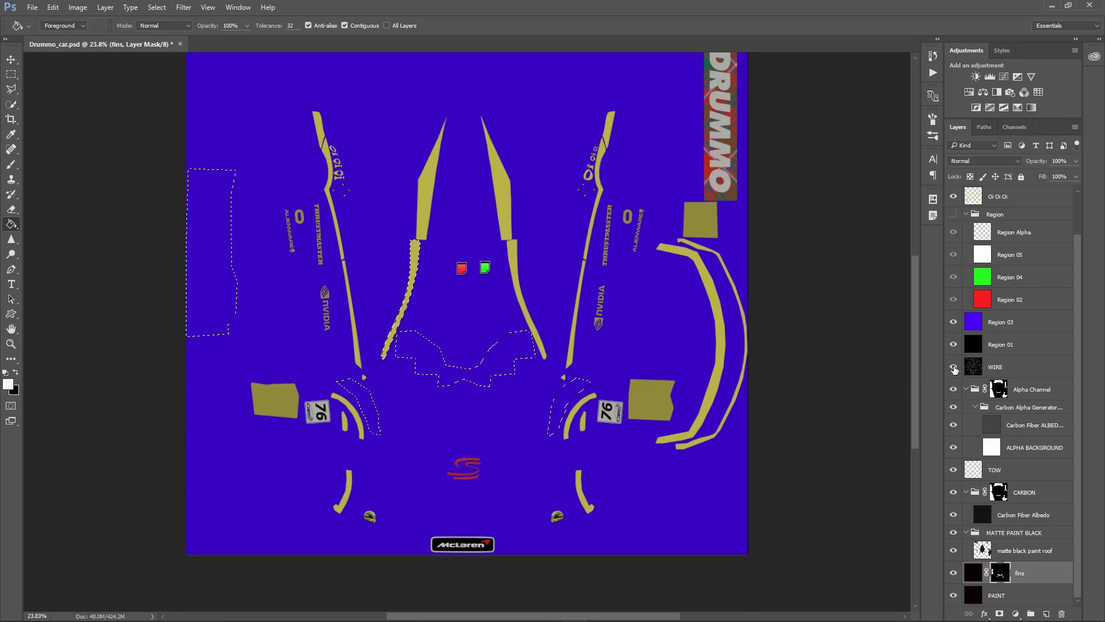
left_click(954, 368)
left_click(975, 345)
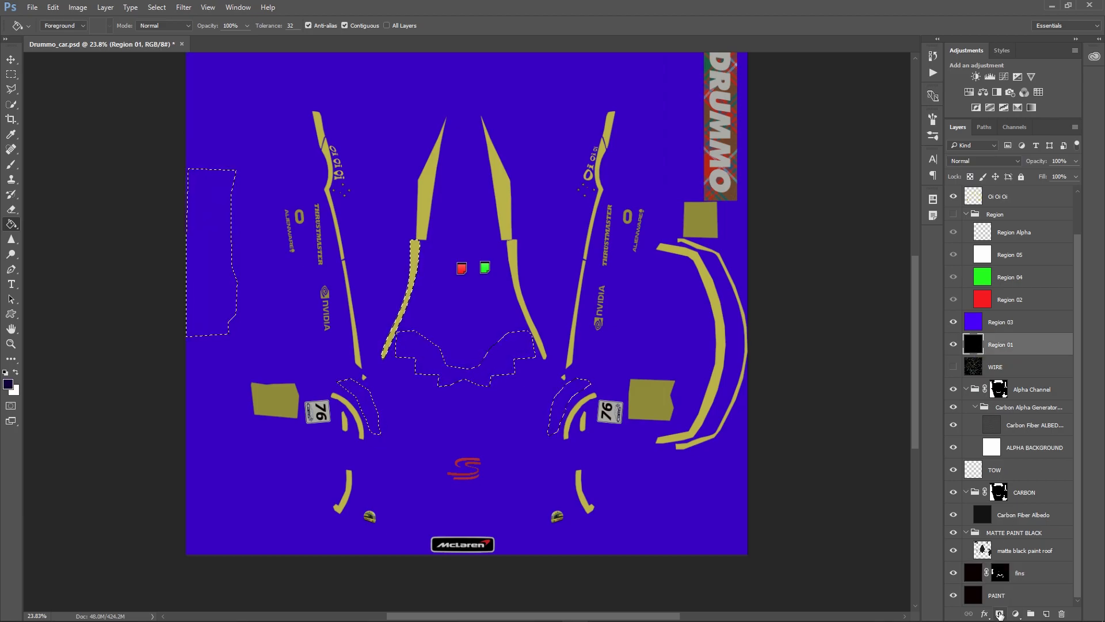
left_click(1000, 615)
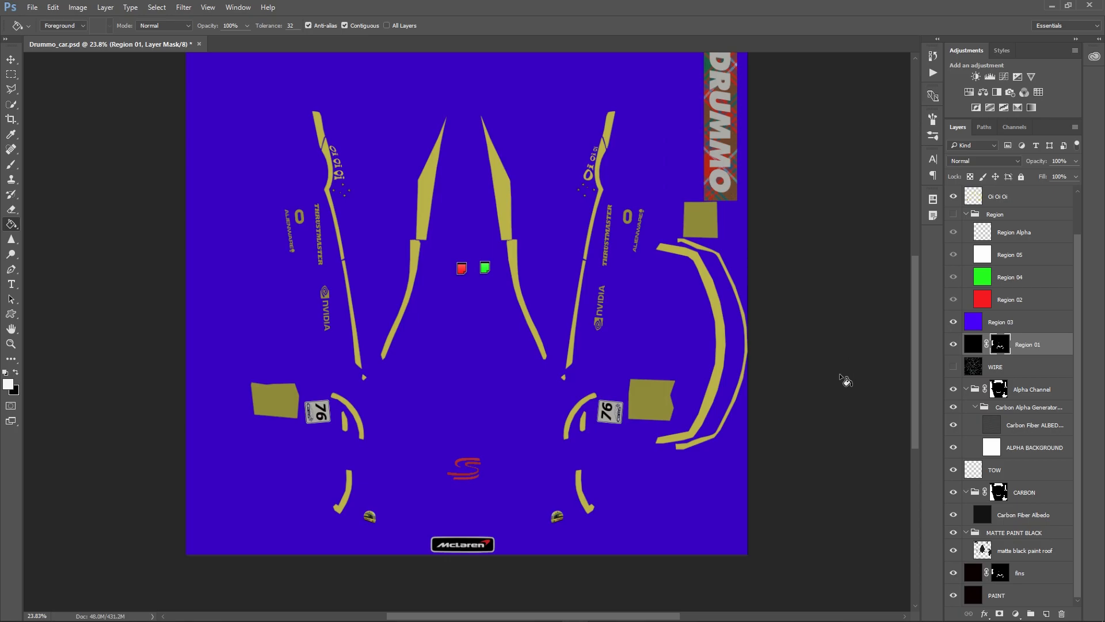
Load the CARBON group's mask as a selection and add it as a layer mask on Region 03
scroll(835, 394, "down", 1)
scroll(835, 393, "up", 1)
left_click_drag(999, 494, 1000, 495)
left_click(1002, 496, "ctrl")
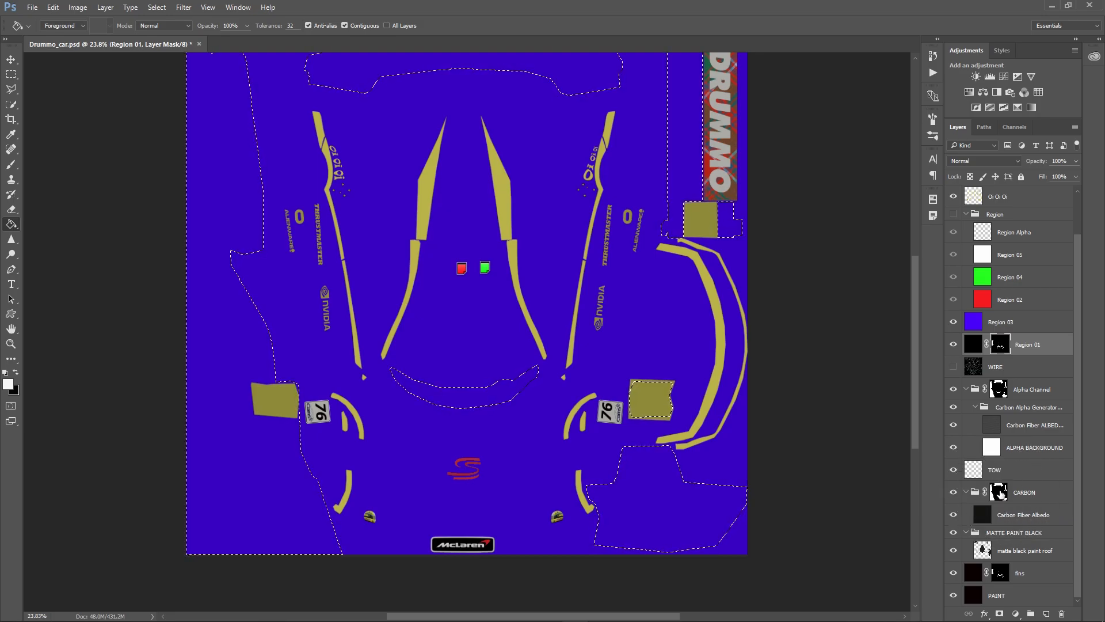
left_click(1002, 494)
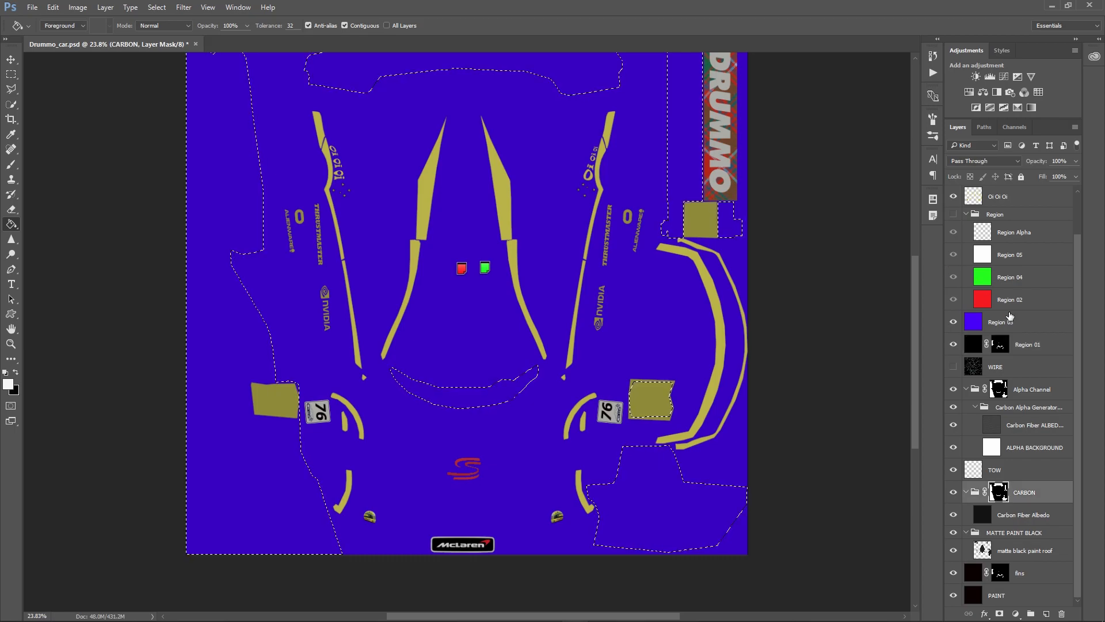
left_click(973, 326)
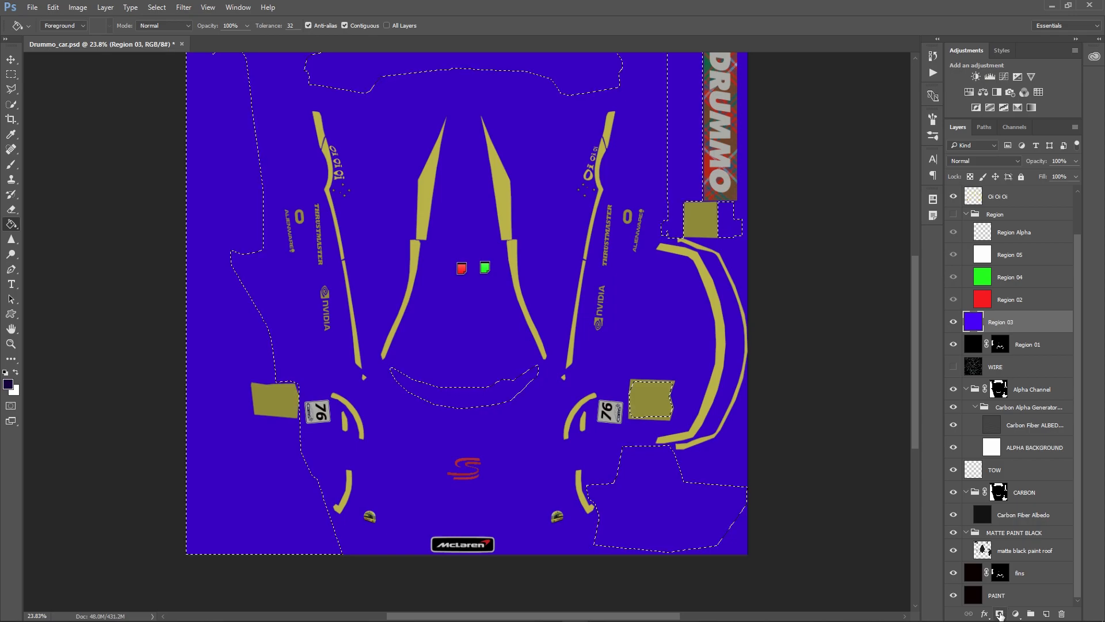
left_click(1000, 614)
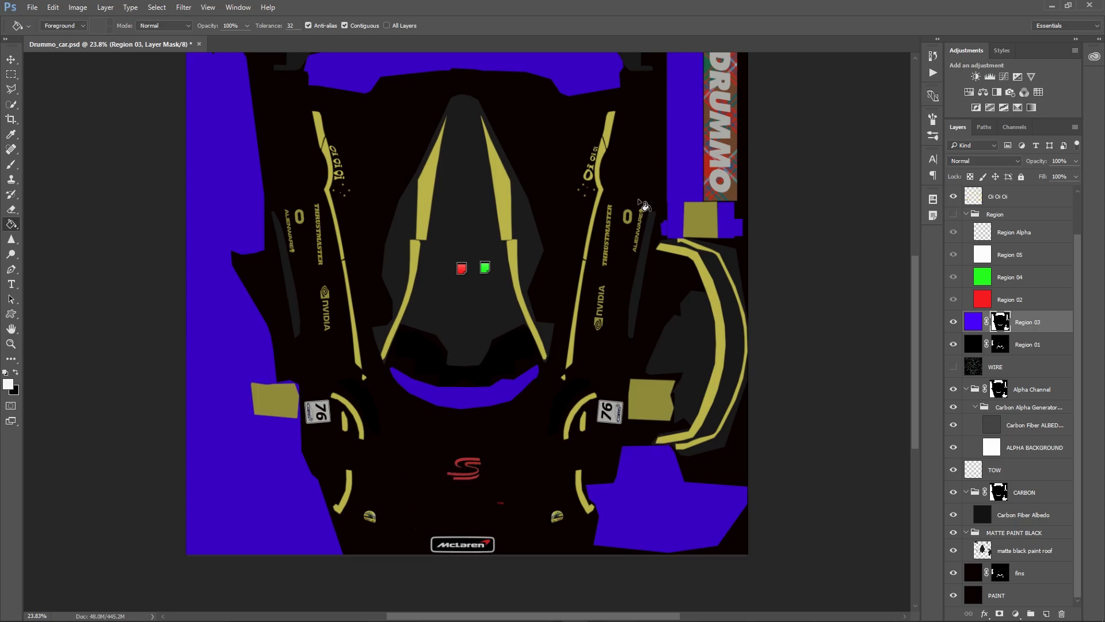
Load the contents of the Oi Oi Oi layer as a selection and add it as a layer mask on Region 02
scroll(1016, 261, "up", 2)
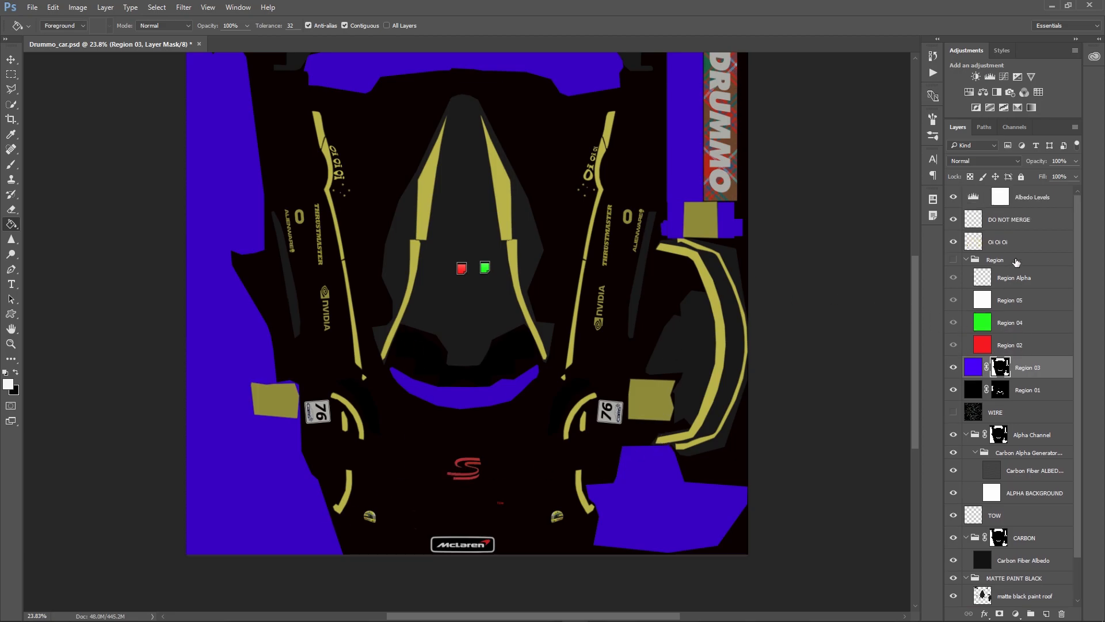
left_click(954, 243)
left_click(954, 243)
left_click(953, 243)
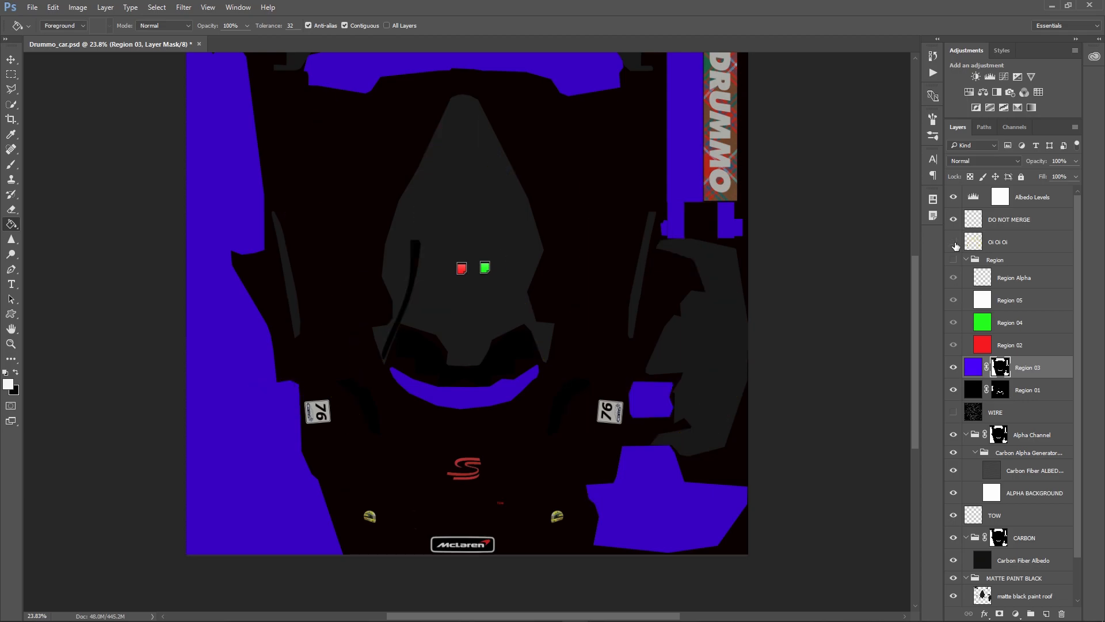
left_click(954, 243)
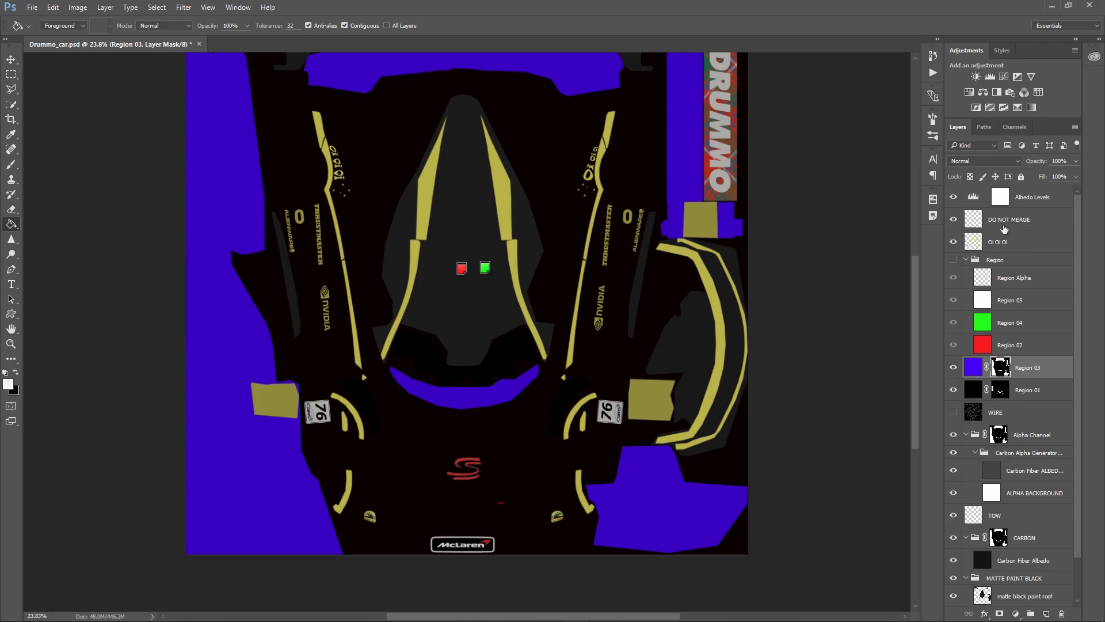
left_click(954, 242)
left_click(954, 242)
left_click(973, 243, "ctrl")
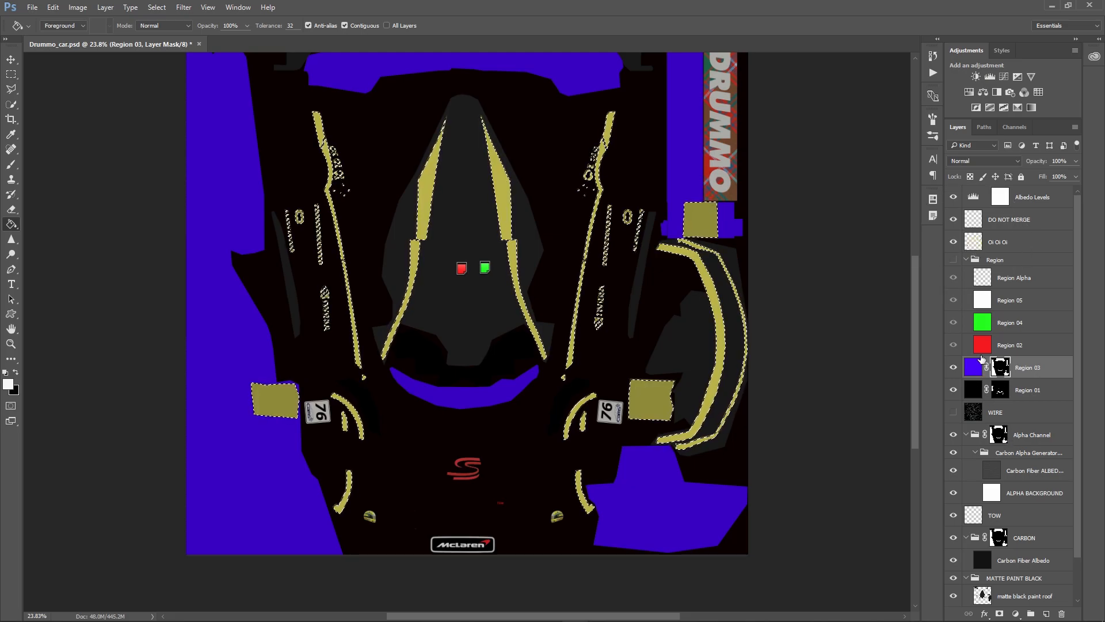
left_click(1013, 345)
left_click(1000, 613)
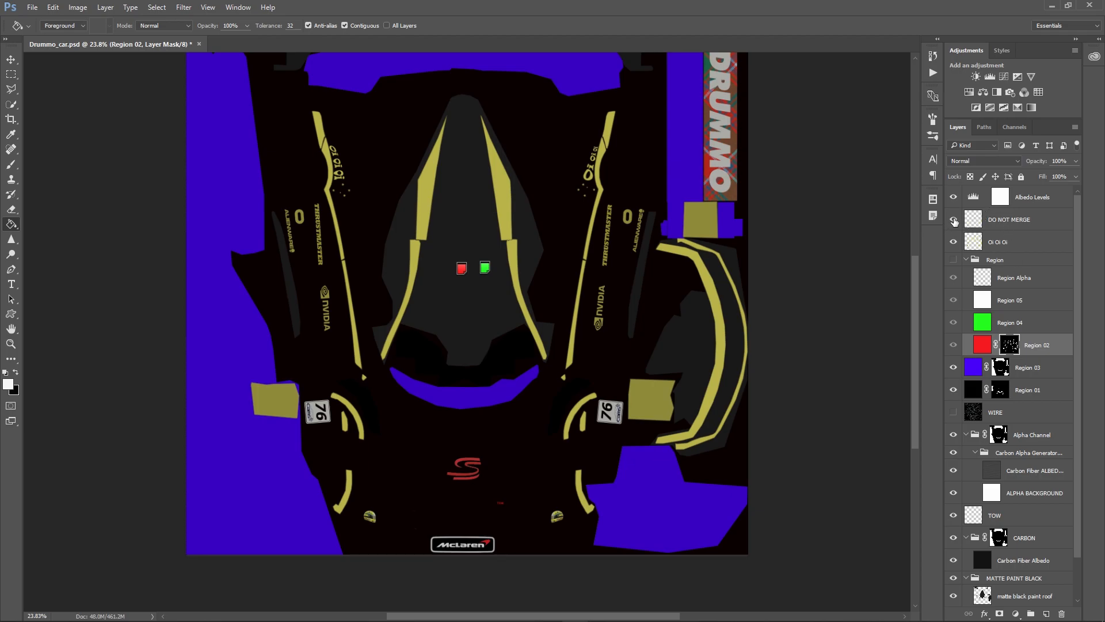
Load the contents of the DO NOT MERGE layer as a selection and add it as a layer mask on Region 04
left_click(954, 221)
left_click(954, 221)
left_click(954, 221)
left_click(954, 221)
left_click(975, 221, "ctrl")
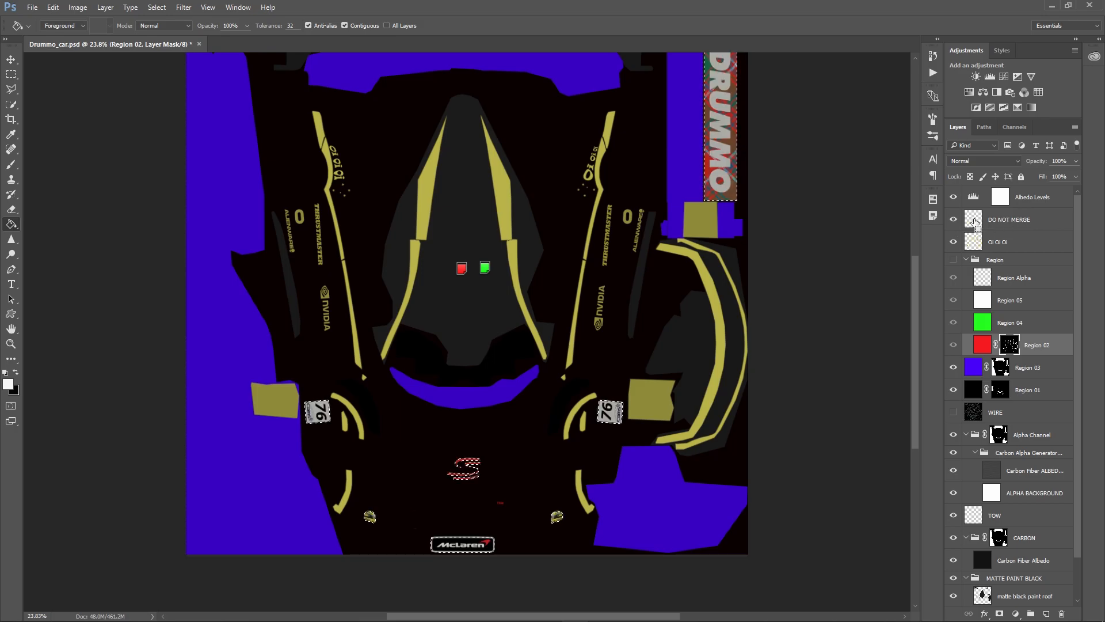
left_click(979, 326)
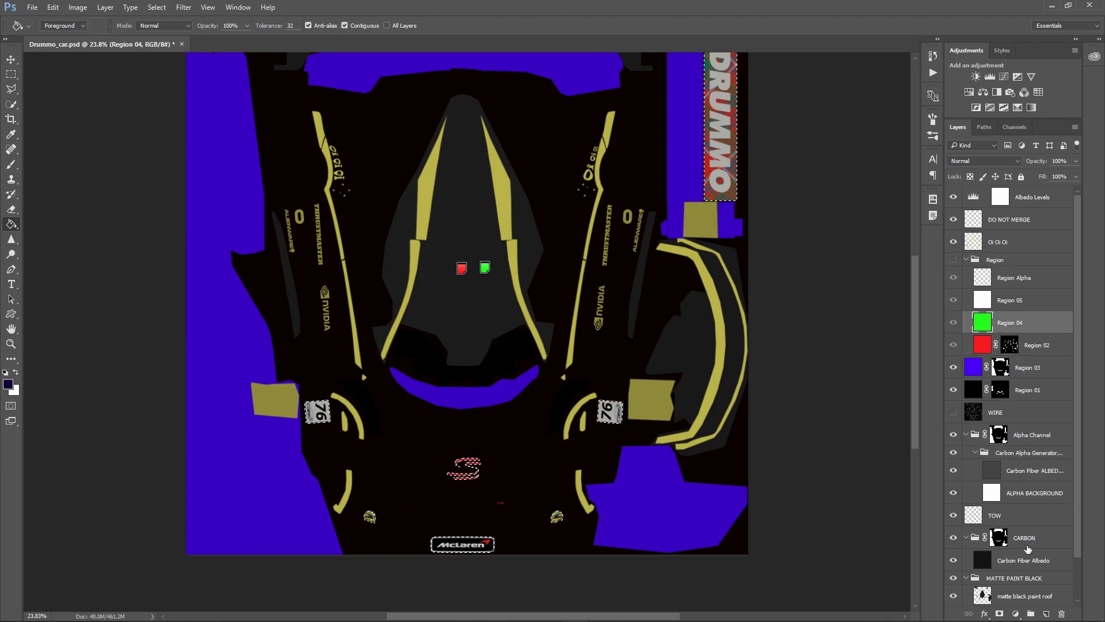
left_click(1001, 614)
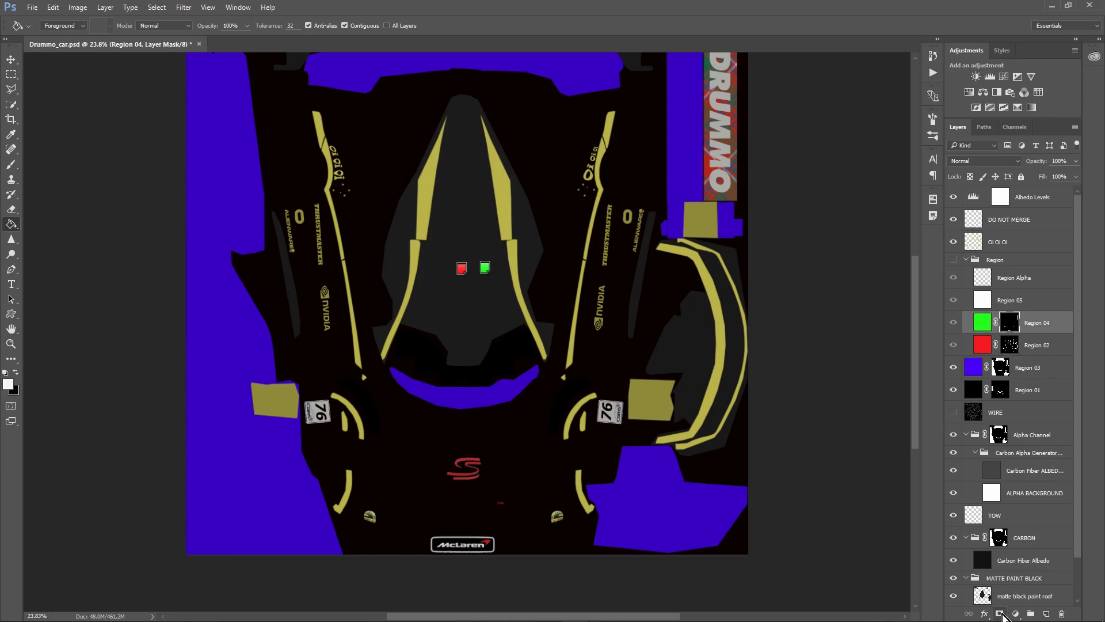
Toggle the matte black paint roof layer to compare the roof area, and leave it hidden
scroll(1005, 458, "down", 2)
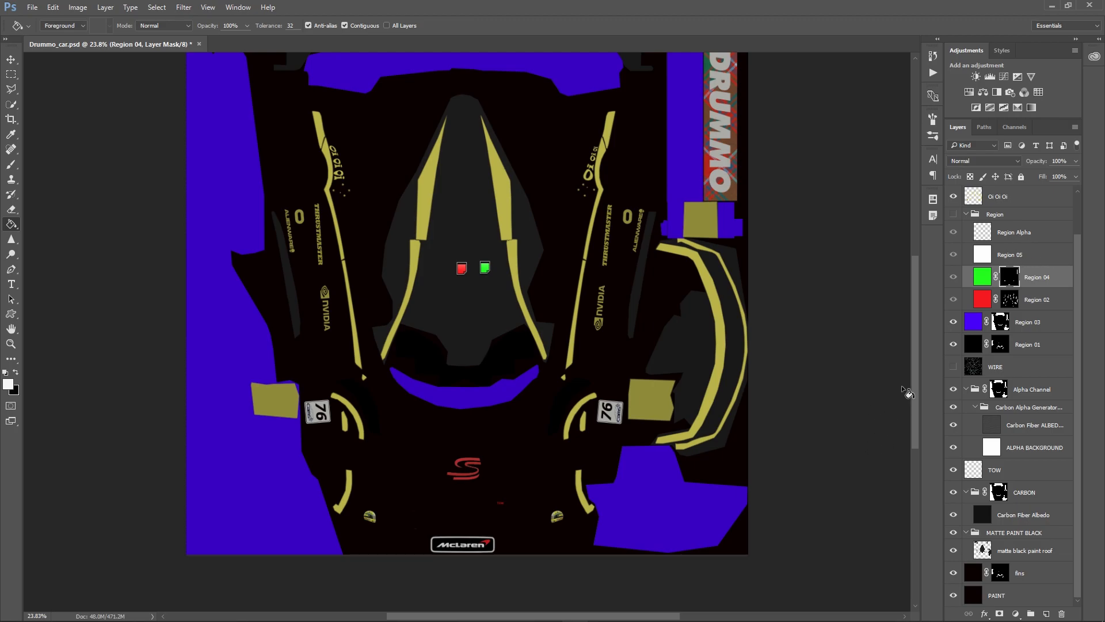
scroll(917, 448, "down", 1)
scroll(917, 447, "down", 1)
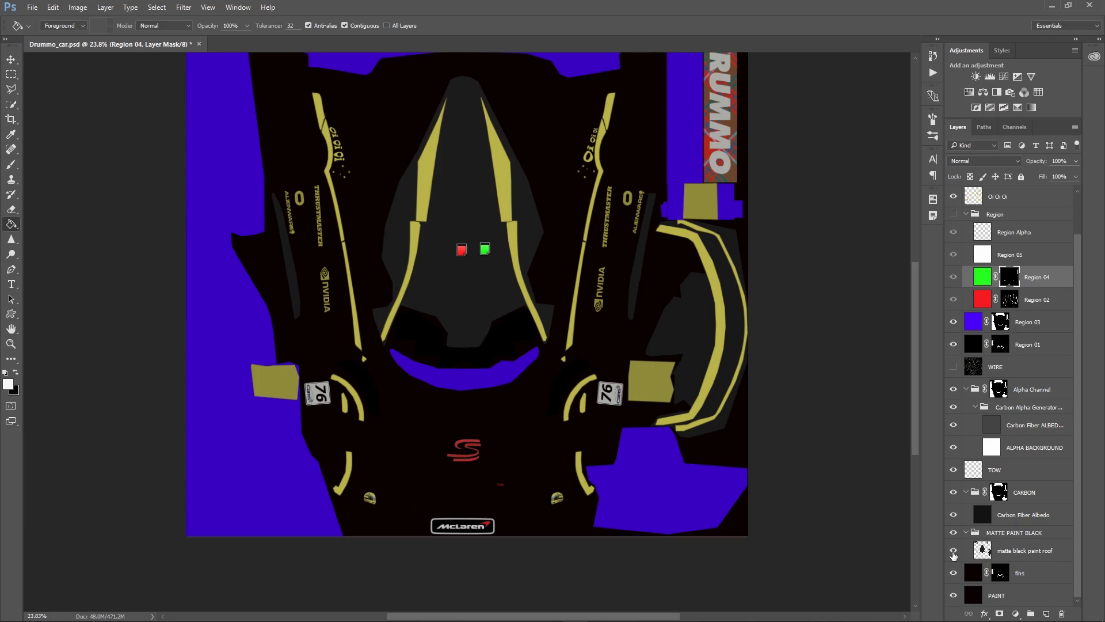
left_click(953, 552)
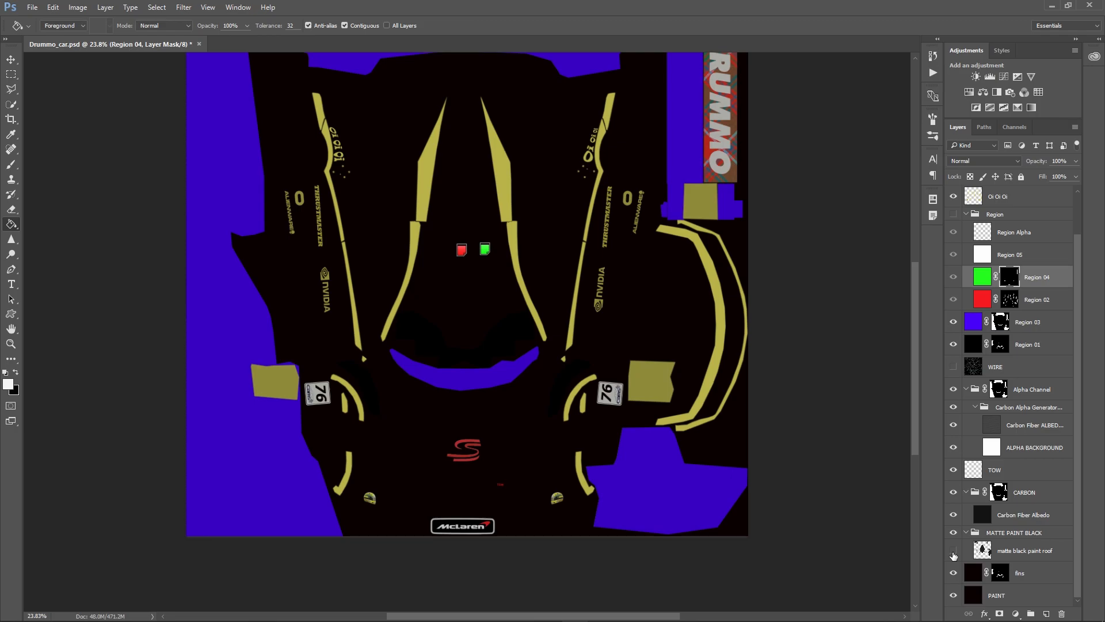
left_click(953, 551)
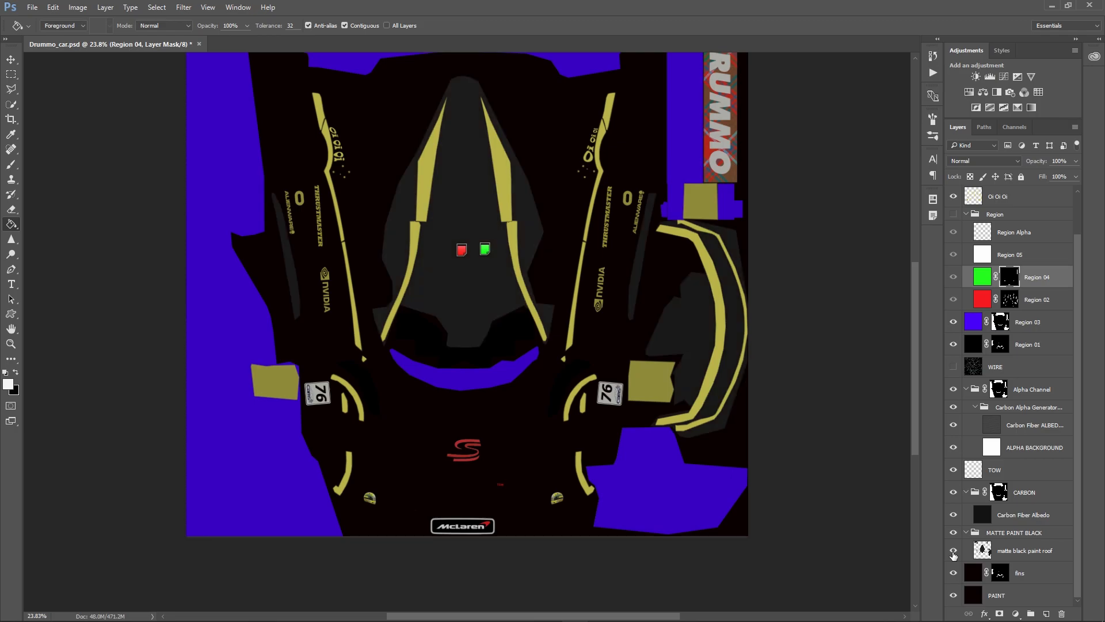
left_click(953, 551)
left_click(954, 551)
left_click(953, 551)
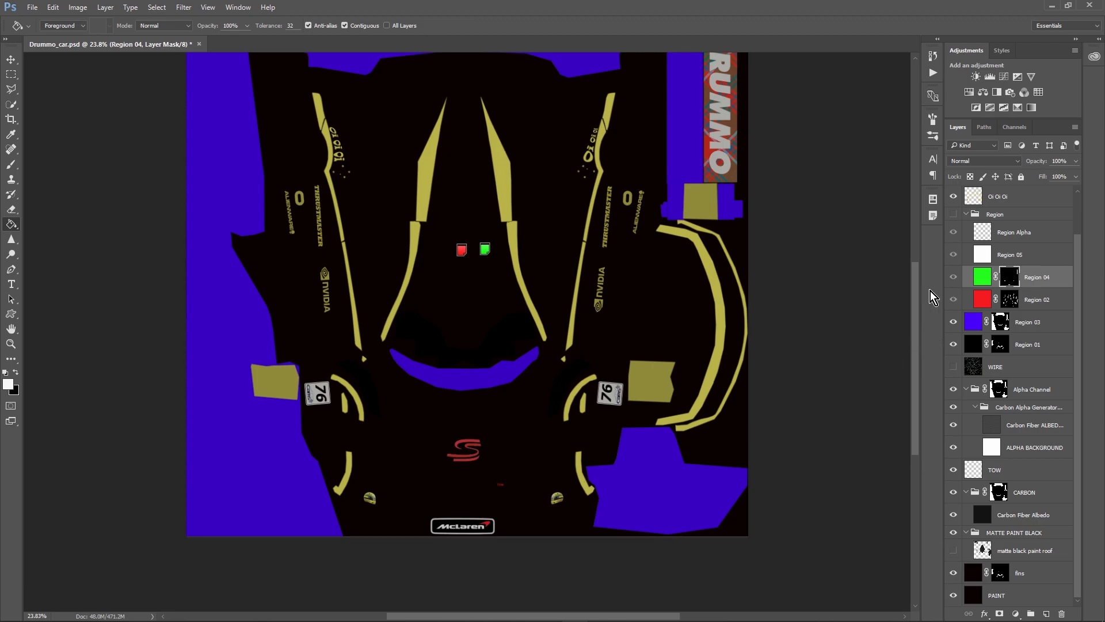
Show the Region group with its Region 05 layer hidden, and check the coloured regions across the template
left_click(954, 215)
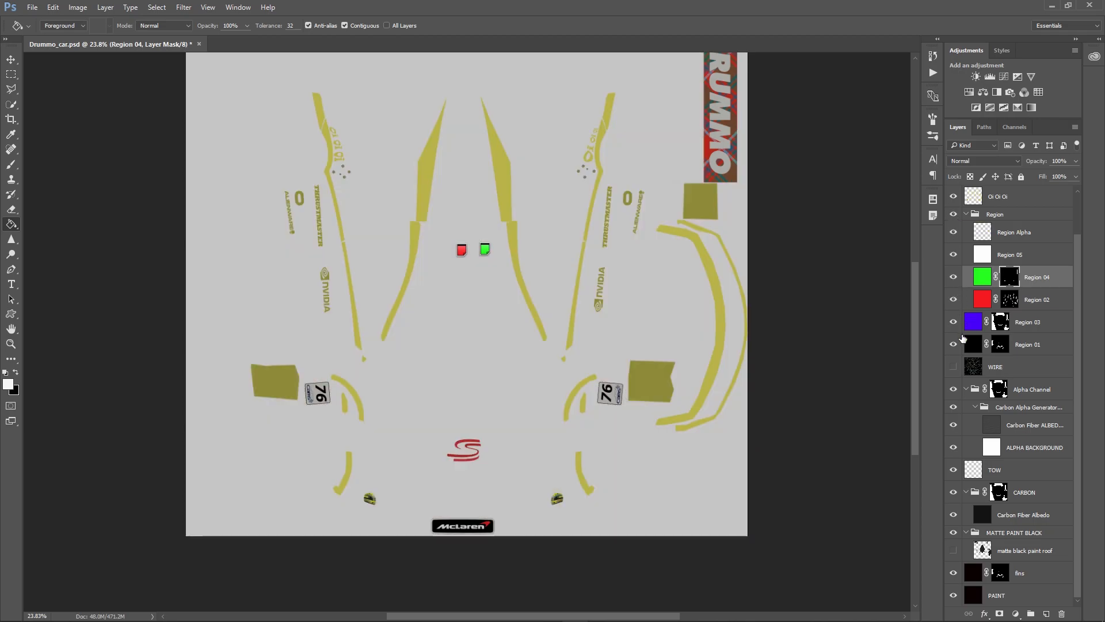
left_click(954, 255)
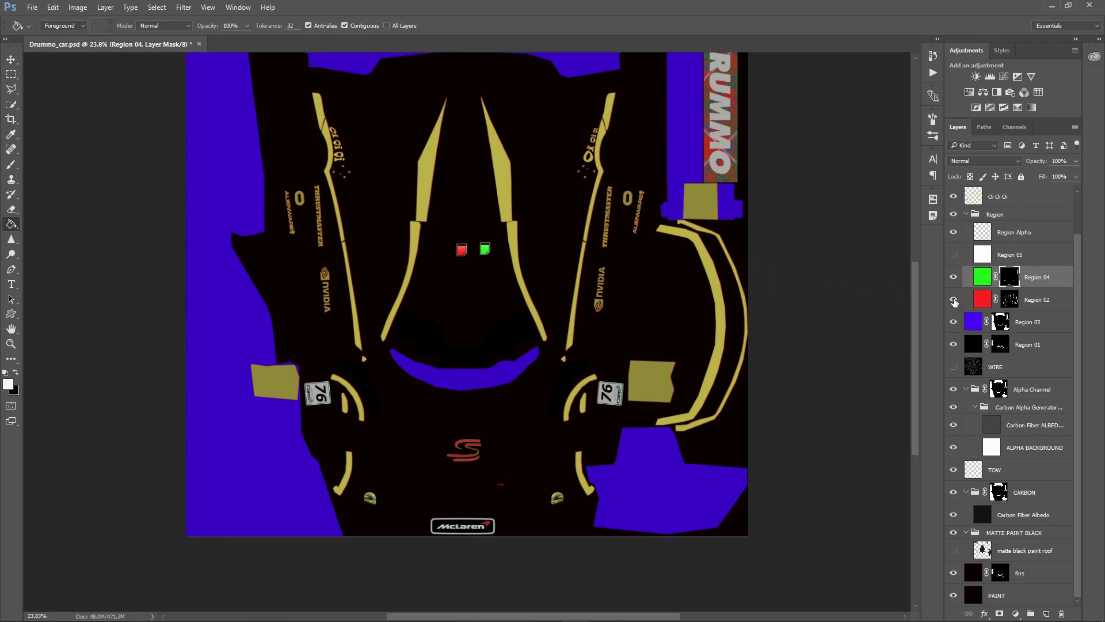
scroll(567, 319, "up", 2)
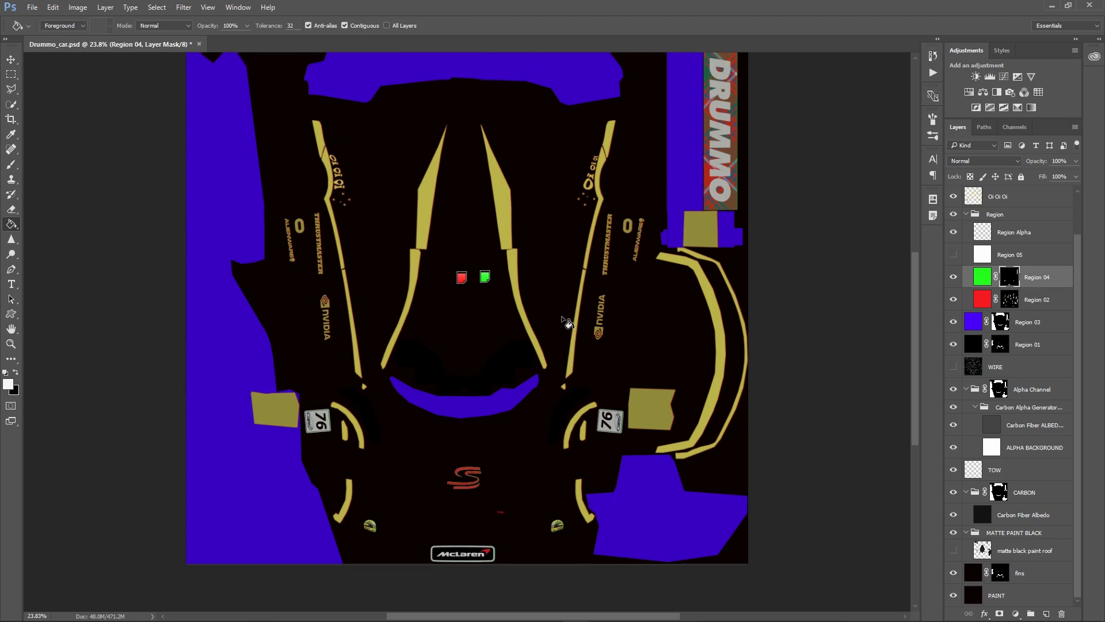
scroll(695, 346, "up", 3)
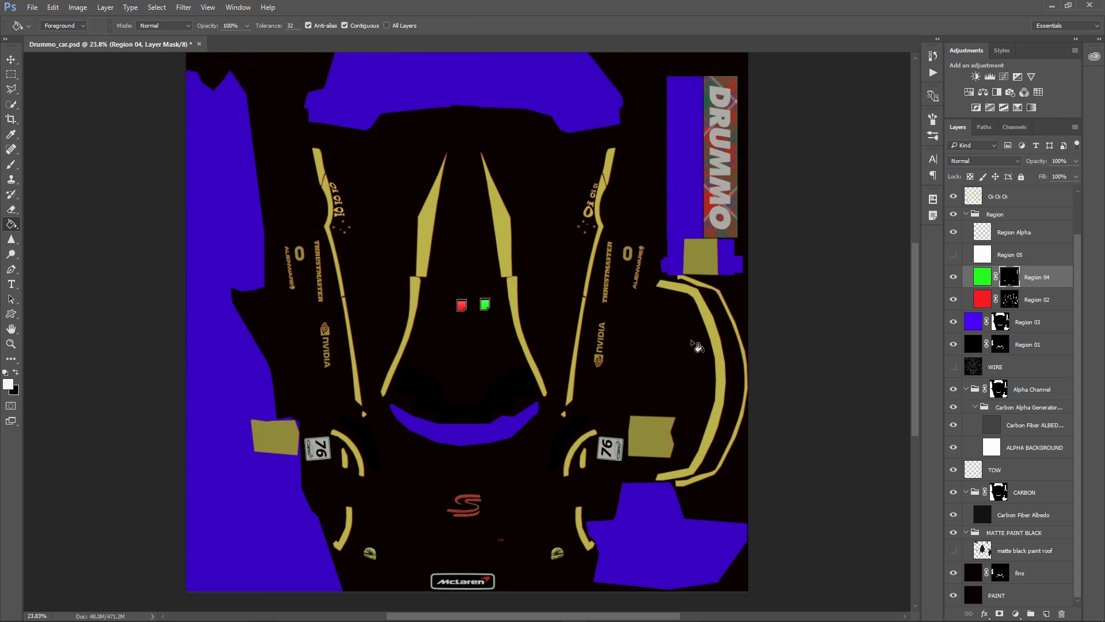
scroll(698, 347, "up", 2)
scroll(698, 350, "down", 4)
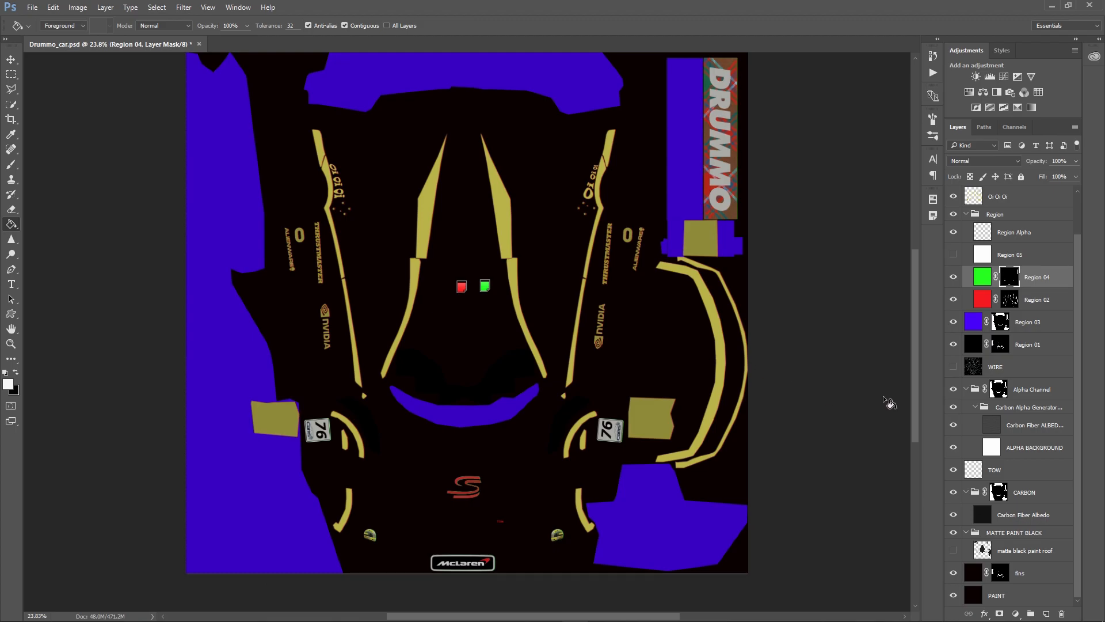
Make the Albedo Alpha channel visible together with the RGB channels and check the overlay on the template
left_click(1015, 127)
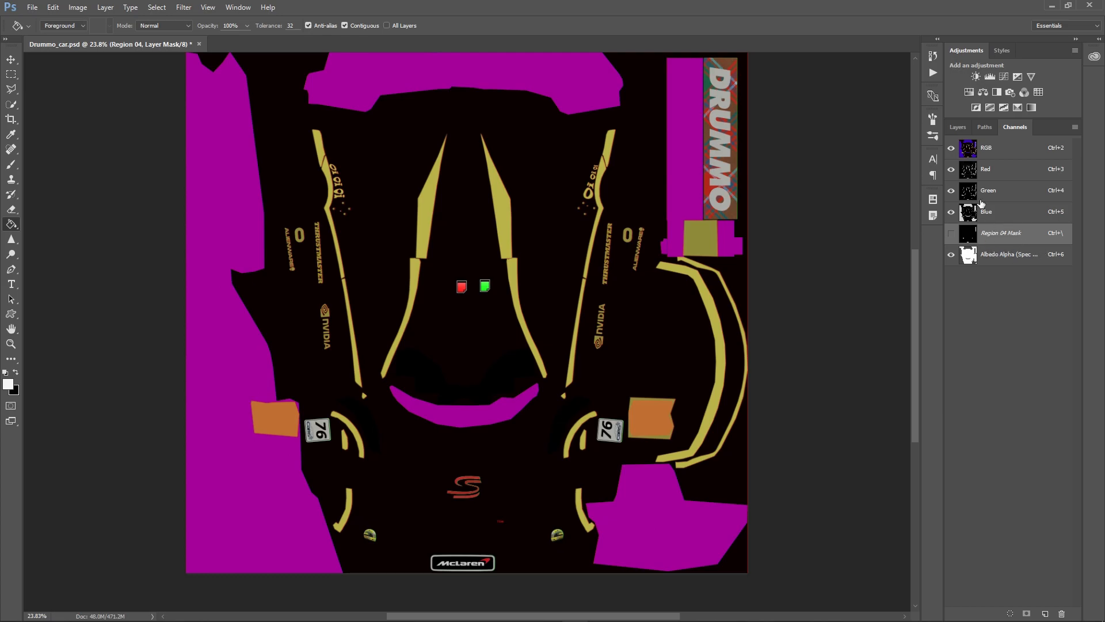
left_click(966, 131)
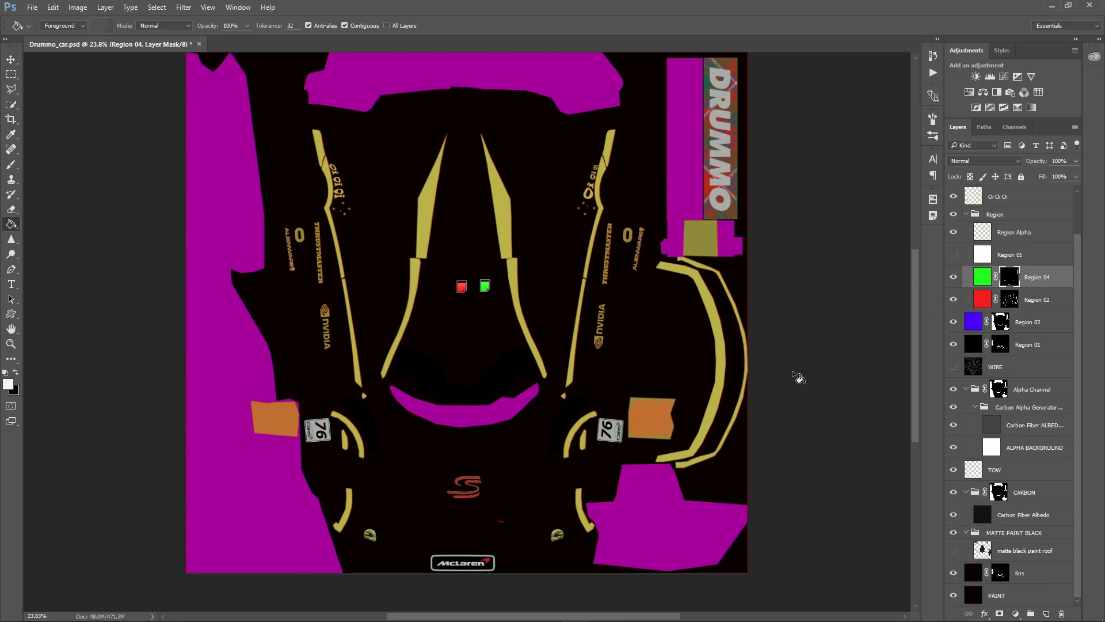
scroll(822, 419, "up", 2)
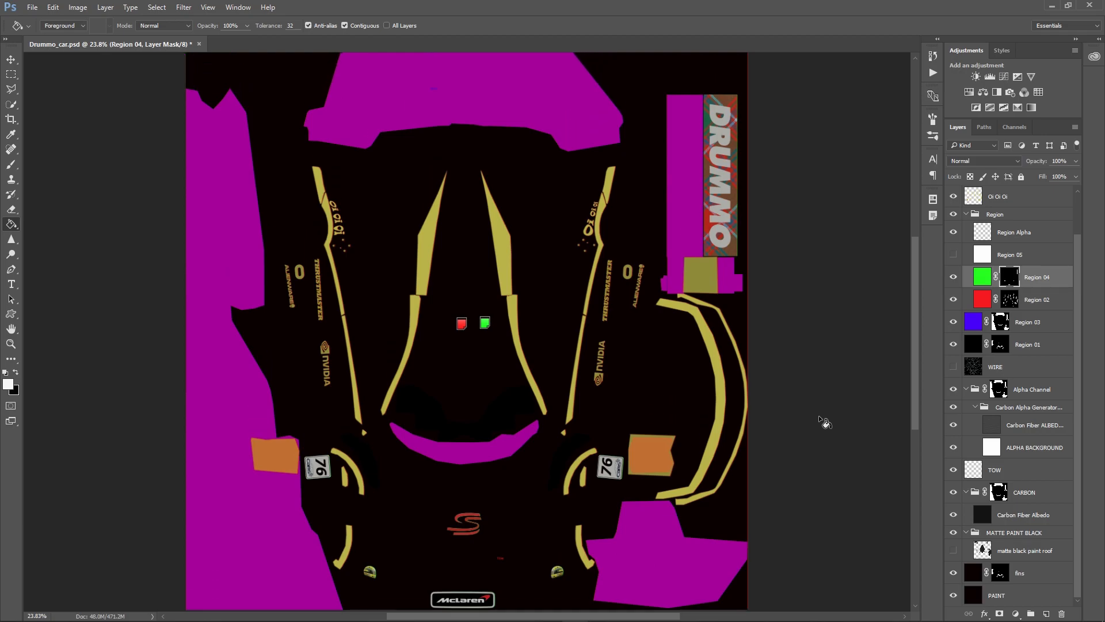
scroll(826, 422, "down", 1)
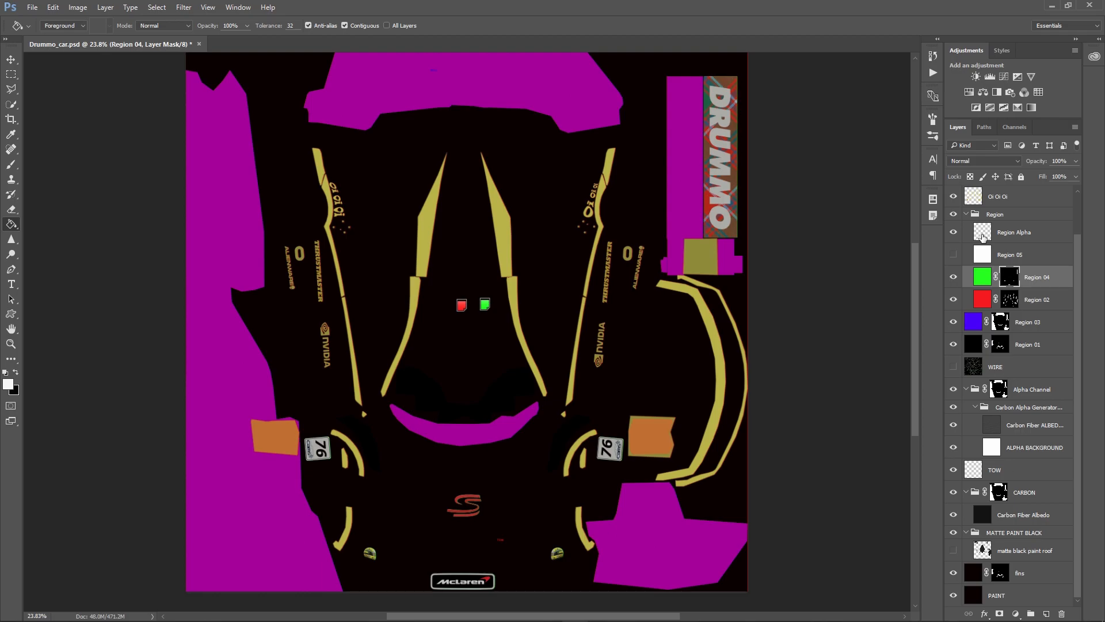
Flatten the image, discarding the hidden layers
left_click(107, 10)
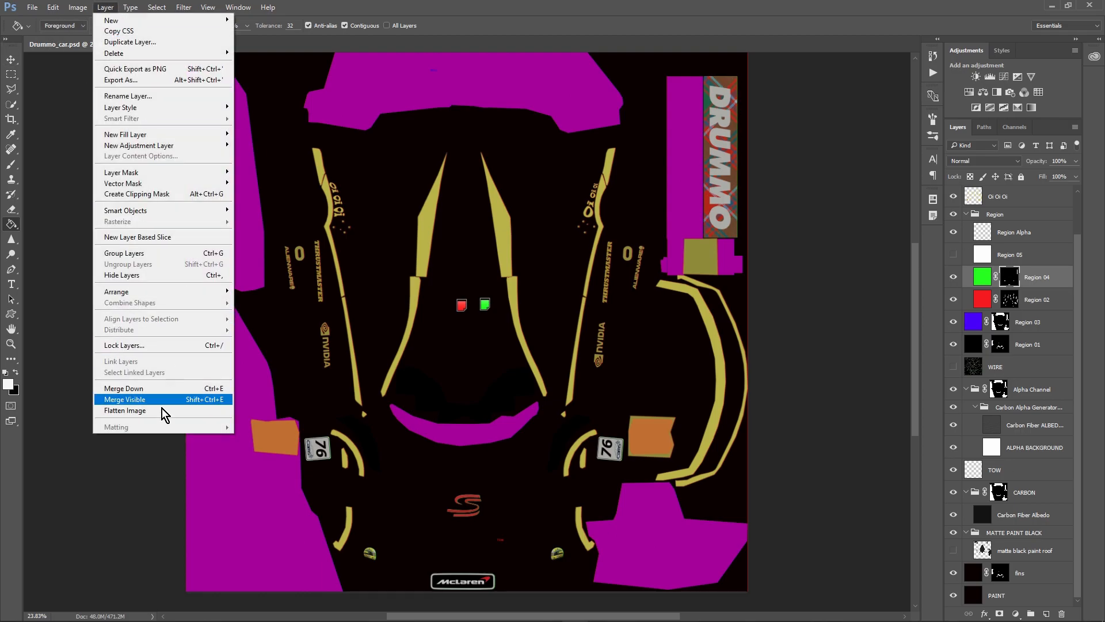
left_click(141, 413)
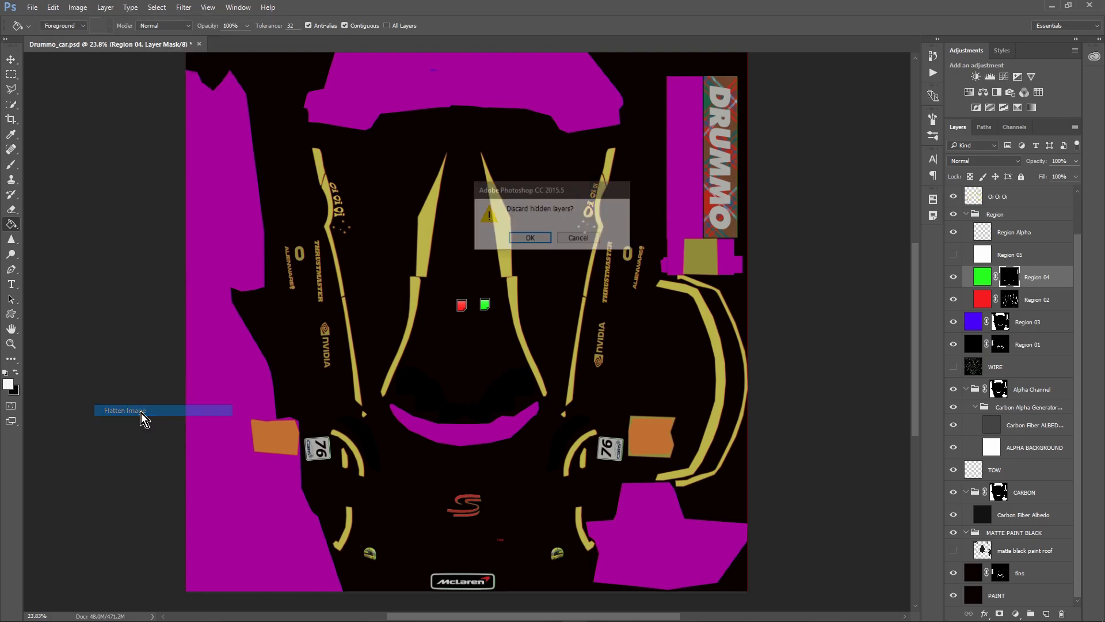
left_click(538, 237)
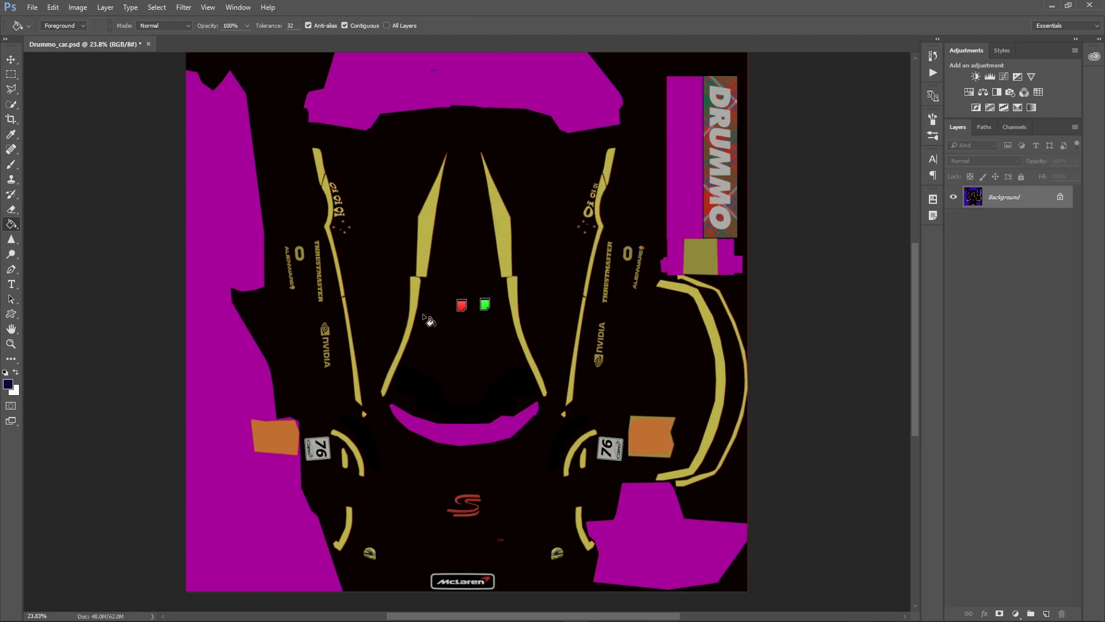
Start saving a copy of the image and browse to the rFactor 2 folder UserData\player\Settings\McLaren_720S_GT3_2018\barry
left_click(33, 8)
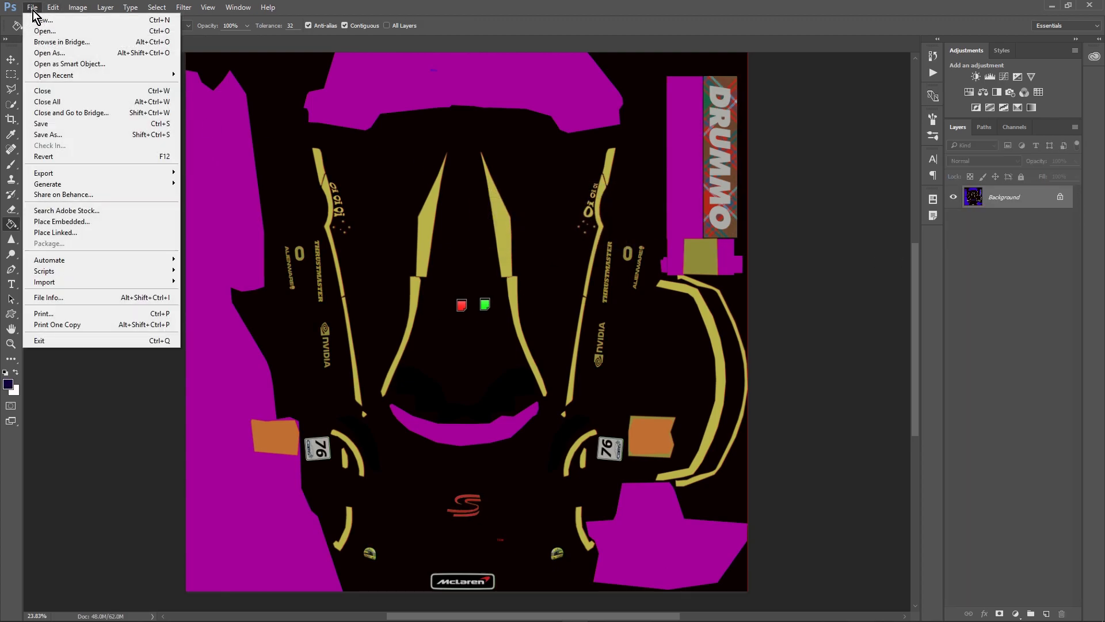
left_click(57, 134)
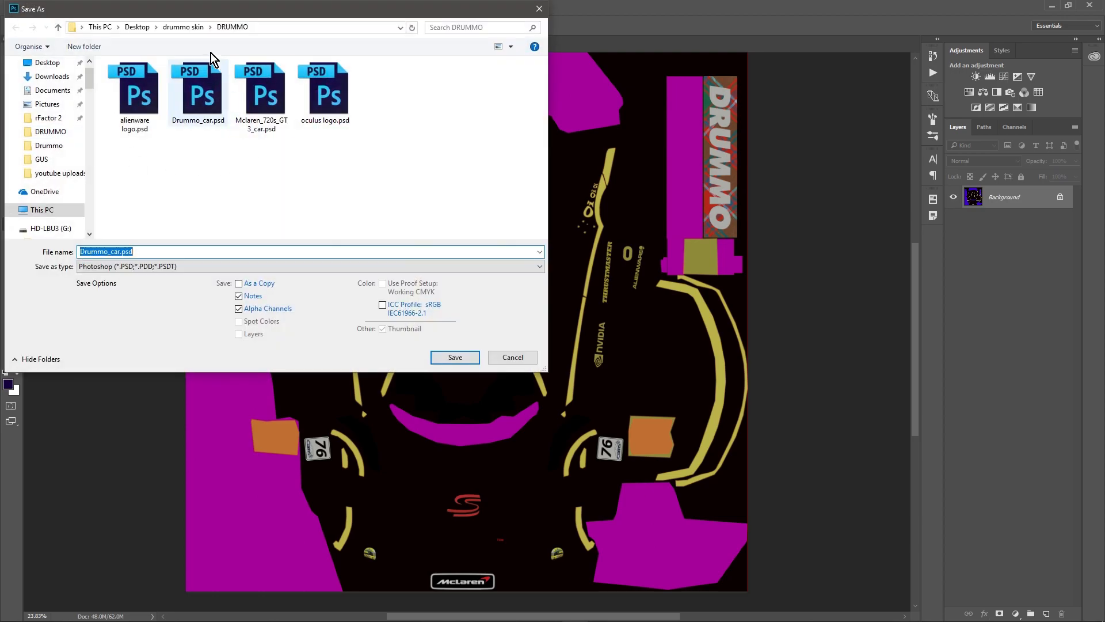
left_click(51, 121)
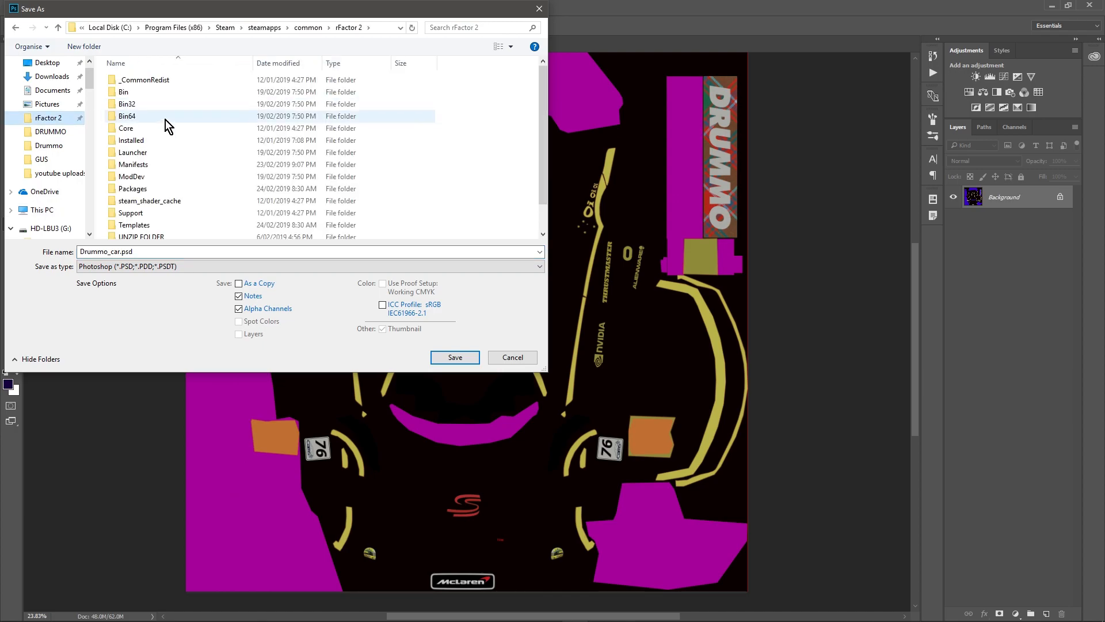
scroll(179, 185, "down", 1)
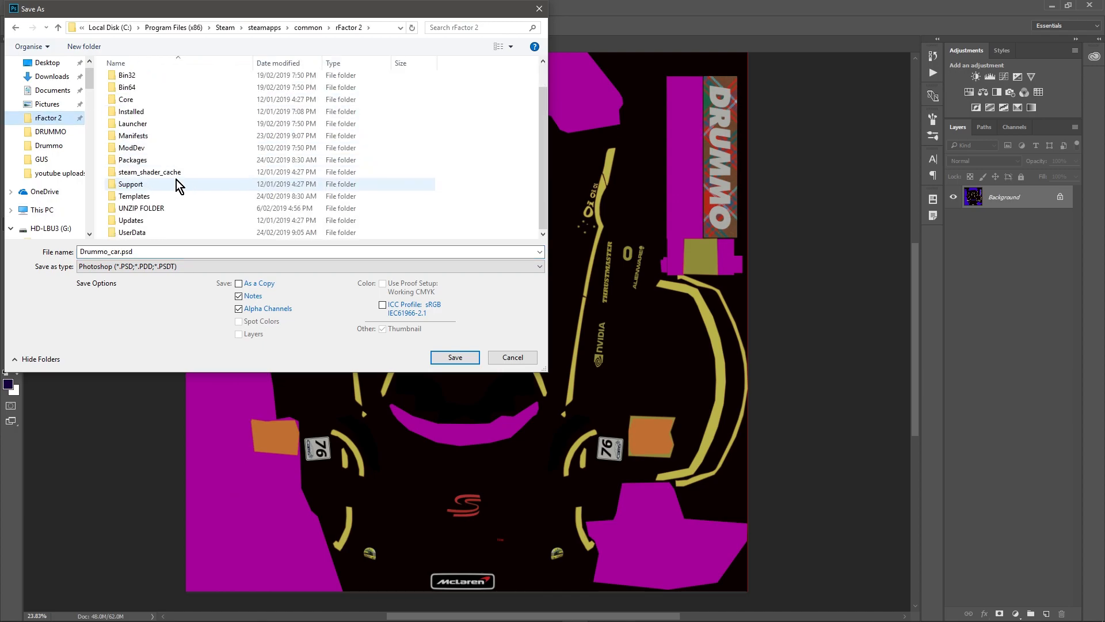
double_click(138, 233)
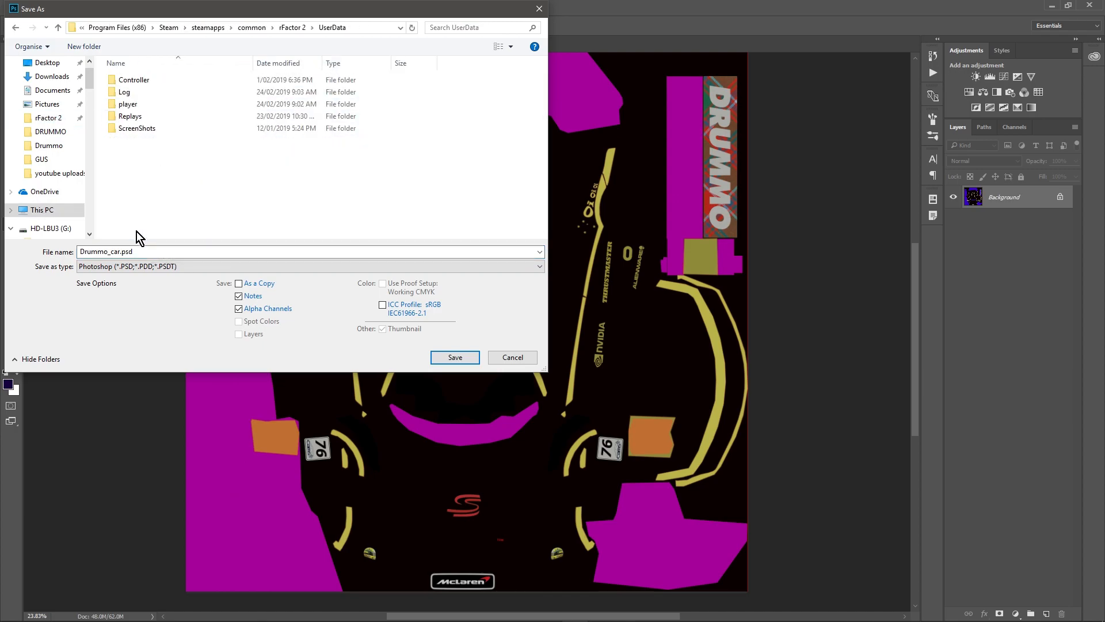
double_click(130, 105)
double_click(131, 92)
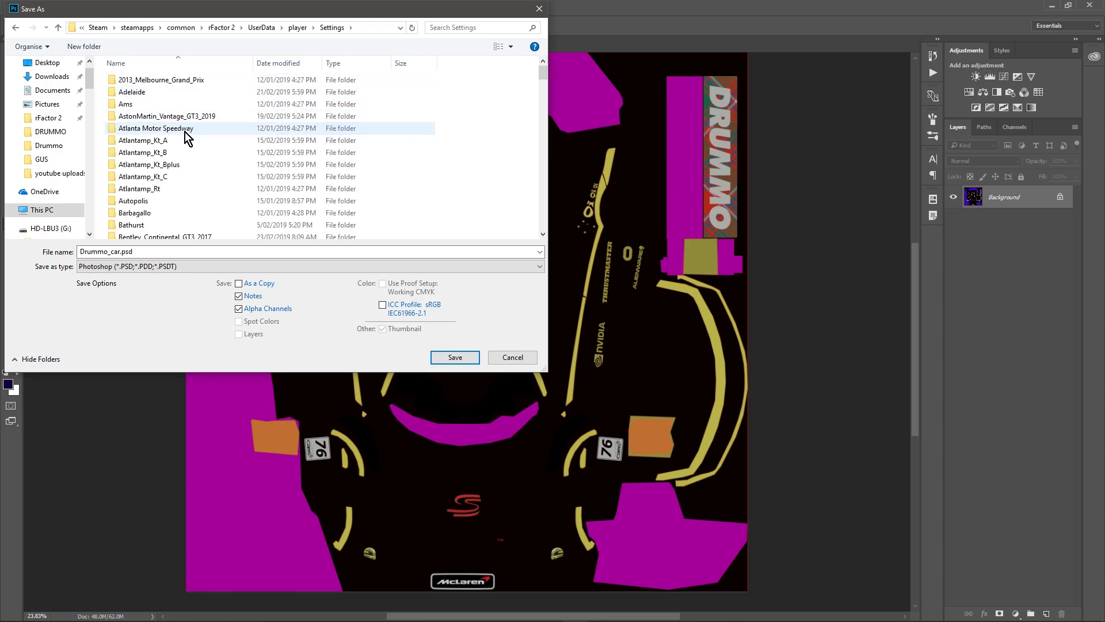
scroll(185, 177, "down", 3)
scroll(185, 178, "down", 20)
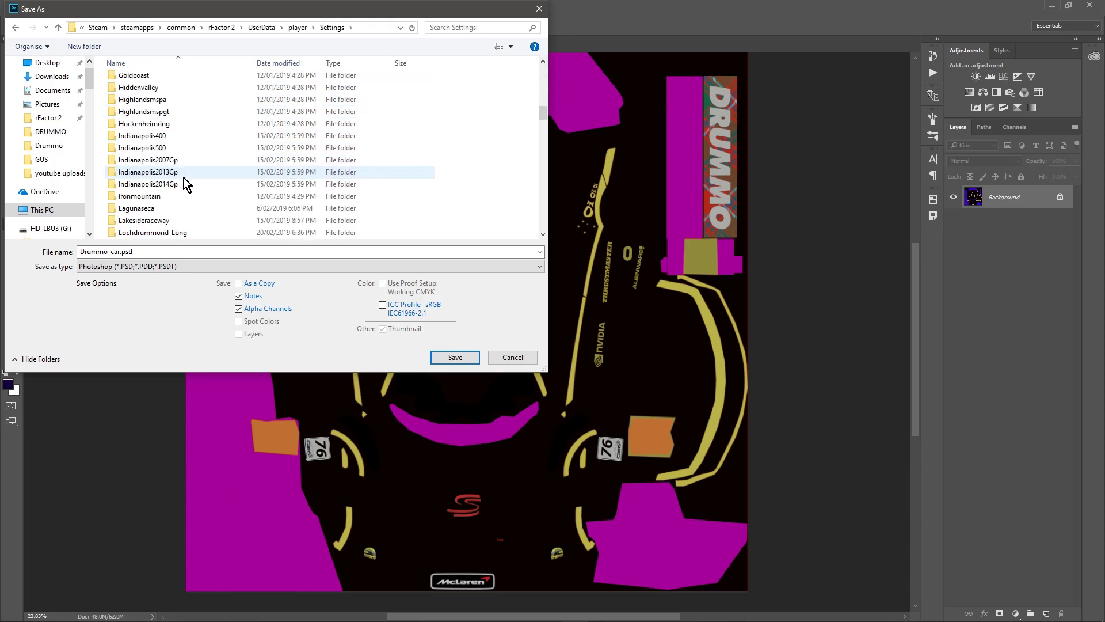
scroll(184, 178, "down", 1)
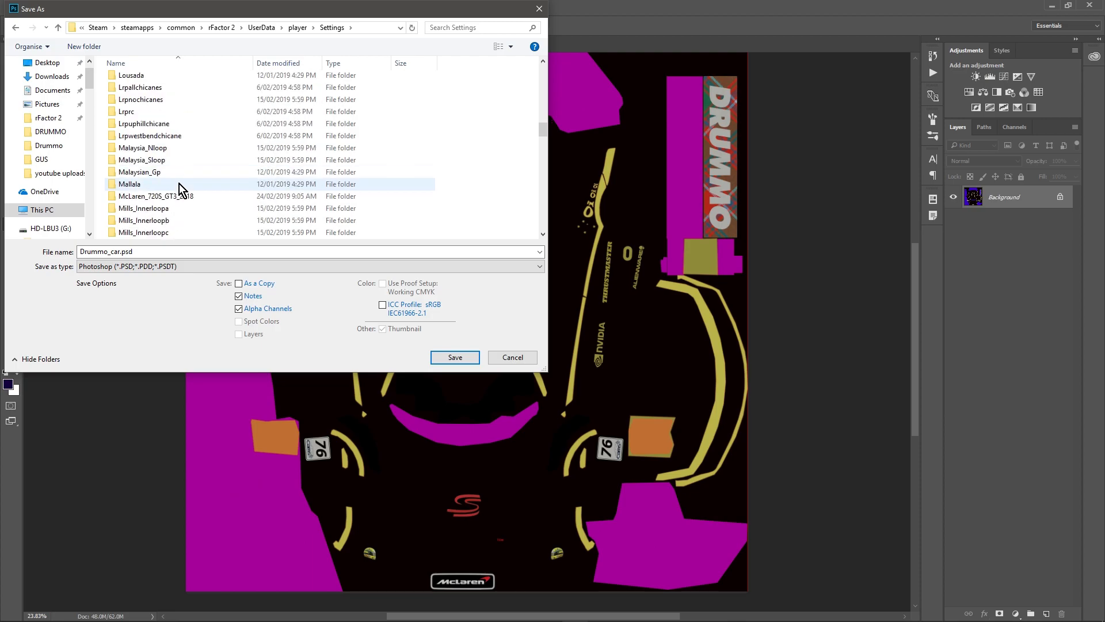
double_click(168, 195)
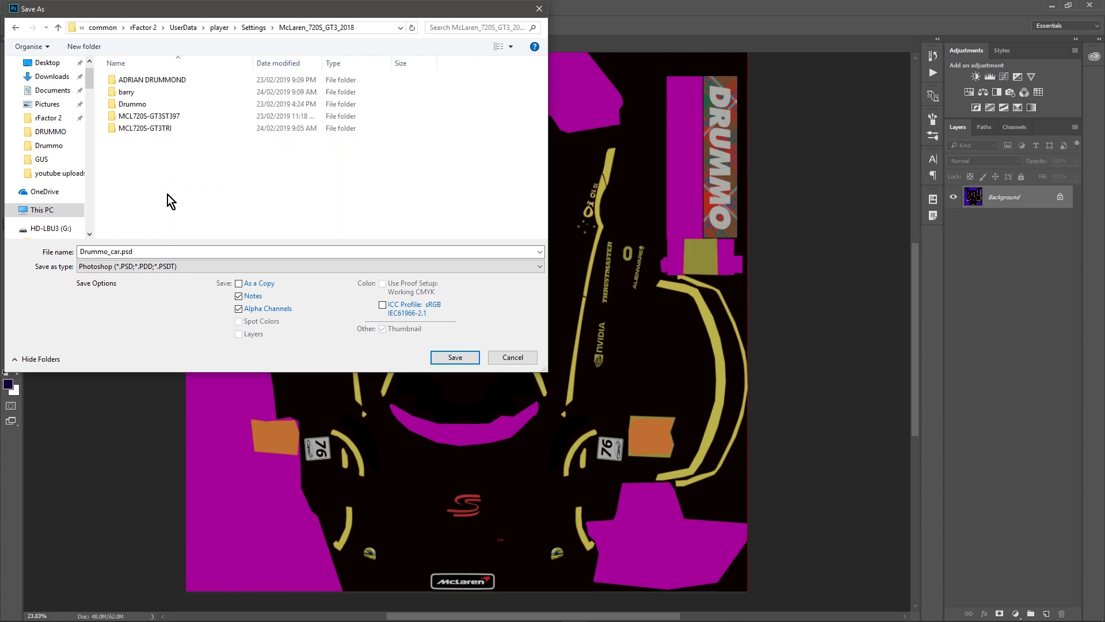
double_click(127, 92)
Set the file type to D3D/DDS, name the file barry_alt_region, and save it in the barry folder
left_click(170, 266)
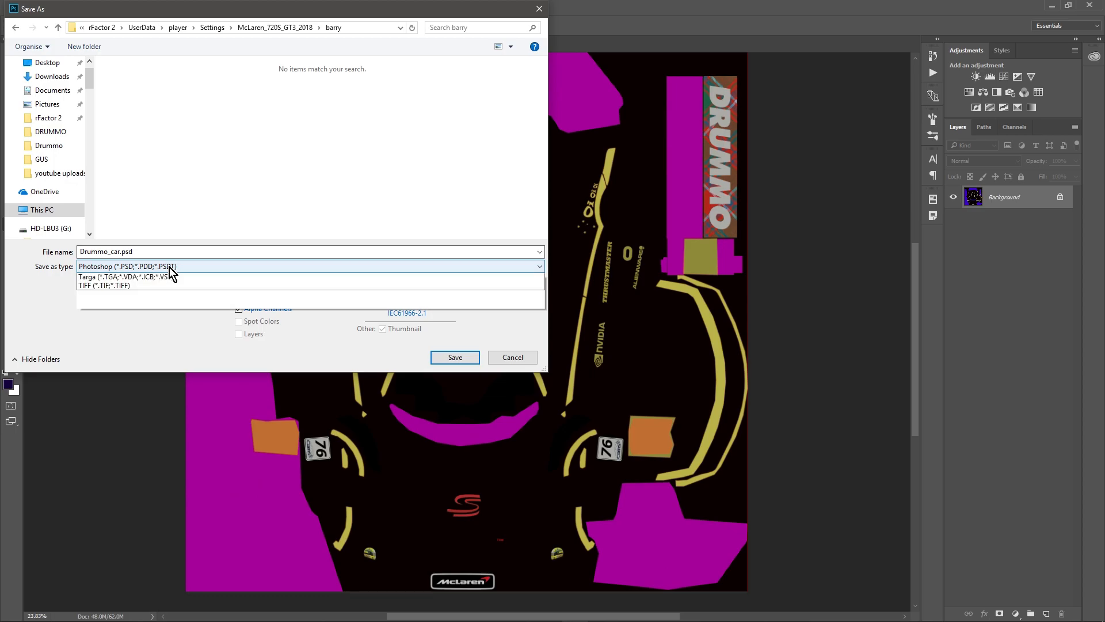
left_click(112, 314)
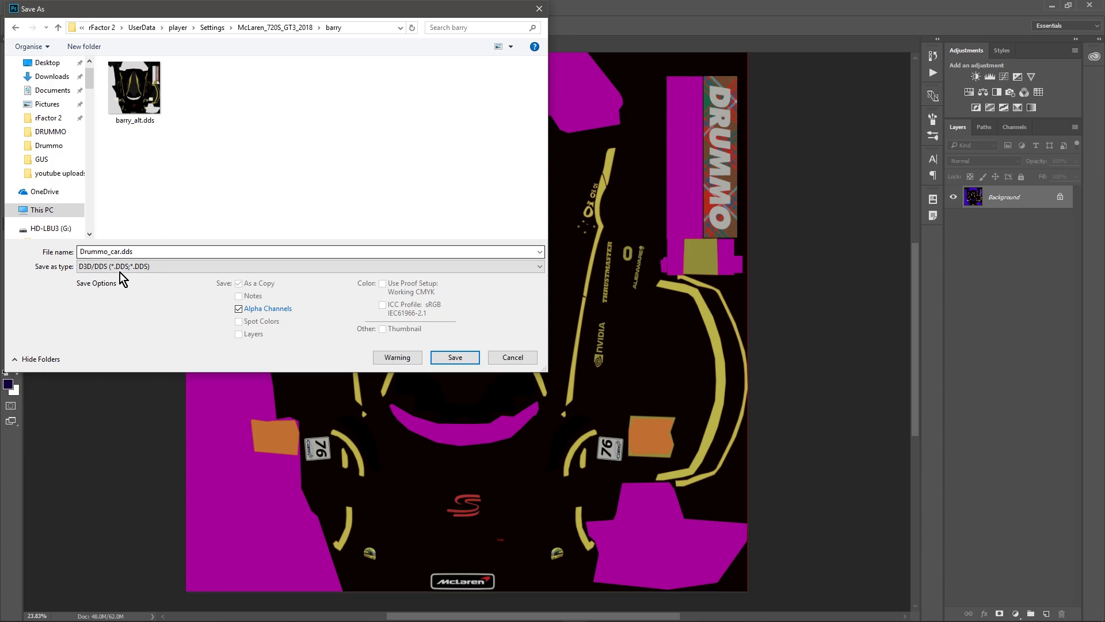
left_click(136, 253)
double_click(139, 252)
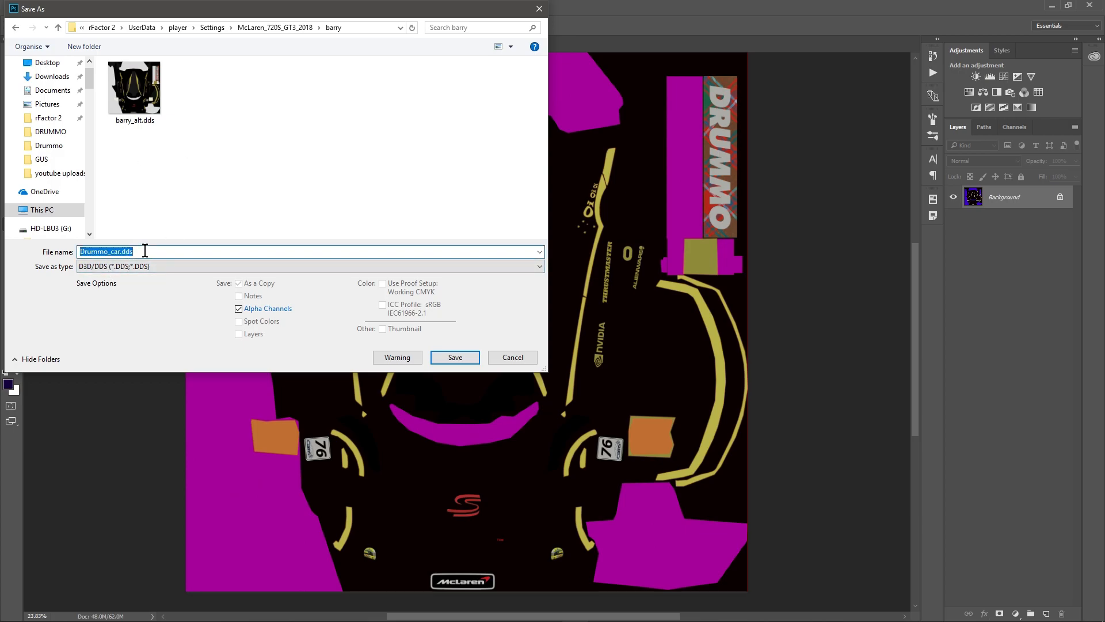
type("barr")
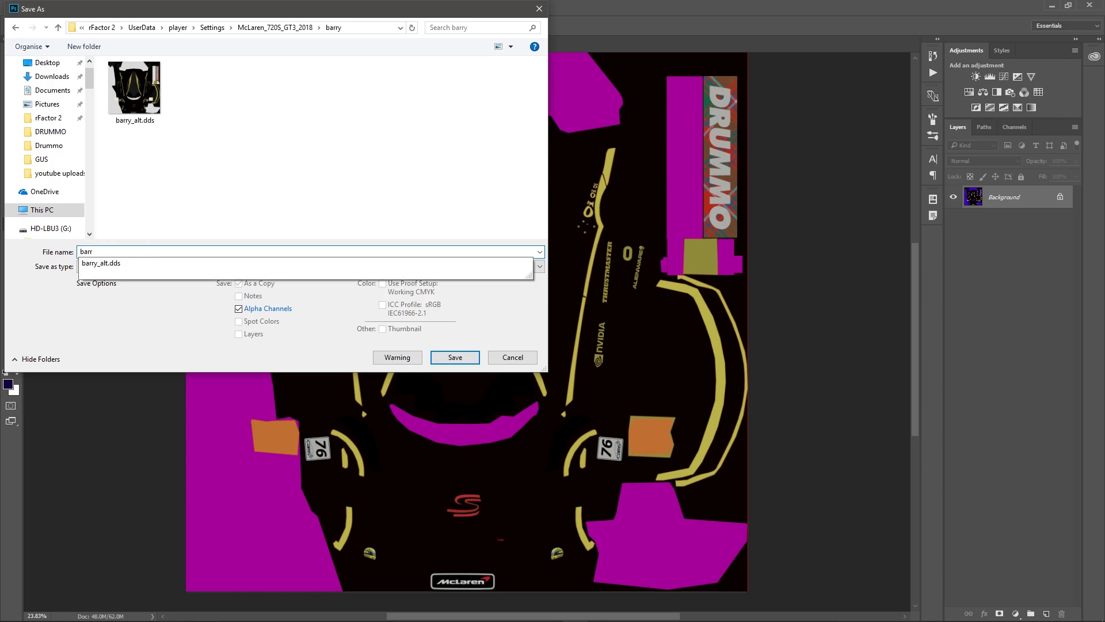
type("y_alt_region")
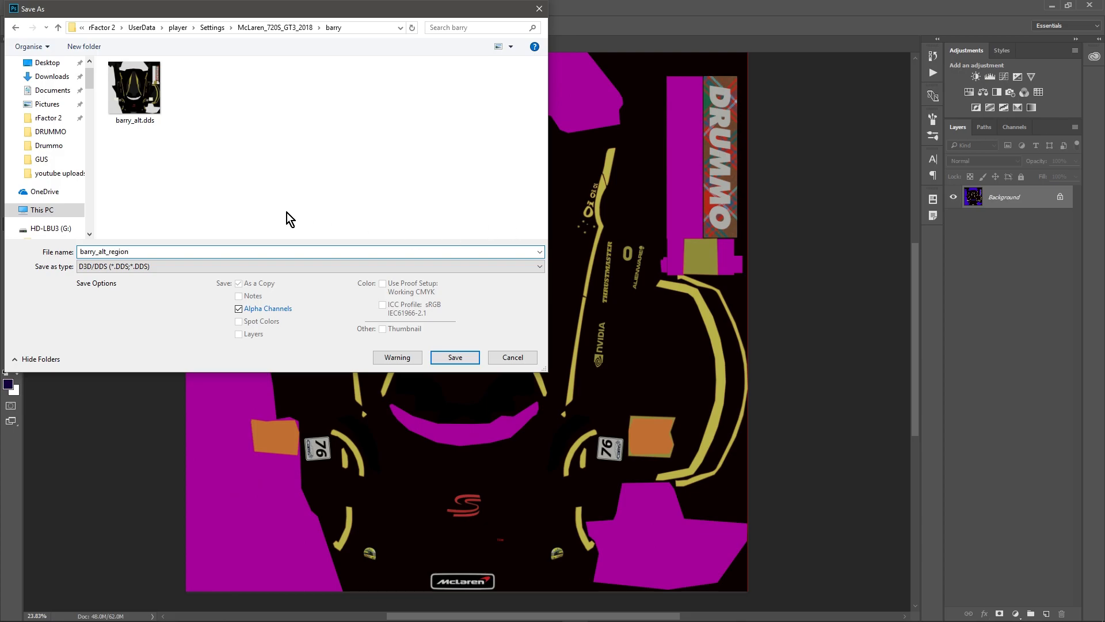
left_click(455, 357)
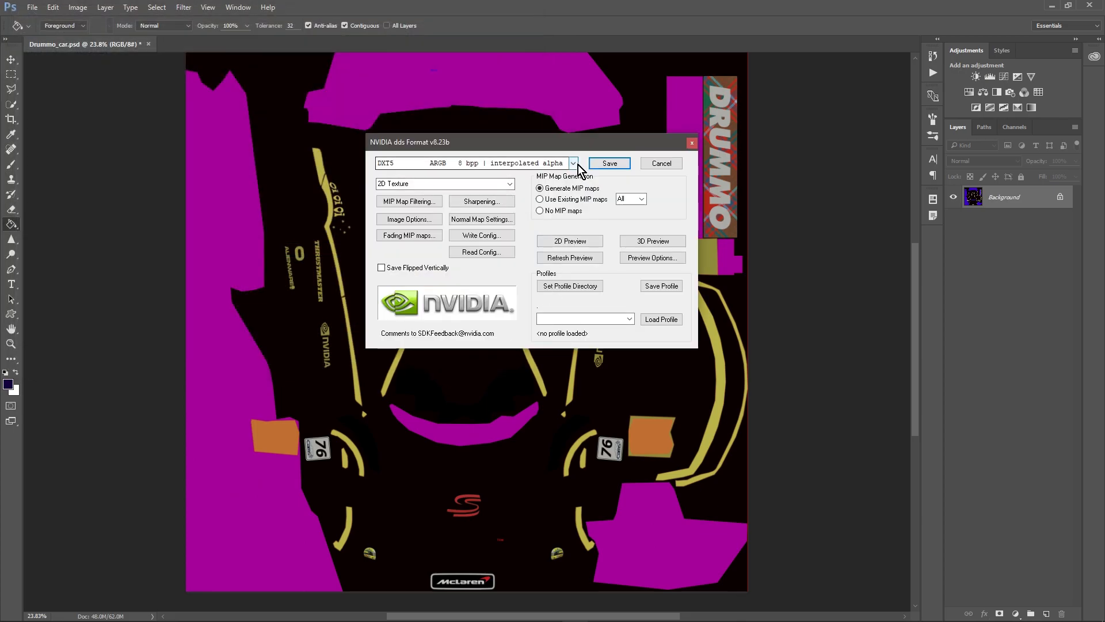
Export the region map with DXT1 RGB 4 bpp no-alpha compression in the NVIDIA dds Format options
left_click(572, 164)
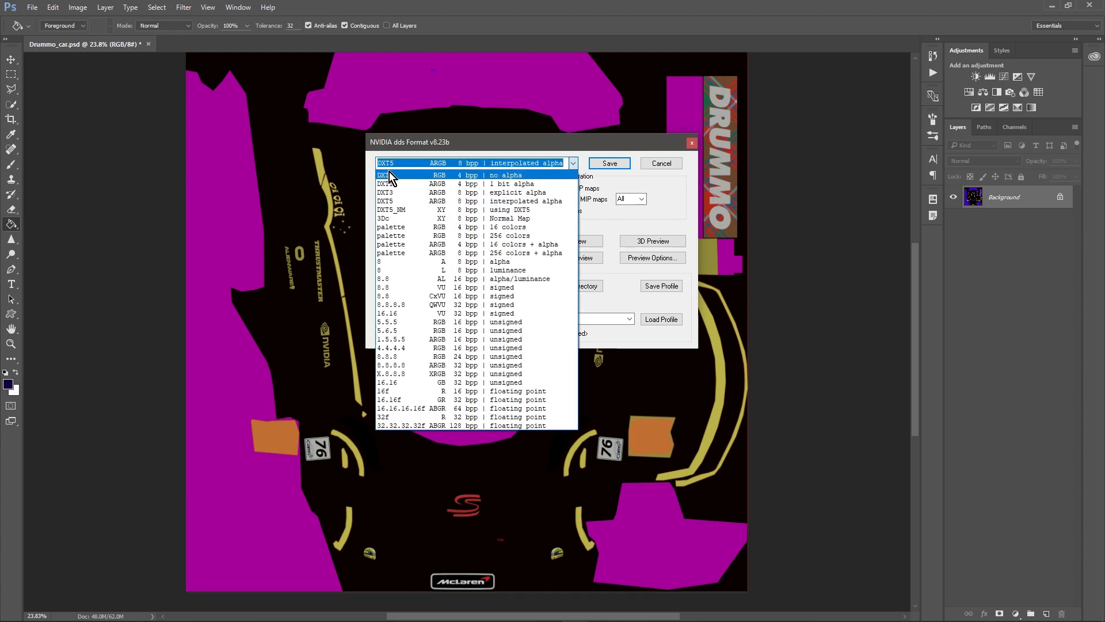
left_click(408, 175)
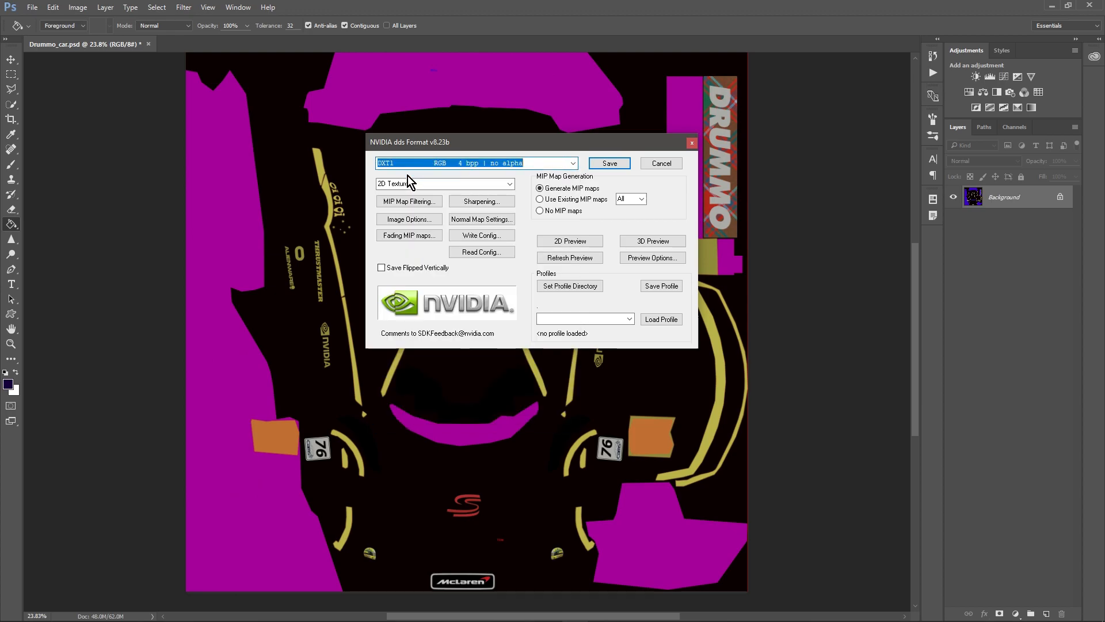
left_click(605, 165)
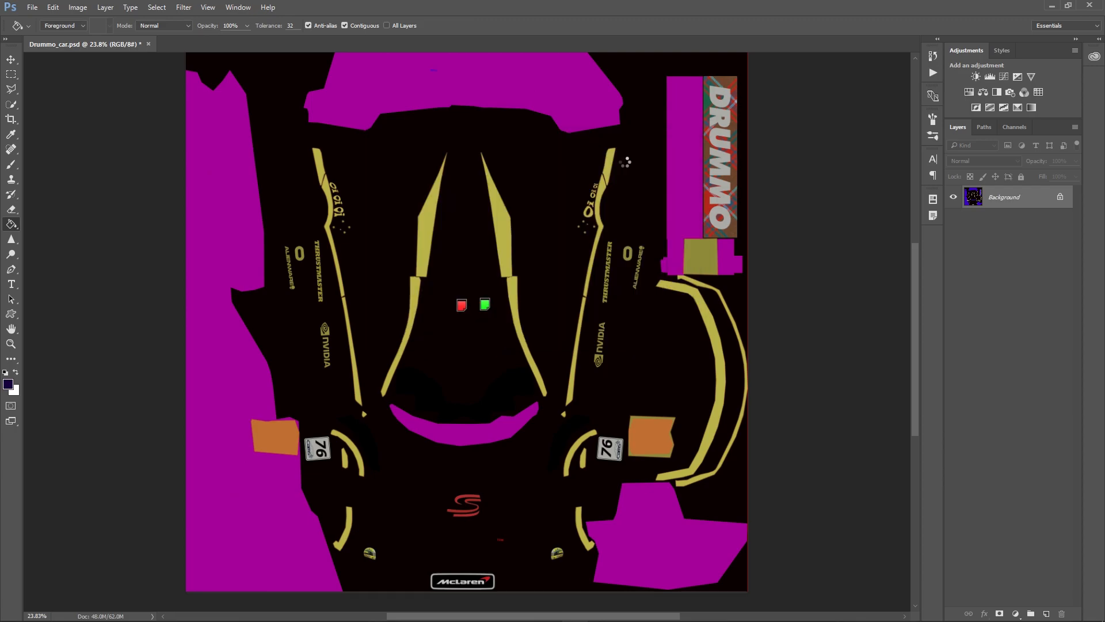
Check the exported DDS files in the File Explorer window of the barry folder, and minimize Photoshop
left_click_drag(1104, 253, 618, 133)
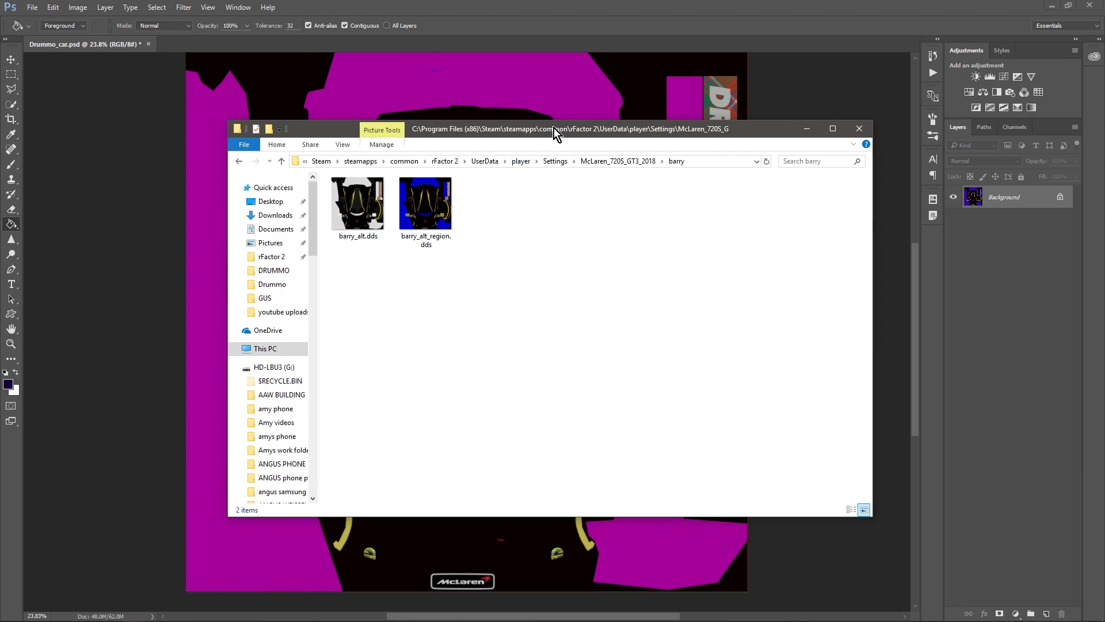
left_click_drag(554, 128, 1104, 201)
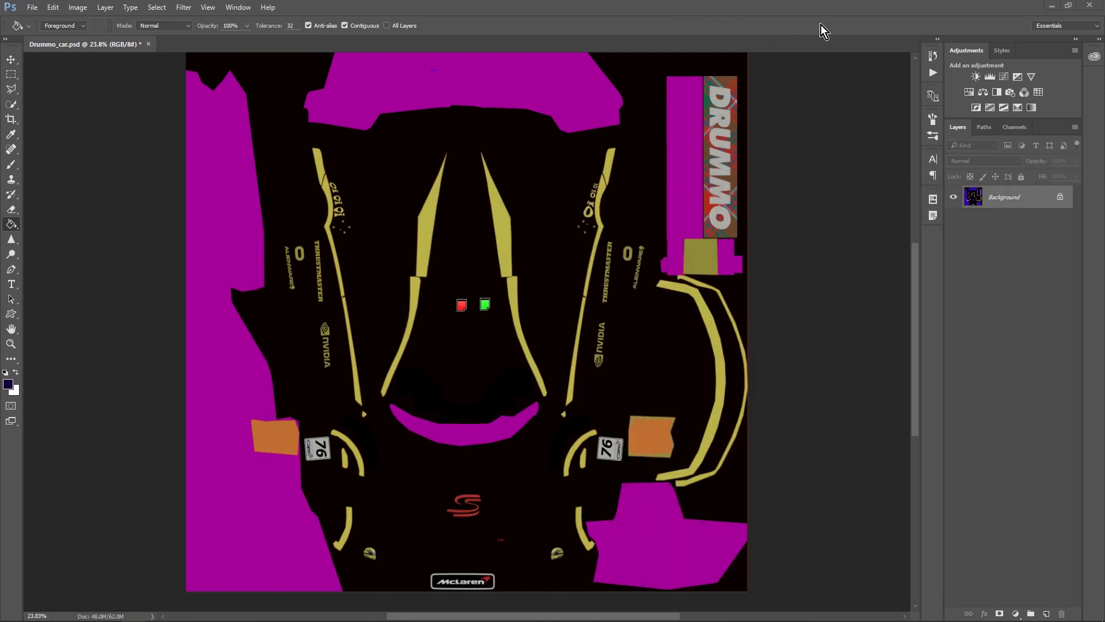
left_click(1051, 6)
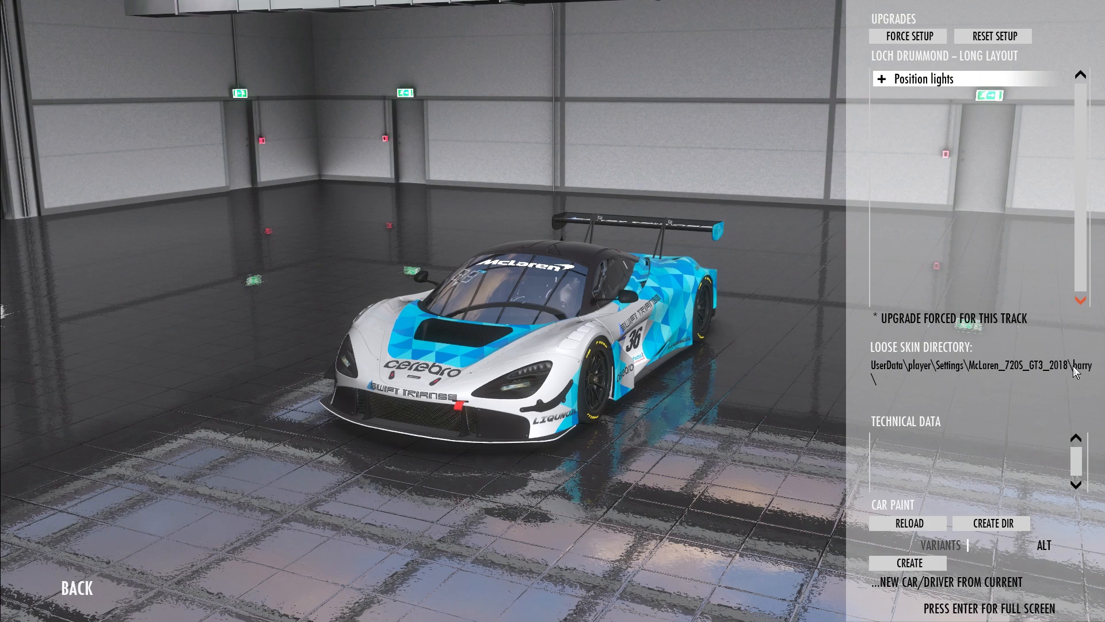
Reload the car paint in the rFactor 2 showroom and switch the paint variant to BARRY_ALT
left_click(917, 523)
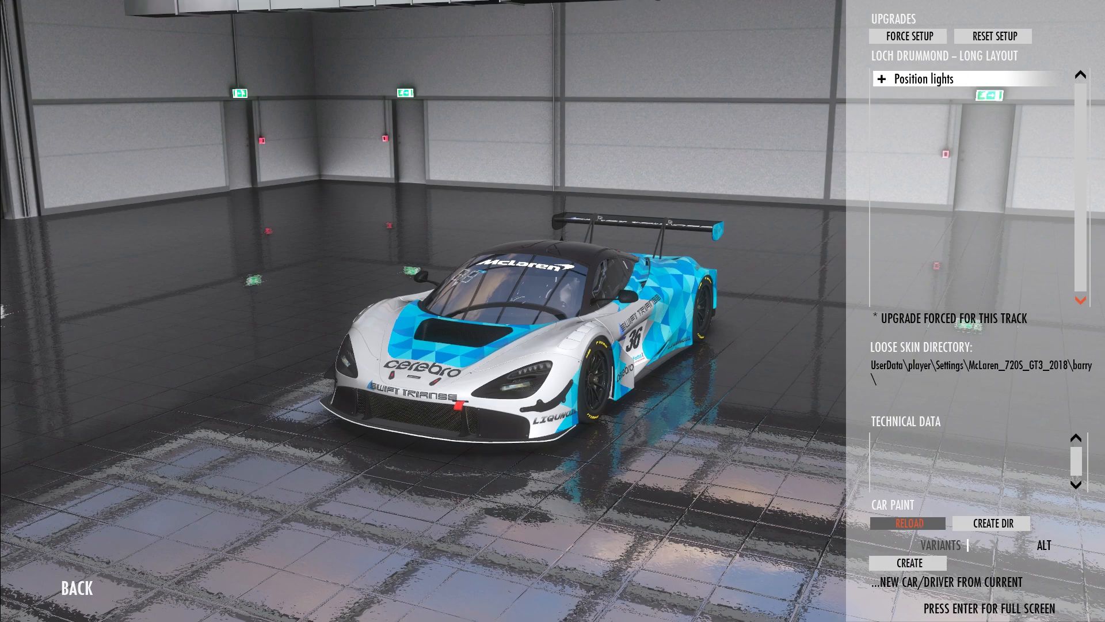
left_click_drag(1104, 169, 942, 158)
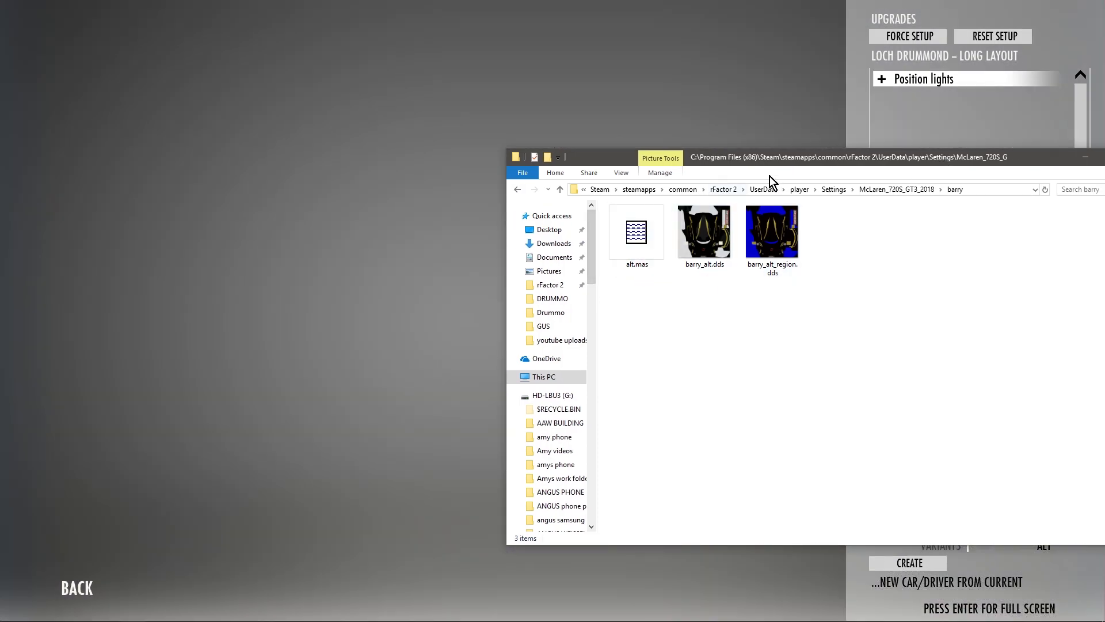
left_click_drag(834, 157, 1104, 167)
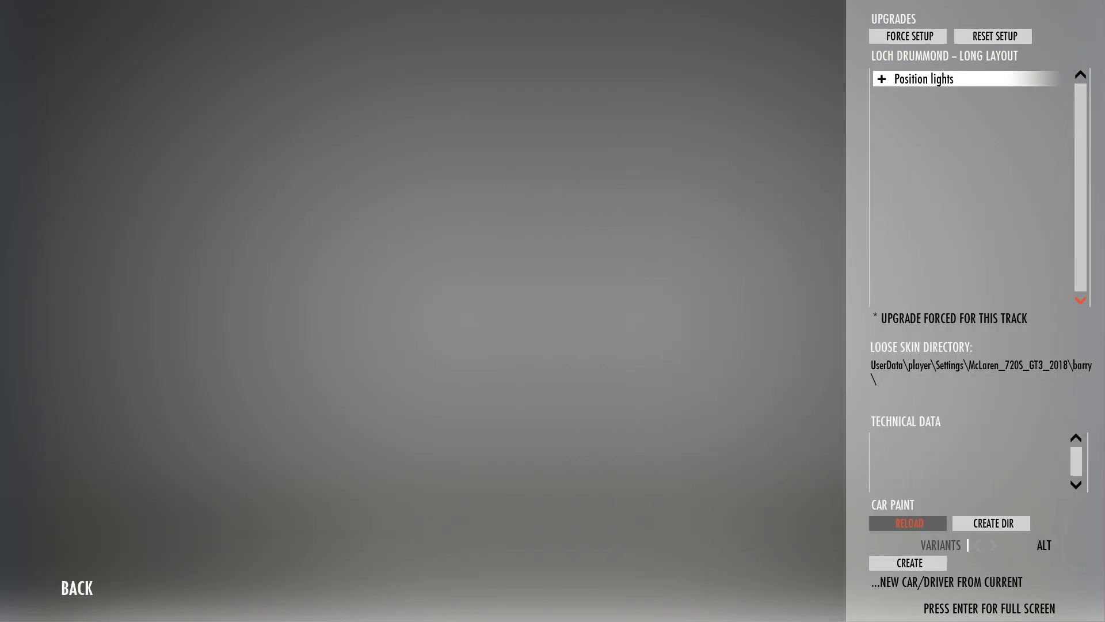
left_click(994, 545)
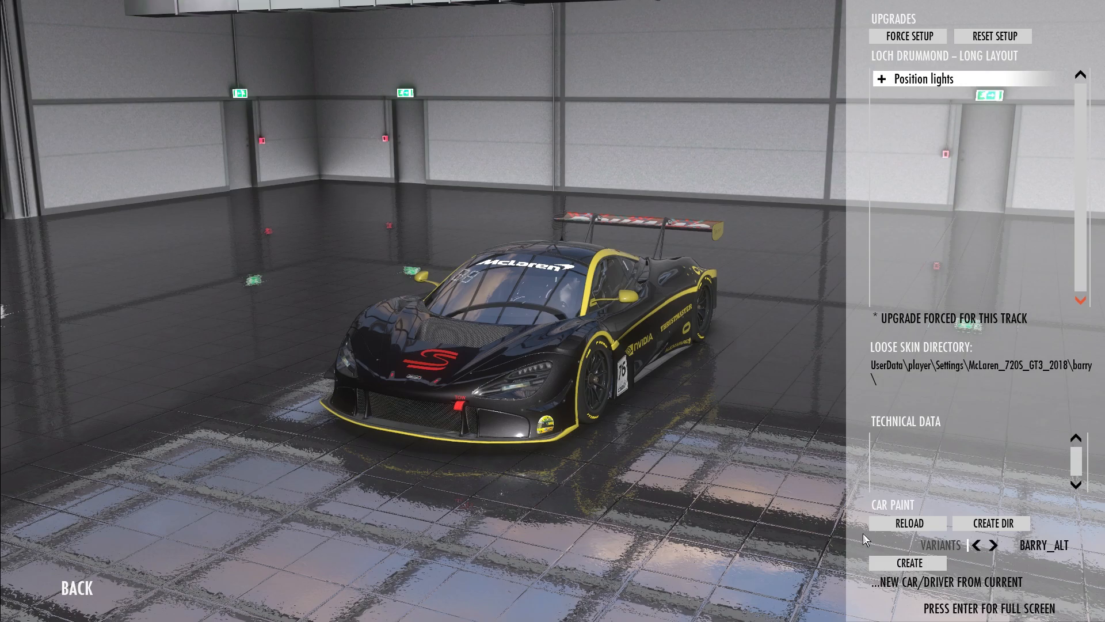
Show the car side-on in full screen and open the bookmarked rFactor2 car paint editor in Firefox
left_click_drag(628, 419, 412, 416)
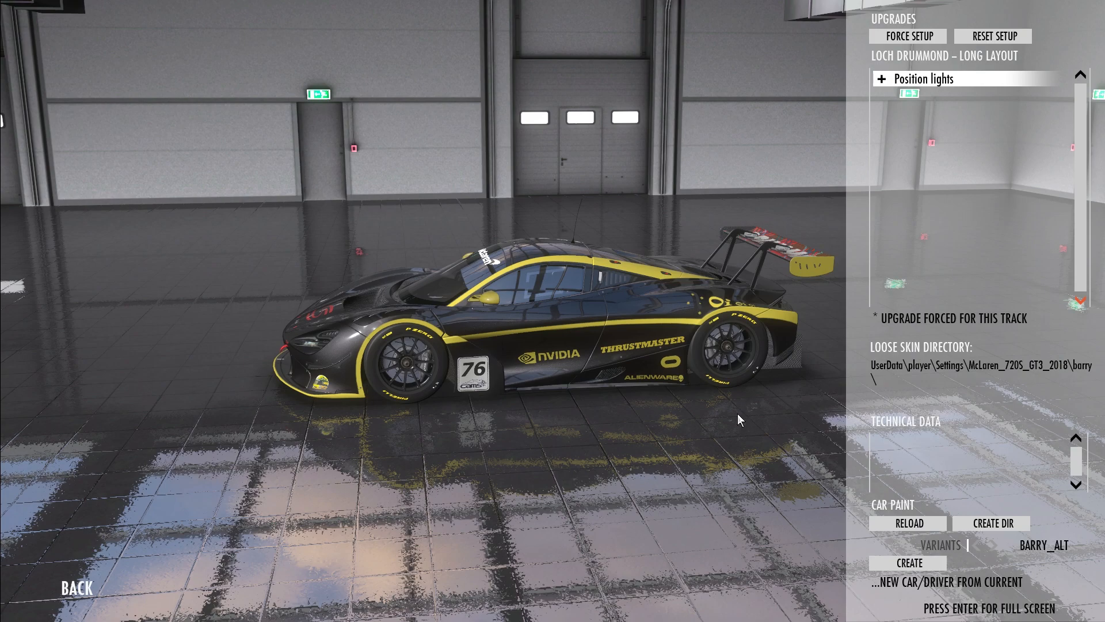
key("Return")
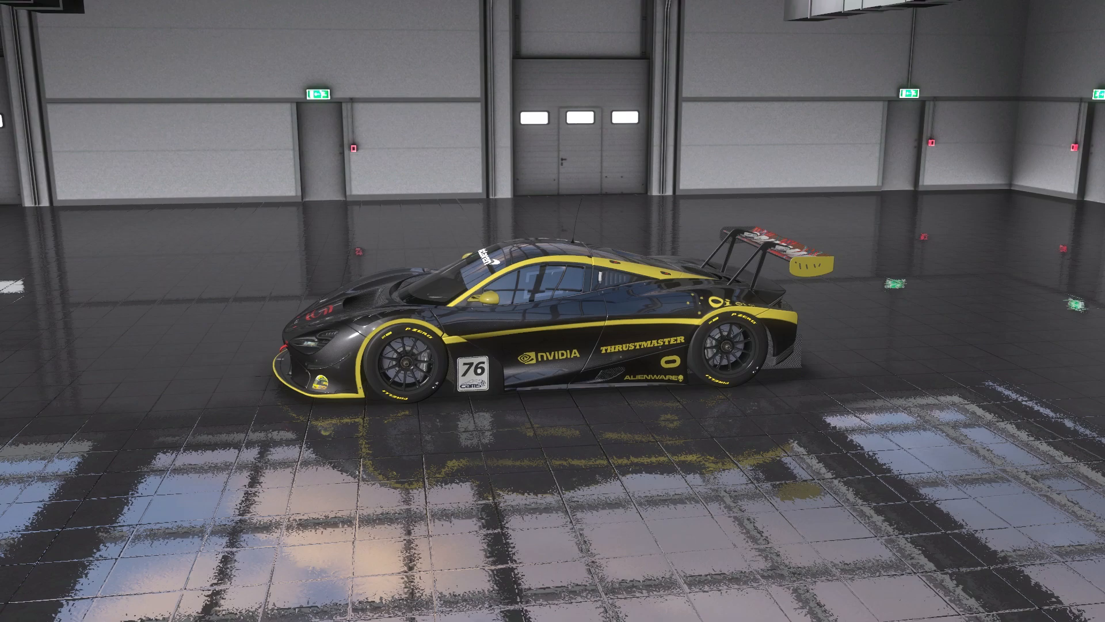
left_click_drag(0, 135, 605, 49)
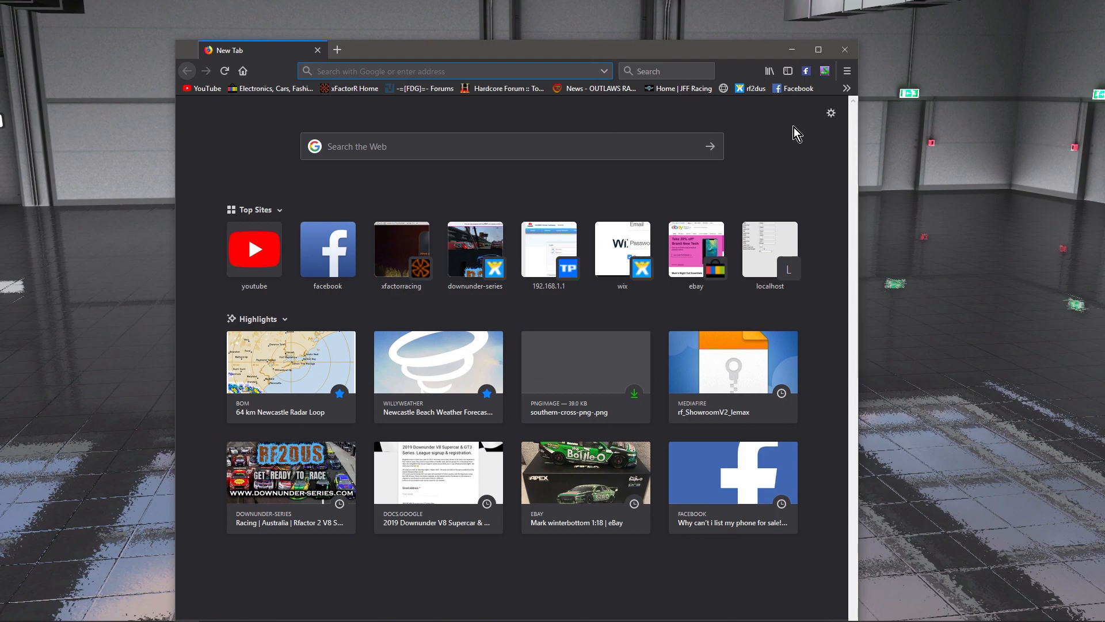
left_click(770, 71)
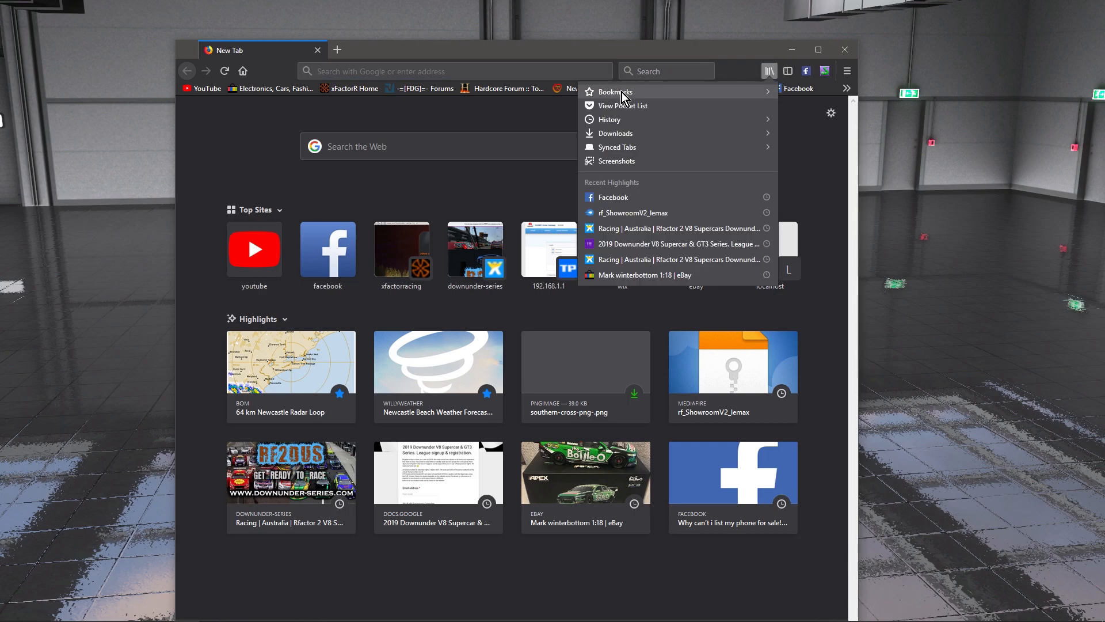
left_click(623, 93)
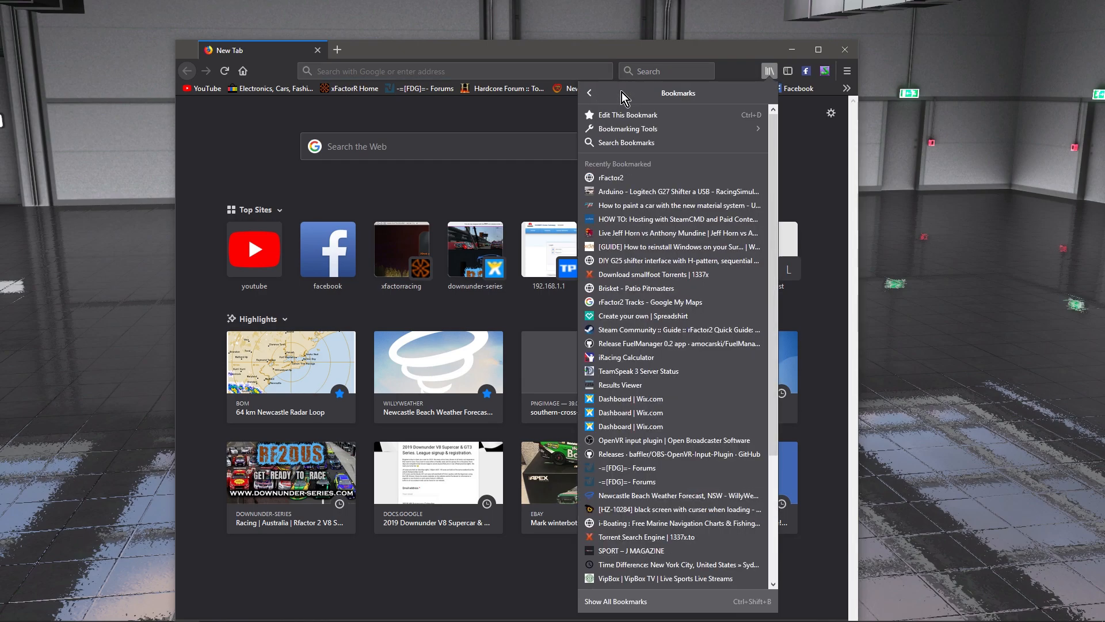
left_click(610, 178)
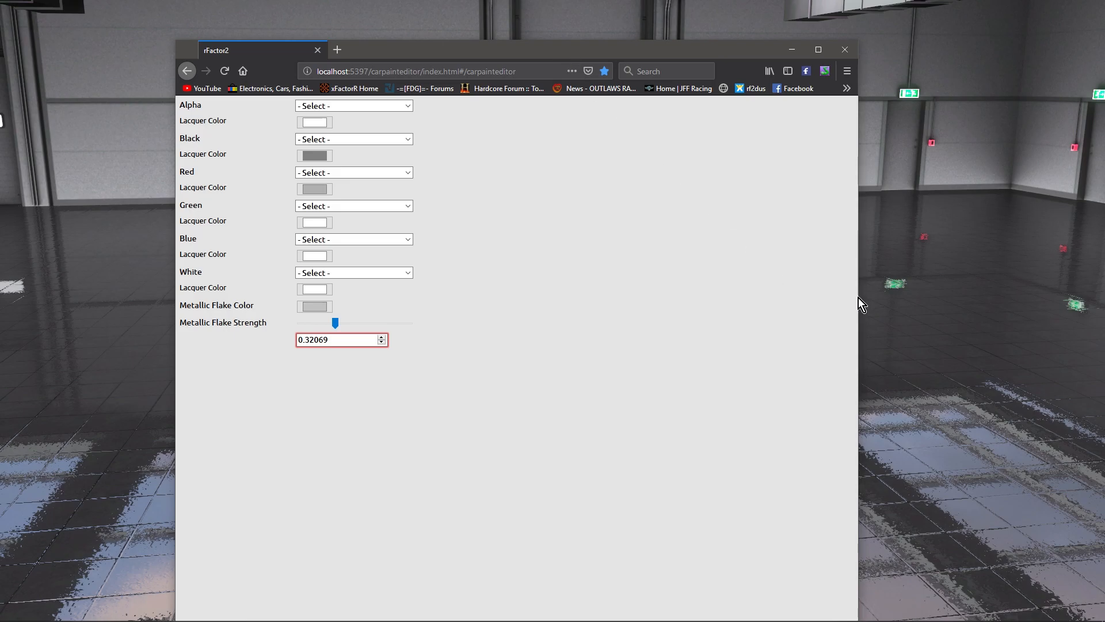
Narrow the browser window and place it beside the car, and set the Black region's material to Car Paint
left_click_drag(857, 306, 439, 296)
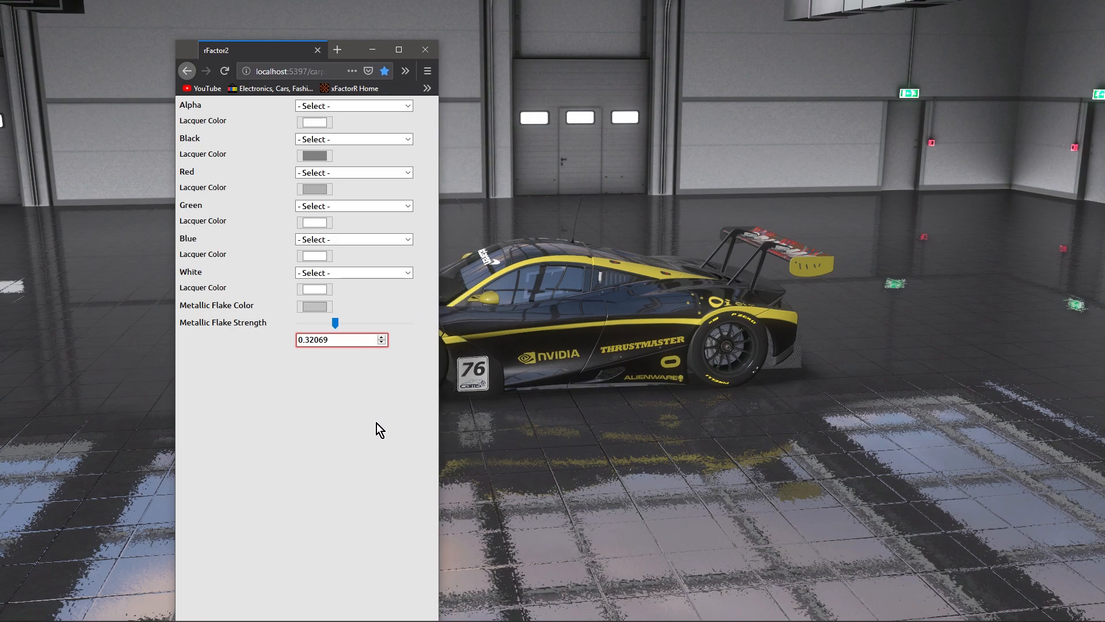
left_click_drag(350, 54, 178, 16)
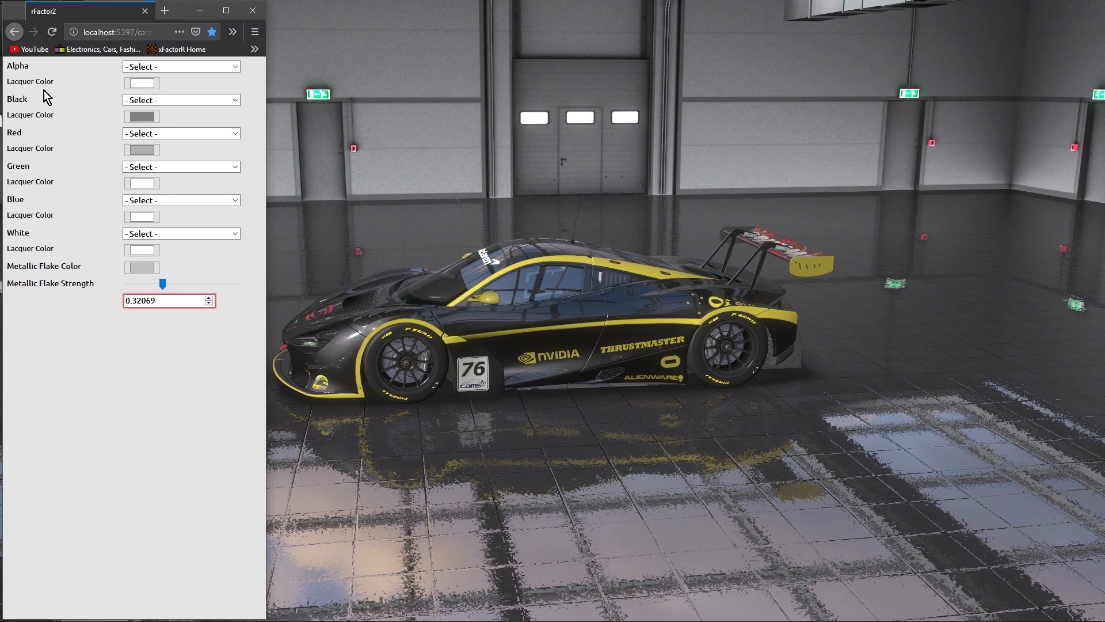
left_click(235, 100)
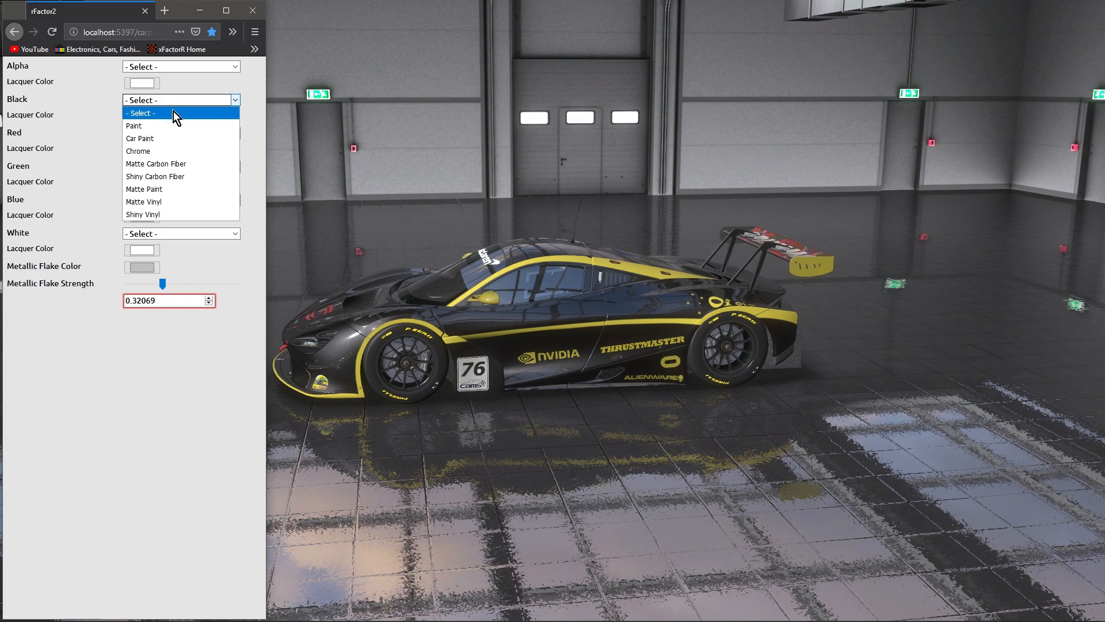
left_click(140, 139)
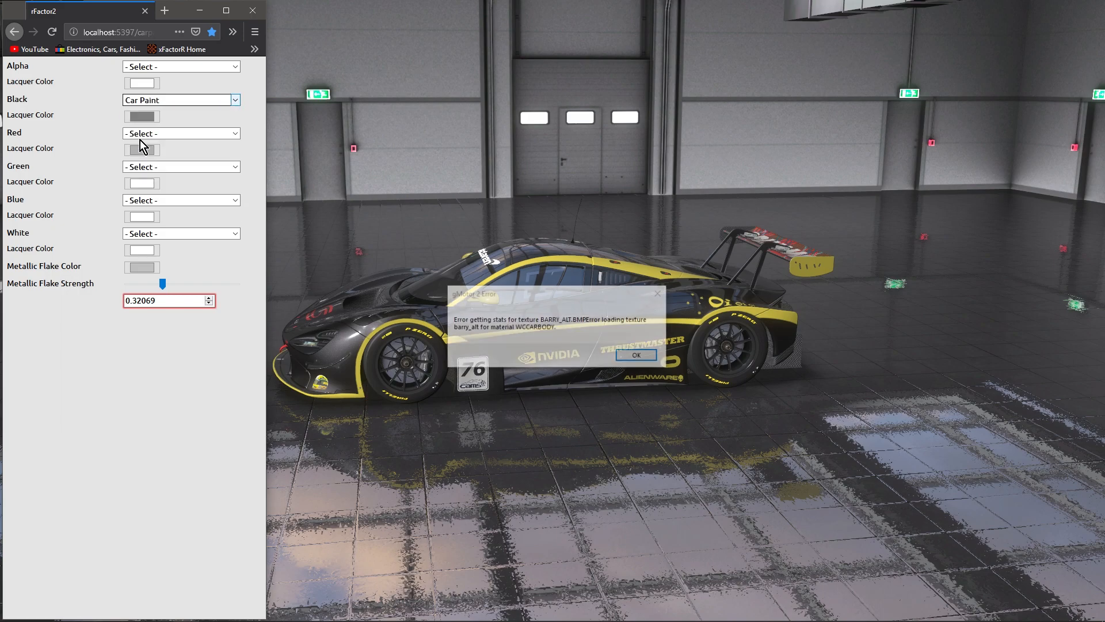
Dismiss the texture error dialogs and reload the car paint in the showroom
left_click(651, 357)
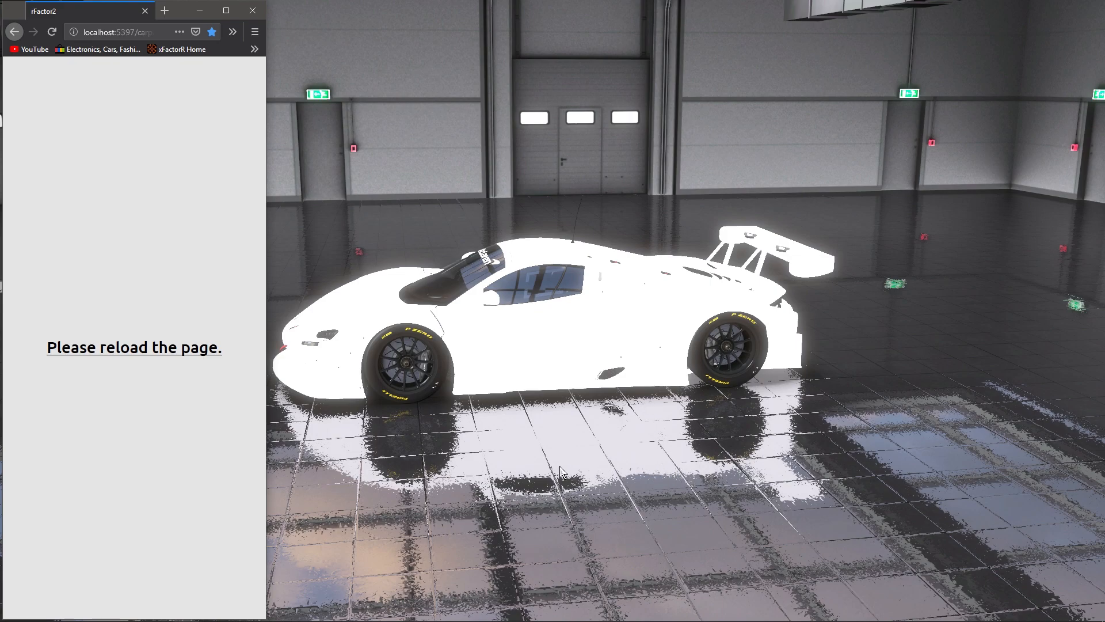
left_click(522, 451)
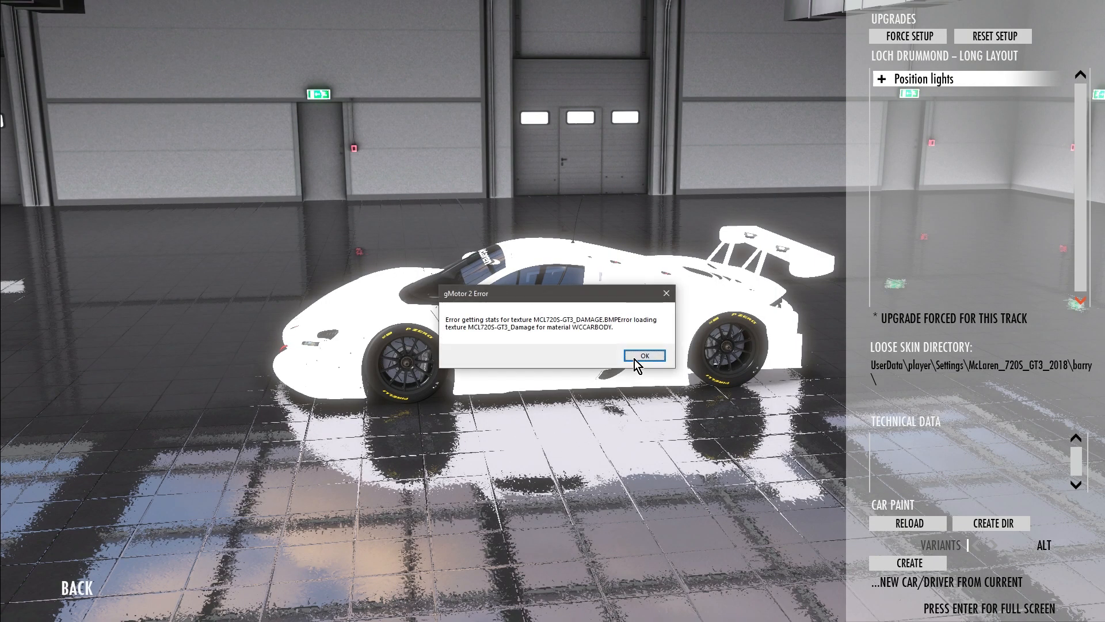
left_click(644, 358)
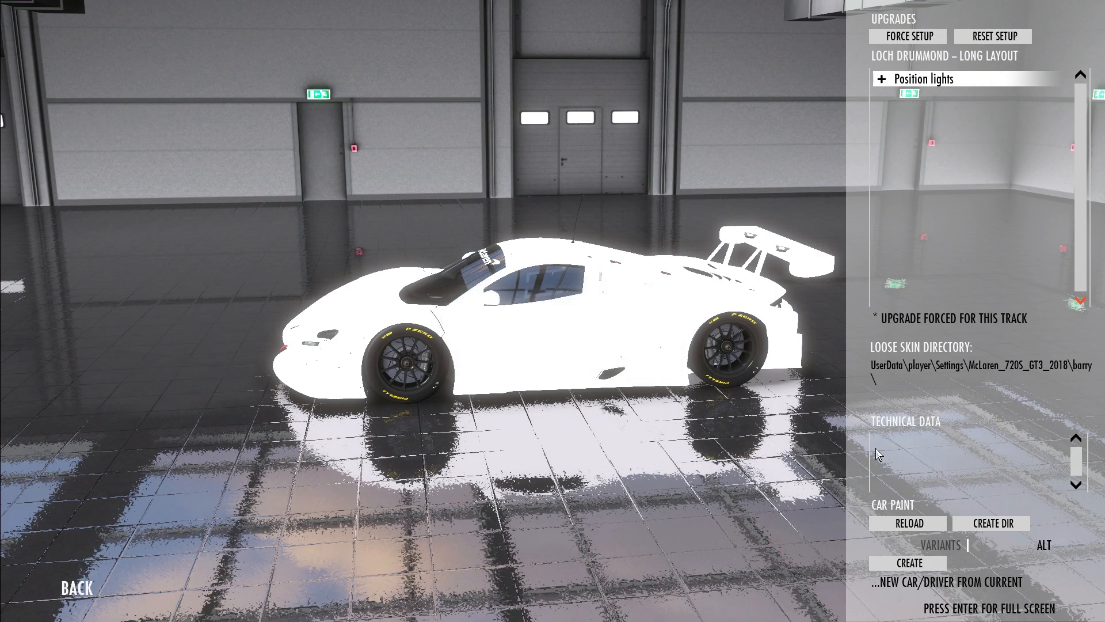
left_click(910, 523)
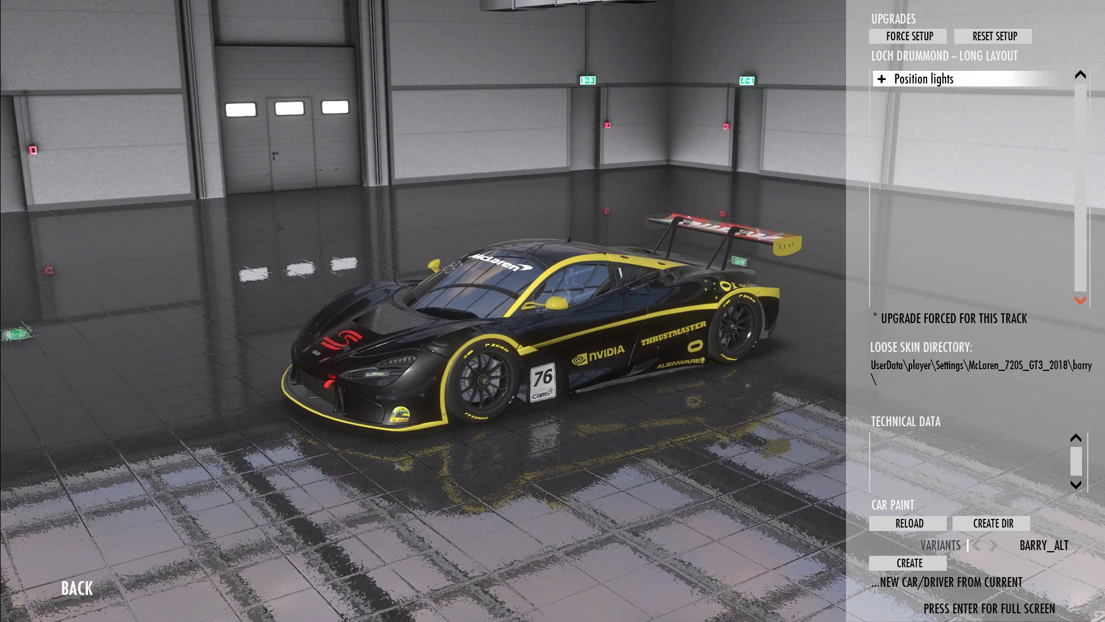
Open the loose skin directory, delete barry_alt.json and alt.mas from the barry folder, and move the folder window out of the way
left_click(979, 365)
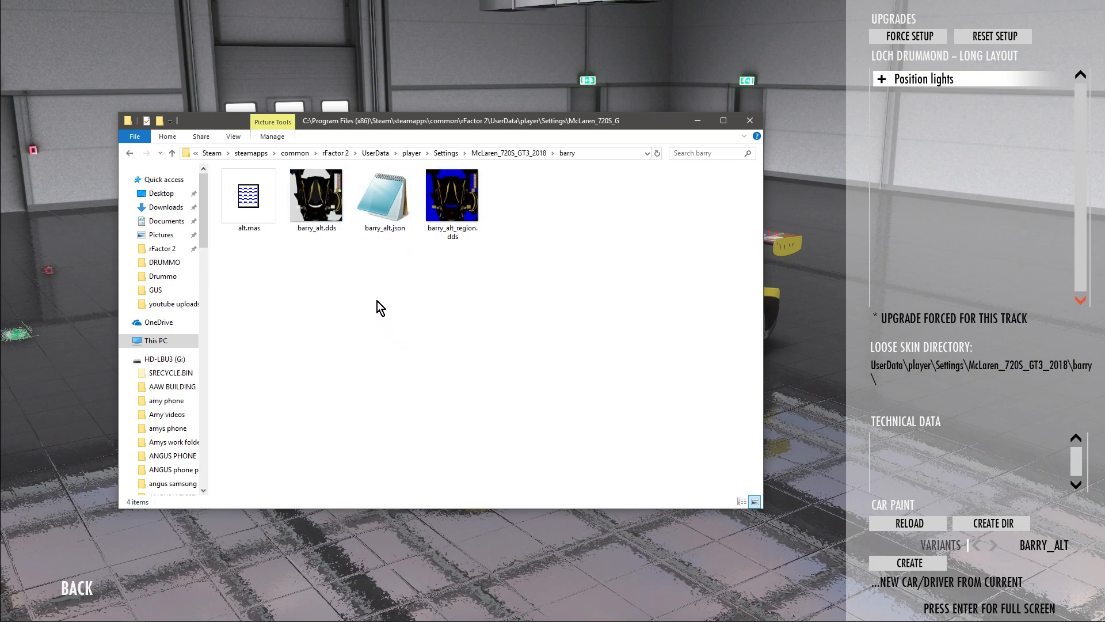
left_click(389, 208)
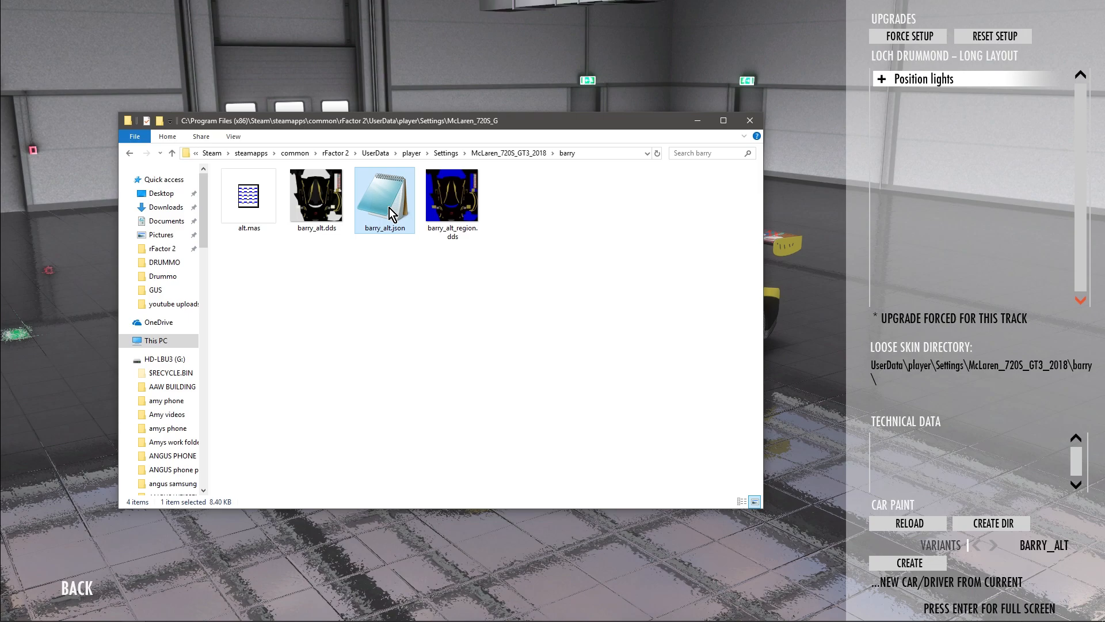
key("Delete")
left_click(250, 202)
key("Delete")
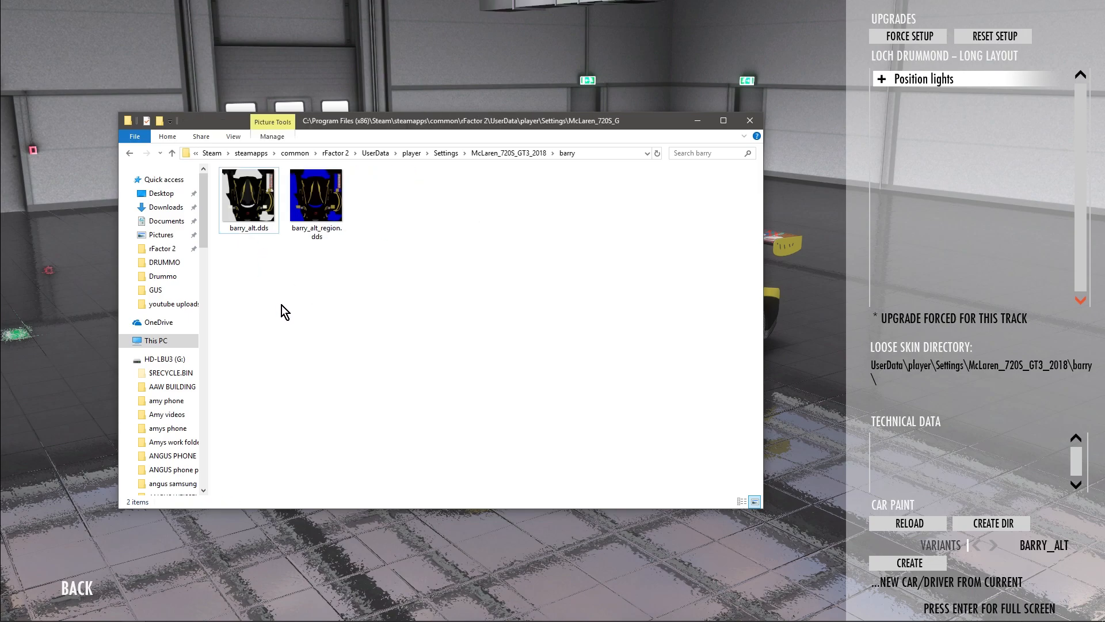
mouse_move(432, 124)
left_mouse_down()
mouse_move(463, 194)
mouse_move(1104, 196)
left_mouse_up()
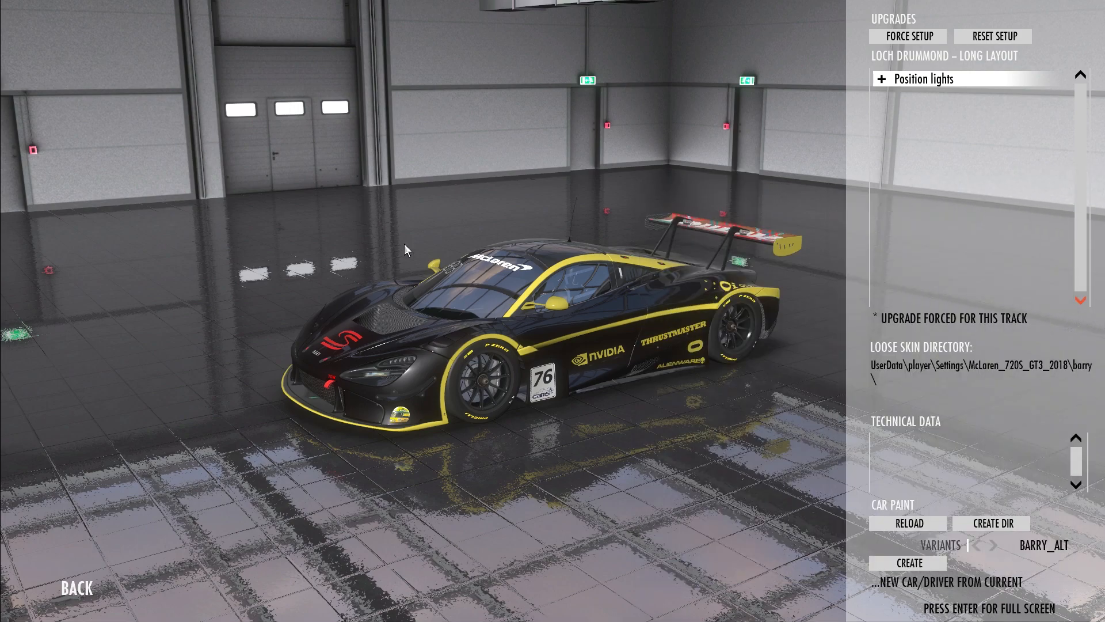
Try the Chrome material on the Black region and inspect the car's side up close in full screen
key("alt+Tab")
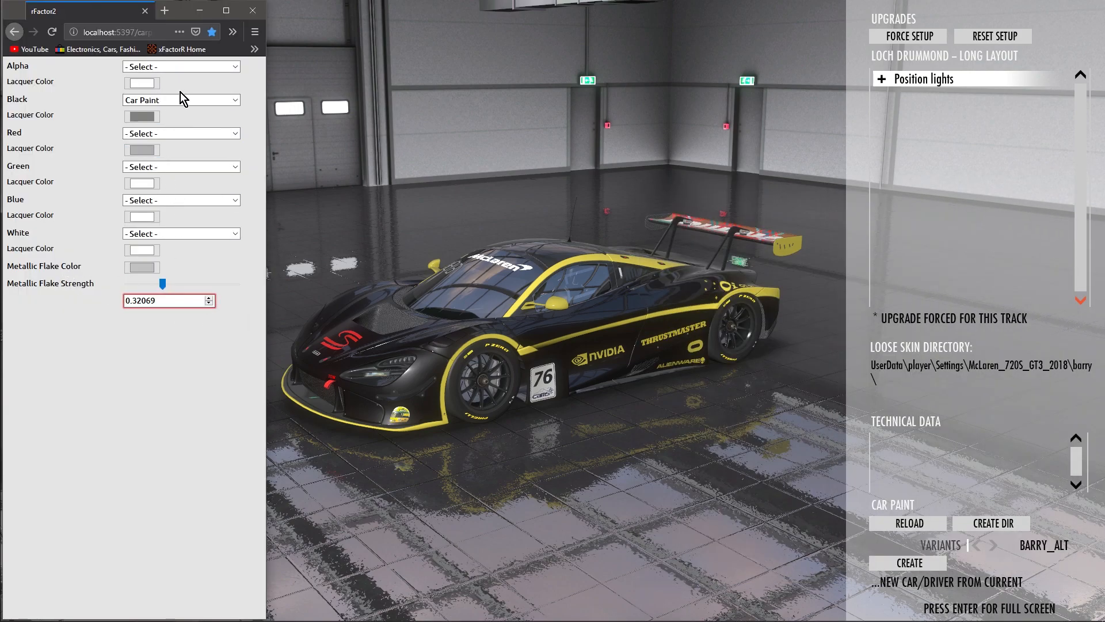
left_click(236, 100)
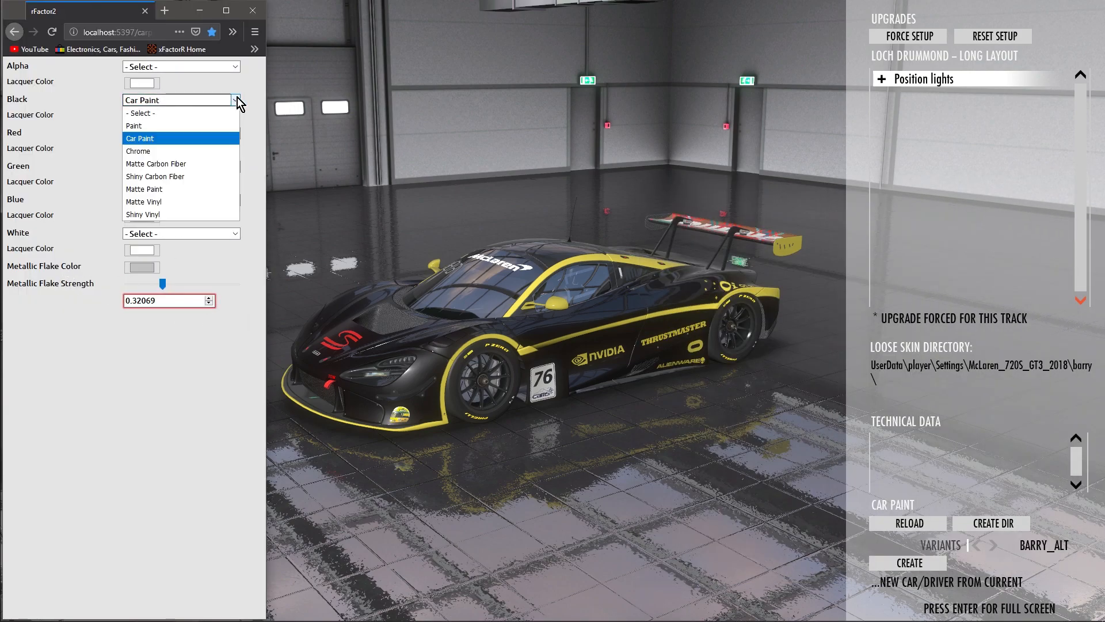
left_click(143, 152)
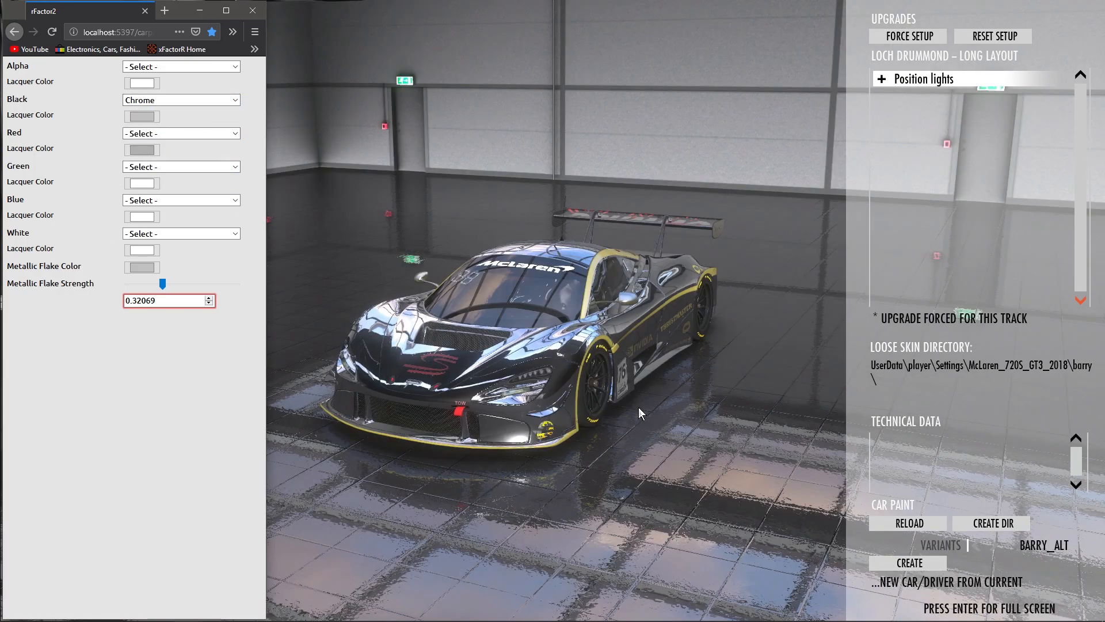
left_click(679, 402)
left_click_drag(689, 389, 696, 393)
key("Return")
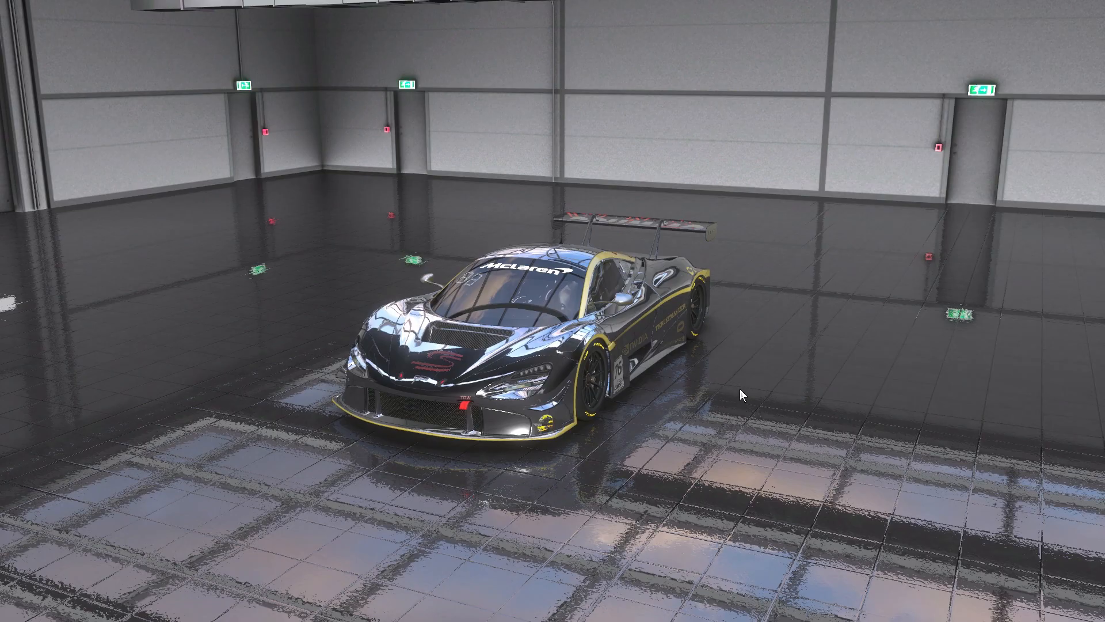
left_click_drag(796, 382, 632, 444)
scroll(609, 475, "up", 5)
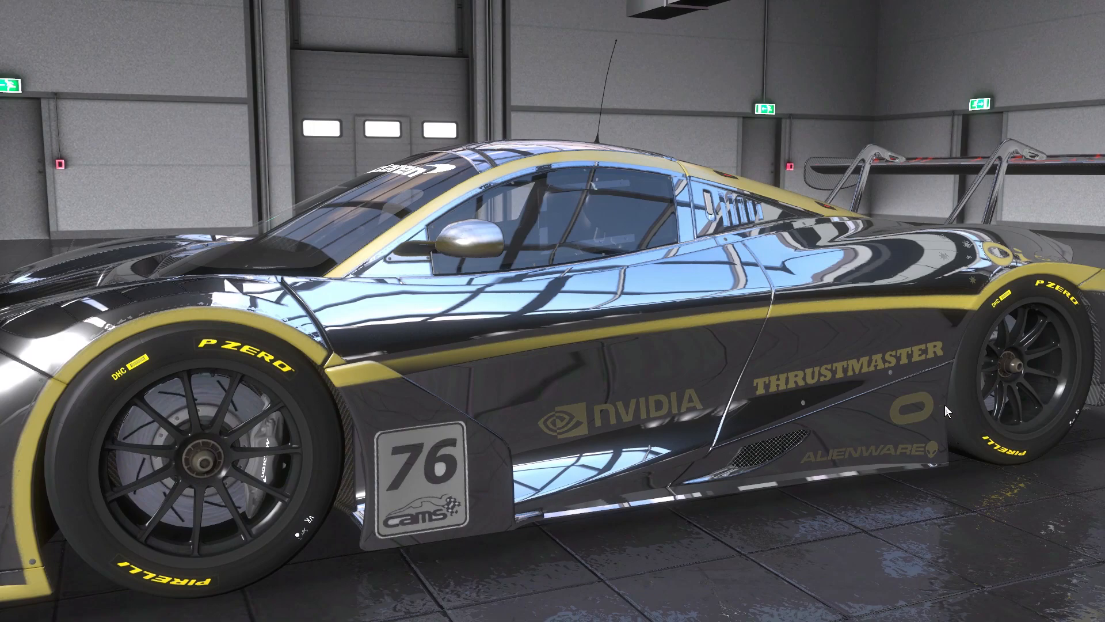
Return to the car paint editor and set the Black region's material to Car Paint
key("alt+Tab")
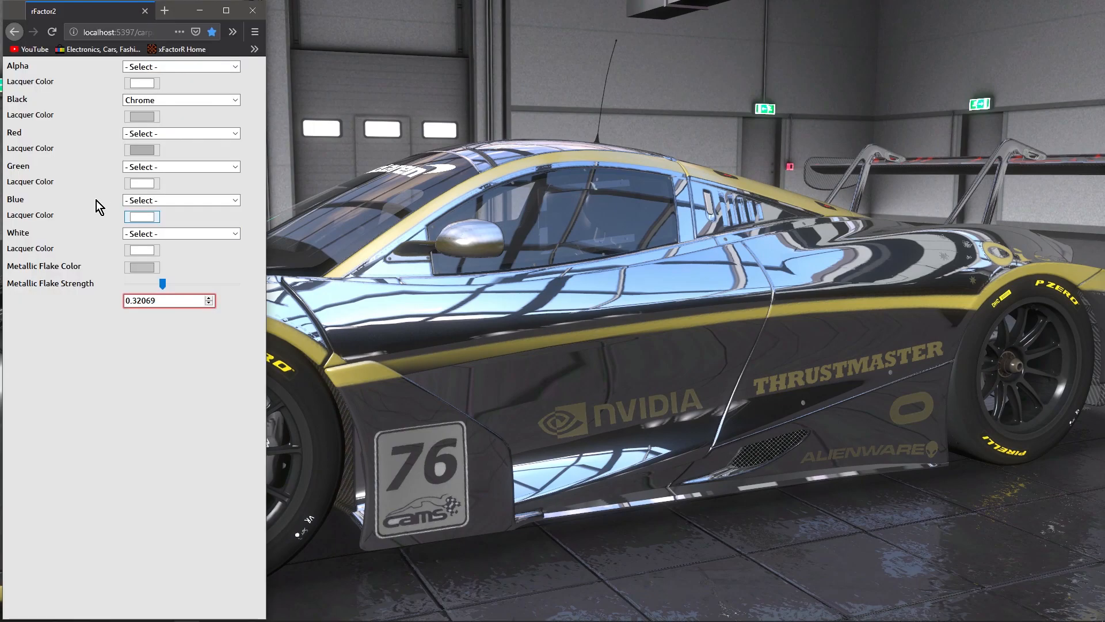
left_click(235, 100)
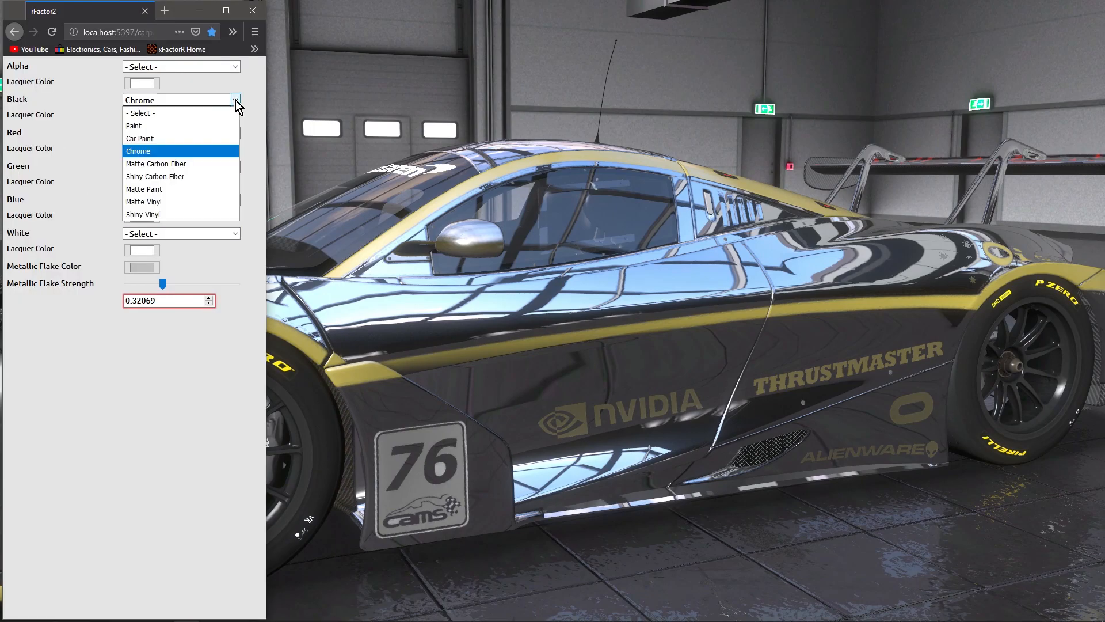
left_click(141, 138)
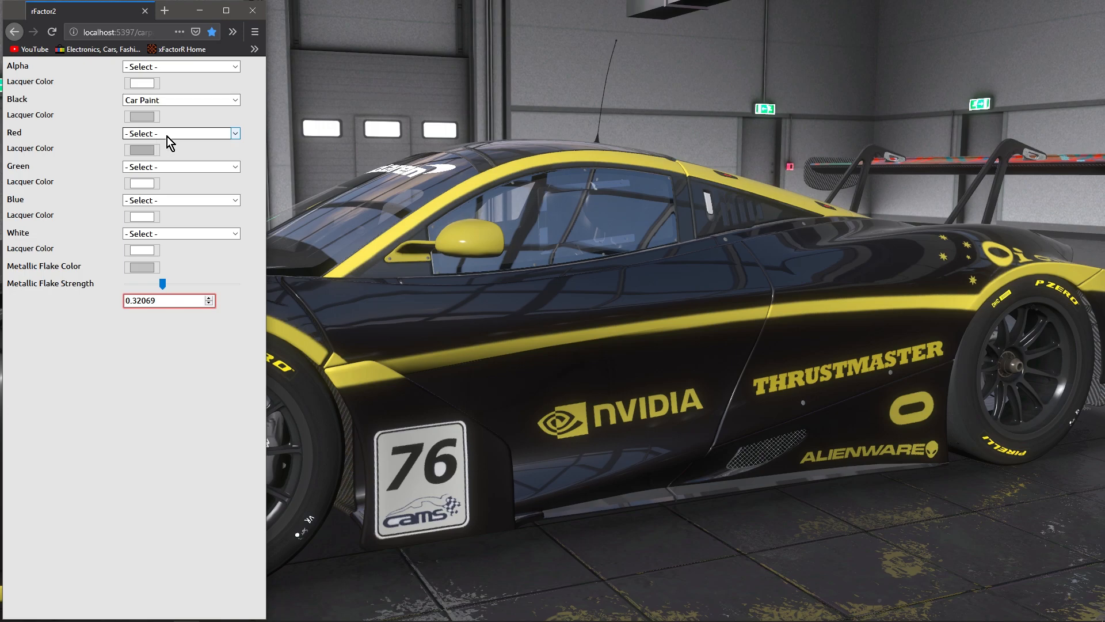
Try blue and dark green as the Black region's lacquer color, and settle on black
key("Tab")
left_click(143, 116)
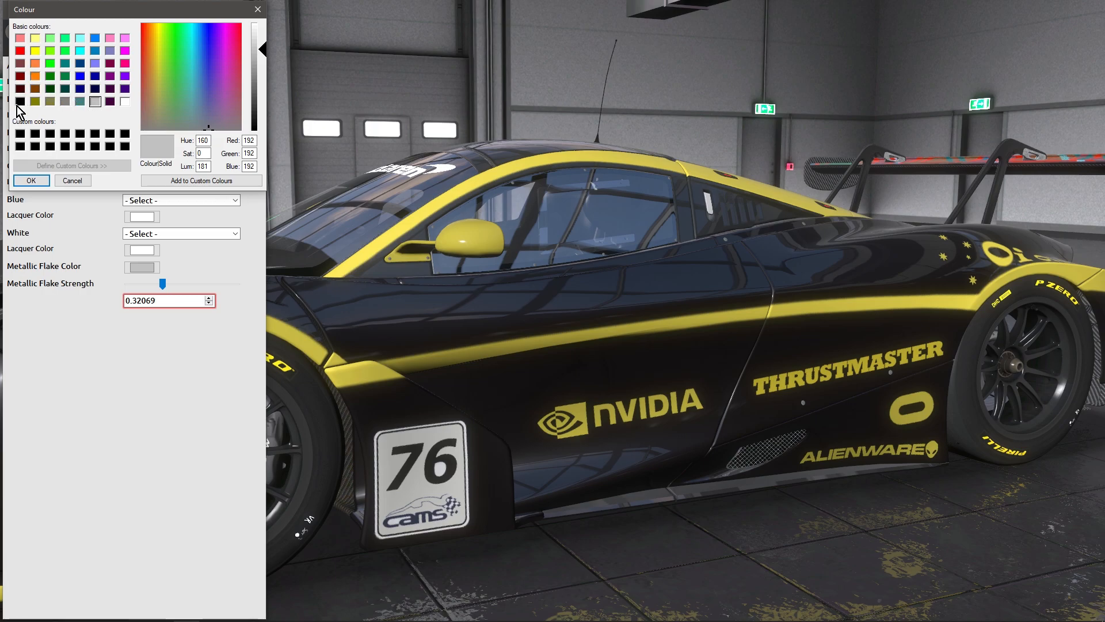
left_click(81, 76)
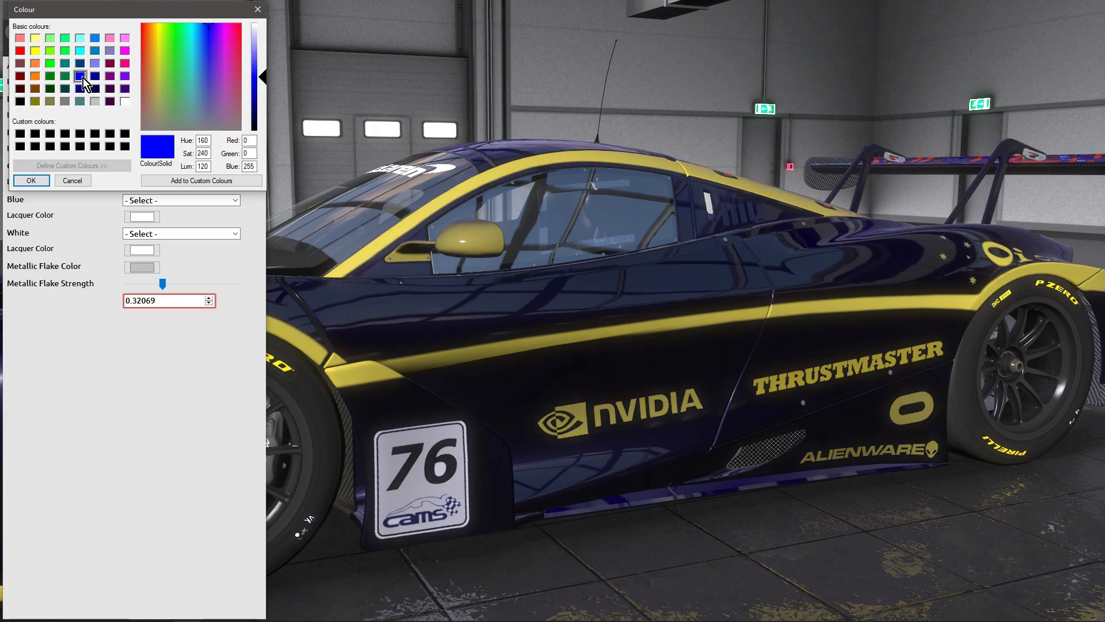
left_click(50, 91)
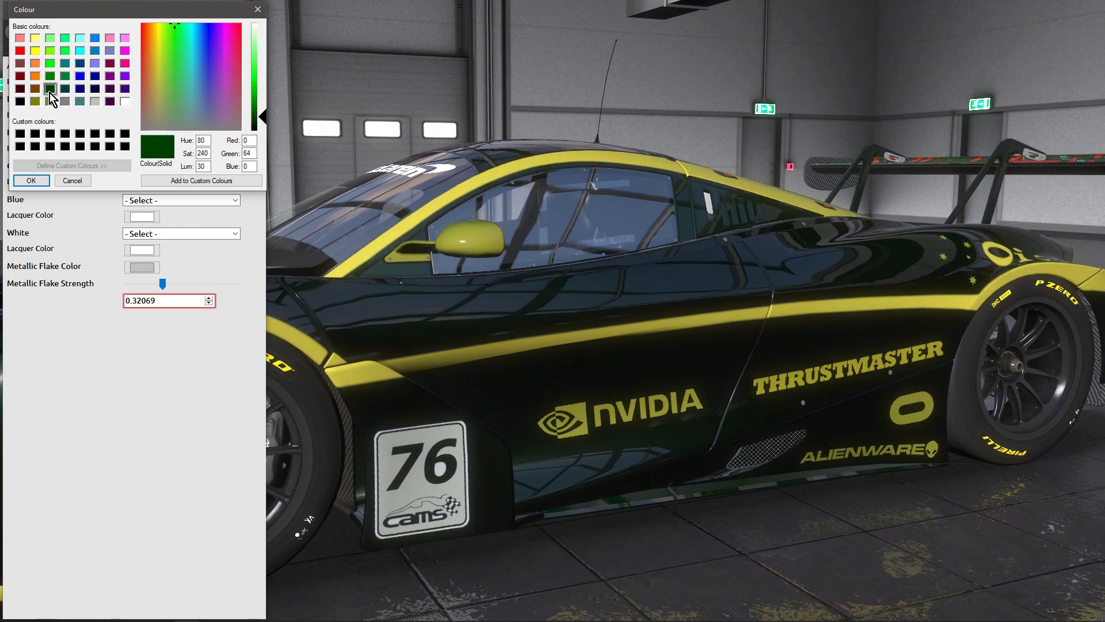
left_click(20, 102)
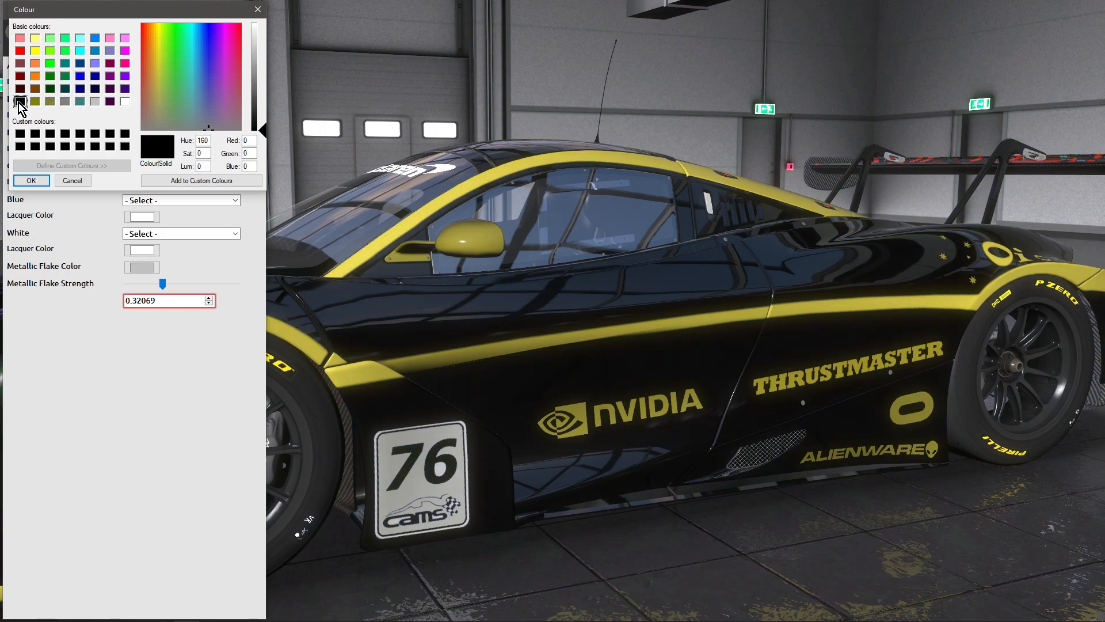
left_click(41, 185)
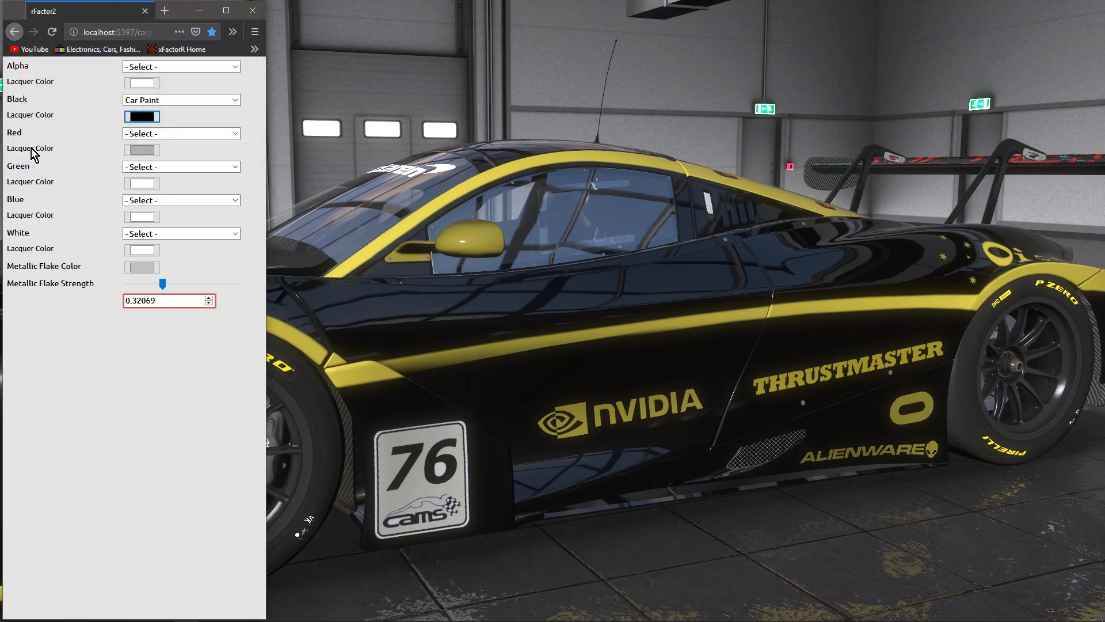
left_click(158, 384)
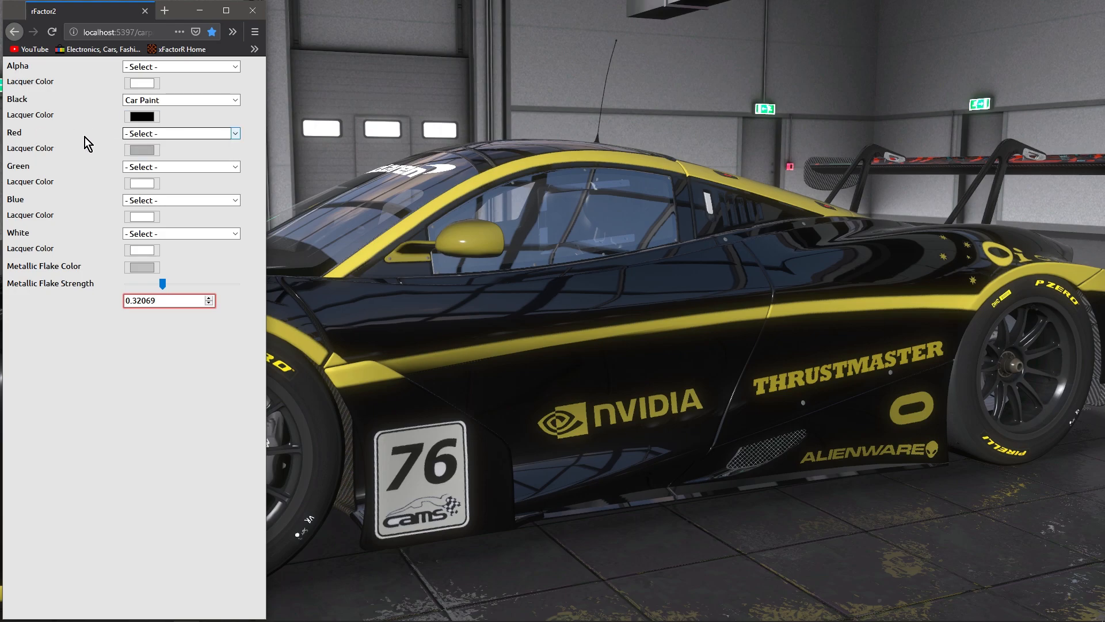
Try Shiny Vinyl and Chrome as the Red region's material and compare them on the car
left_click(237, 134)
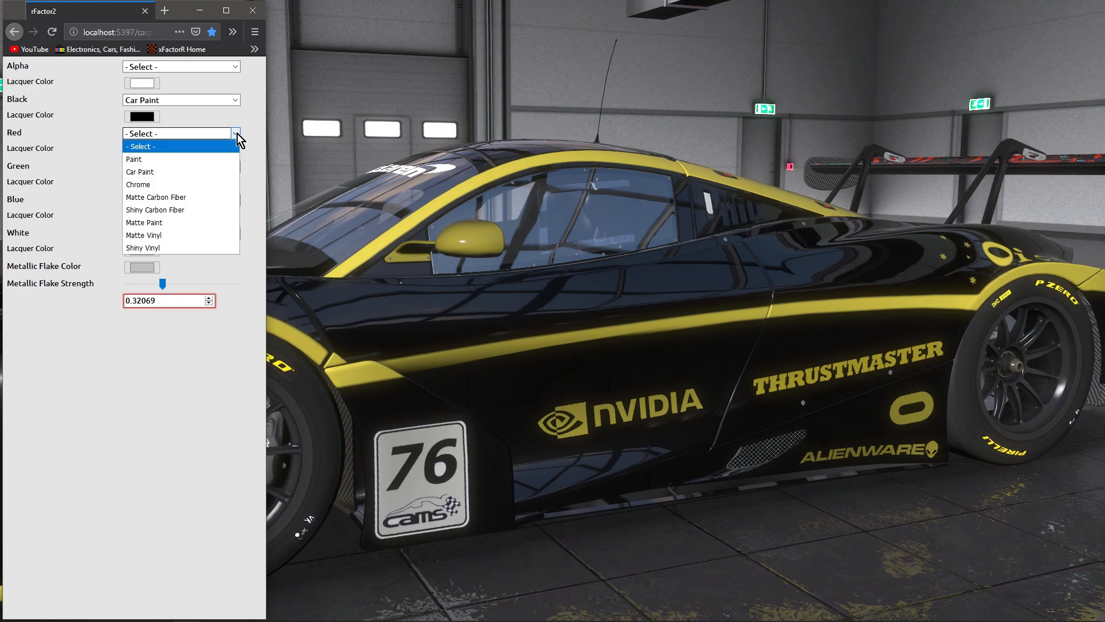
left_click(144, 247)
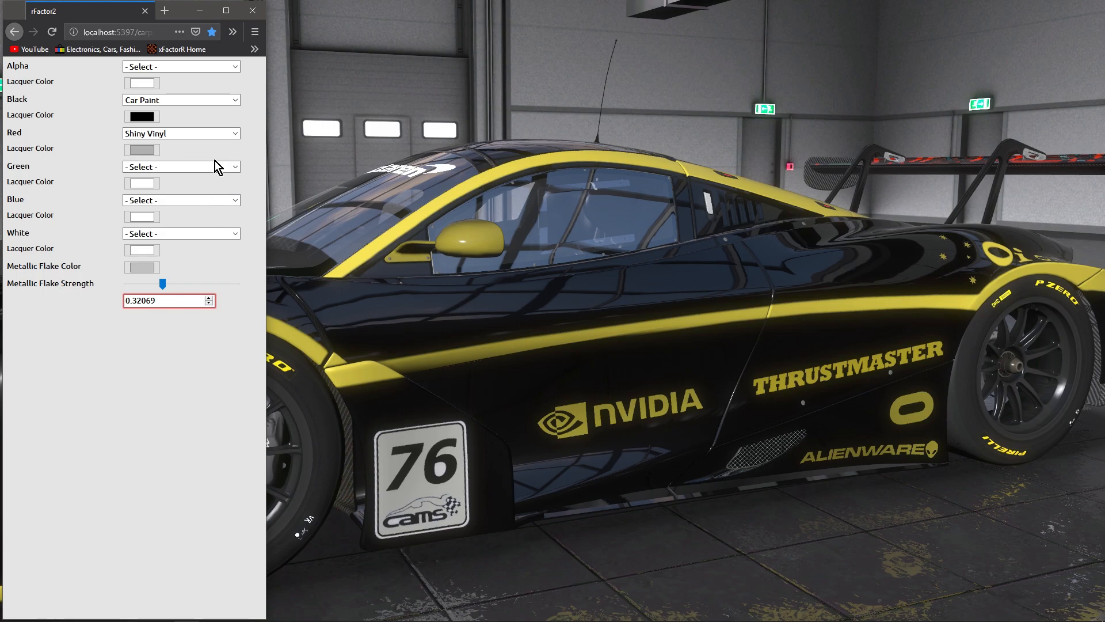
left_click(235, 134)
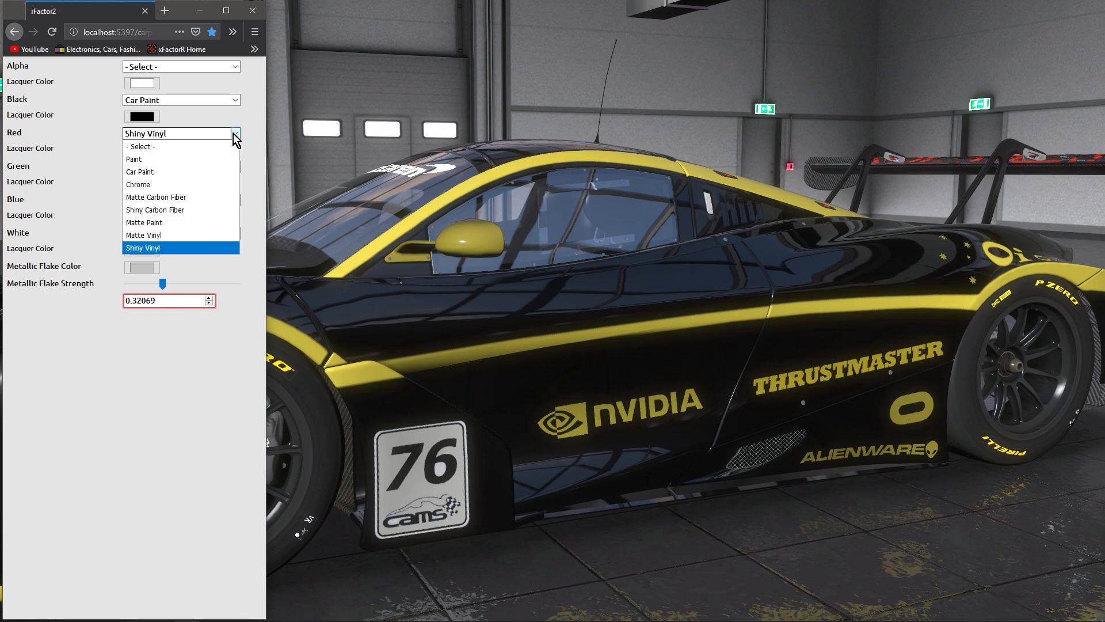
left_click(150, 185)
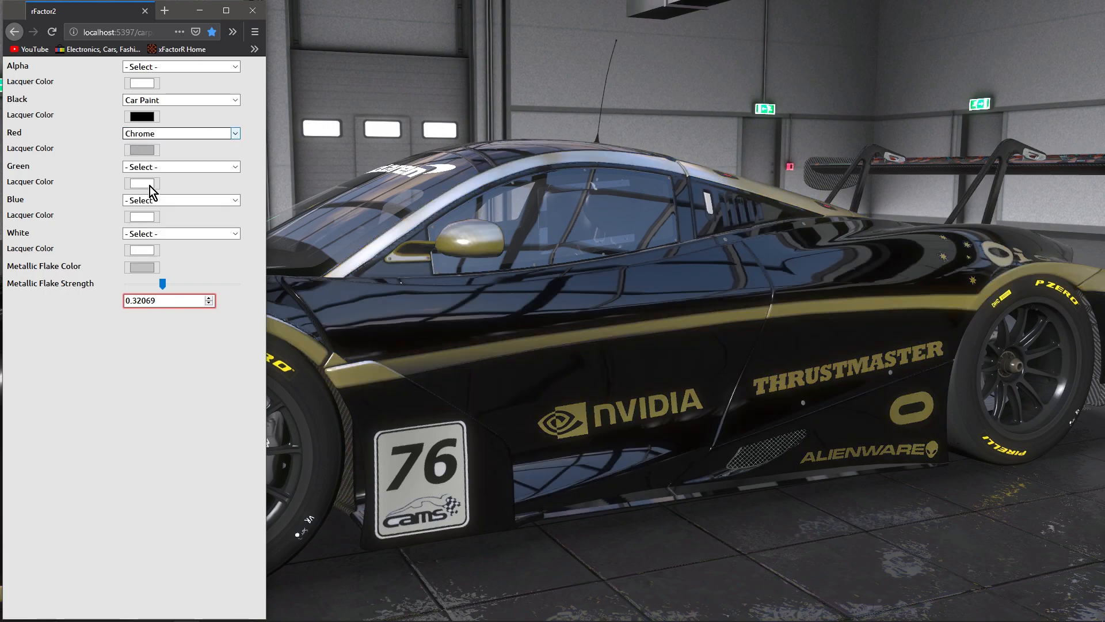
left_click(540, 244)
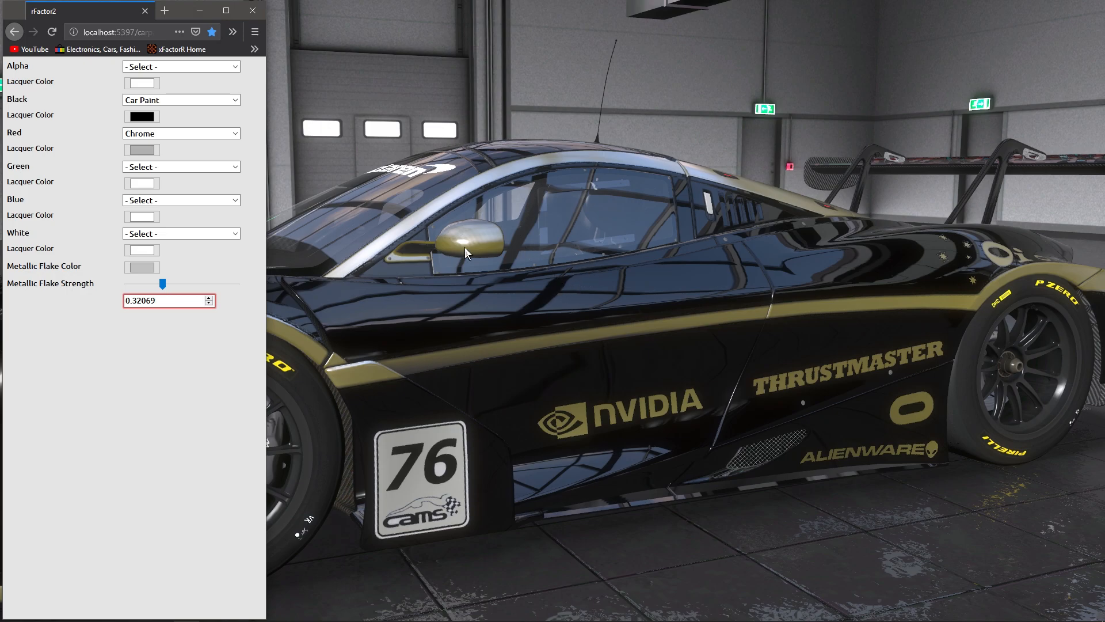
Set the Red region's lacquer color to light yellow after trying blue
left_click(143, 153)
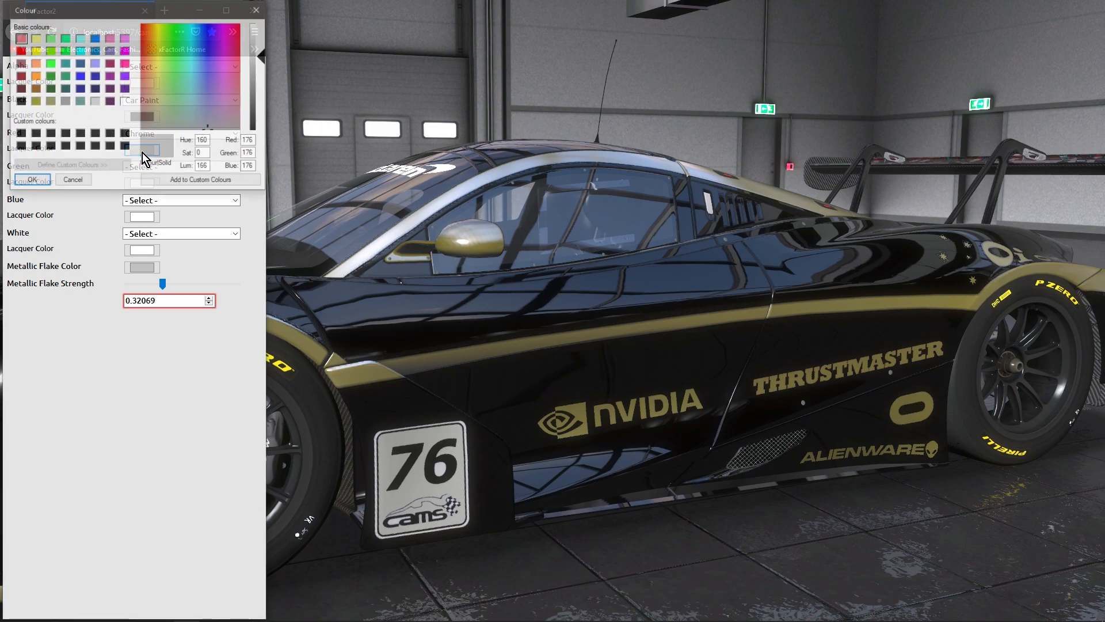
left_click(33, 39)
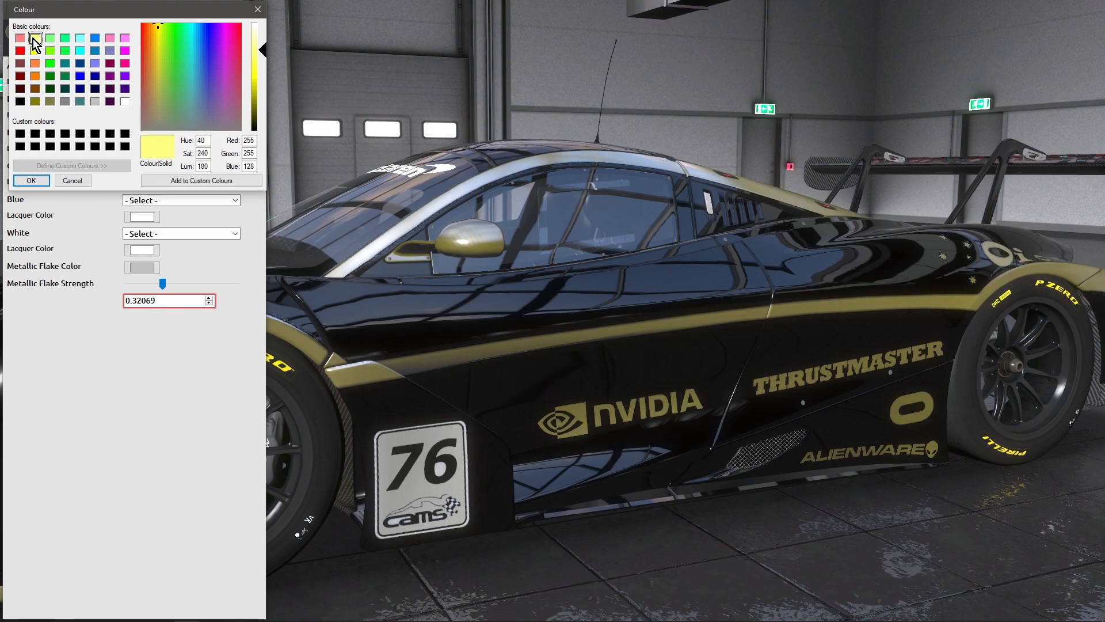
left_click(80, 77)
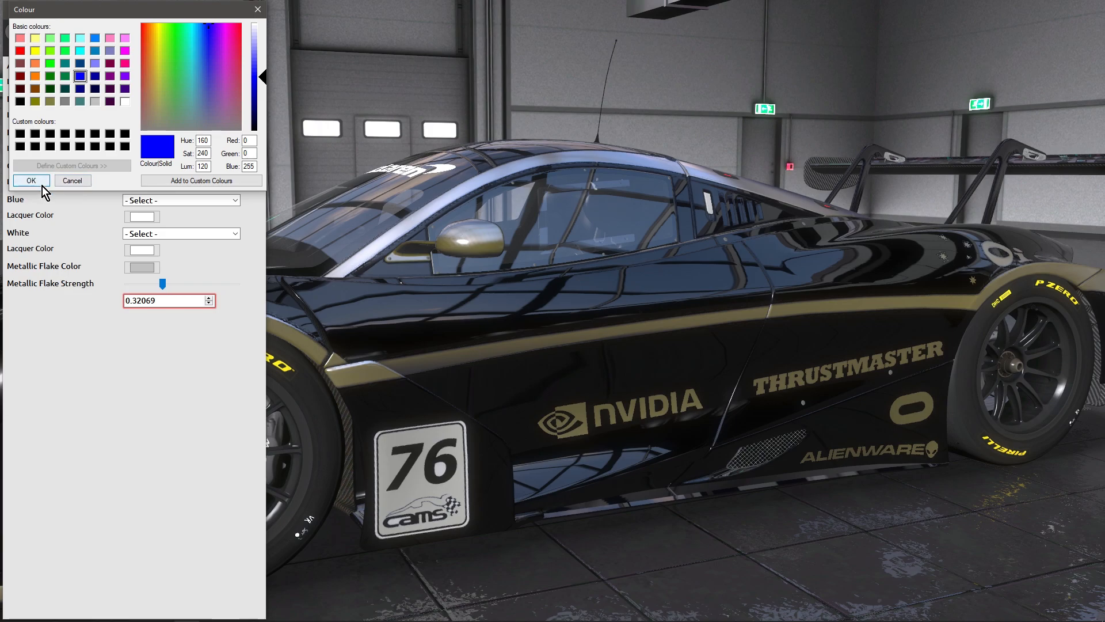
left_click(35, 39)
left_click(40, 182)
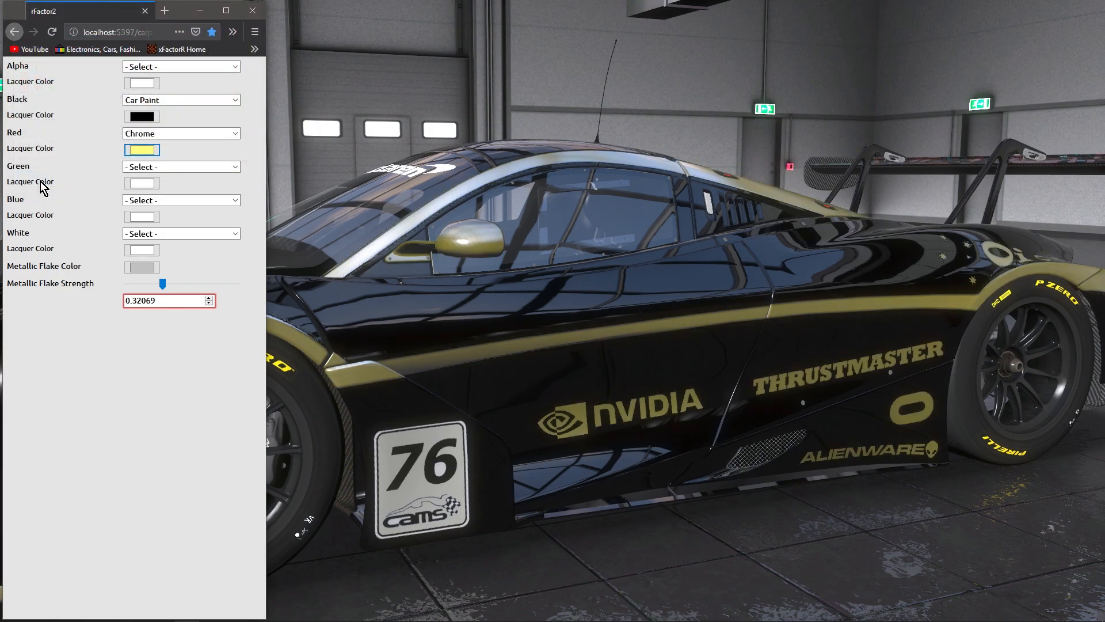
Set the Red region's material to Shiny Vinyl, view the car from its rear side, and return to the paint editor
left_click(237, 133)
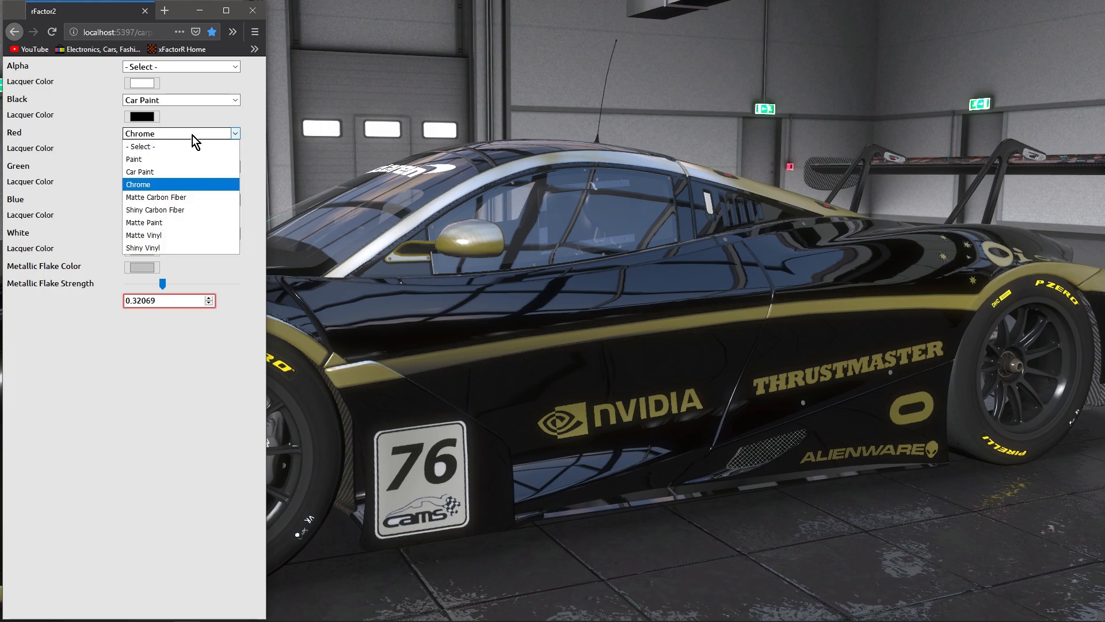
left_click(150, 250)
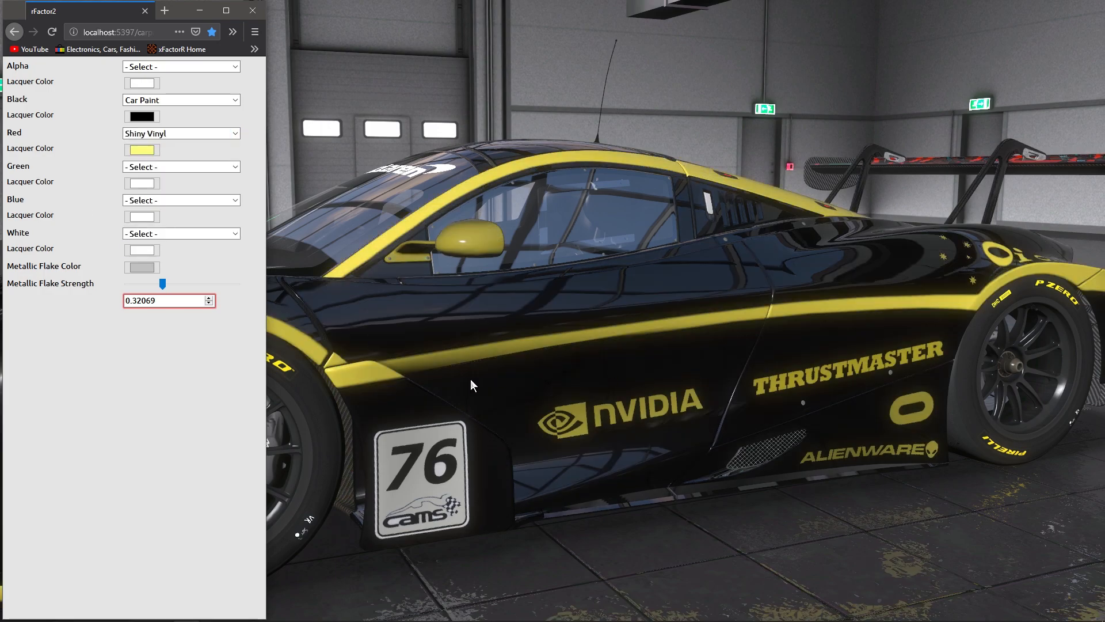
left_click(544, 366)
scroll(559, 348, "down", 3)
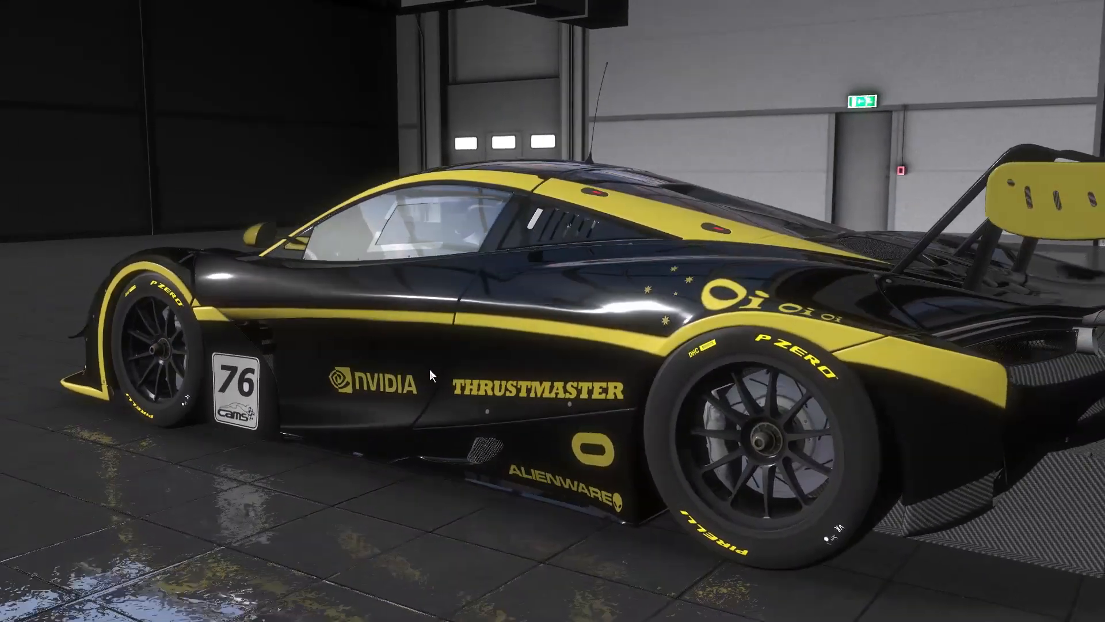
key("alt+Tab")
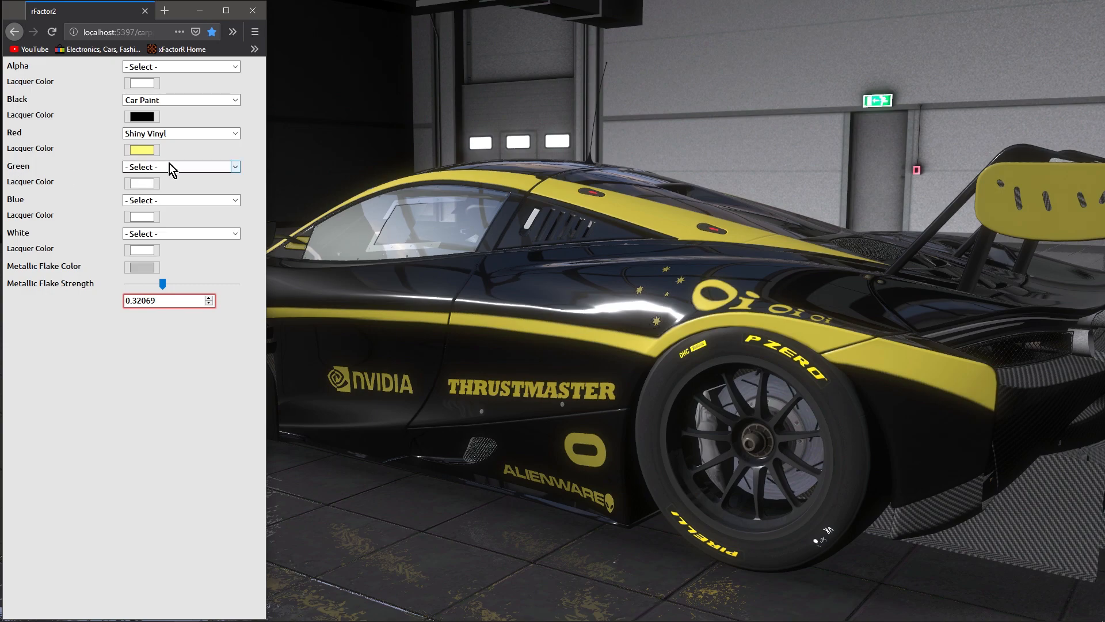
Set the Green region's material to Shiny Vinyl
left_click(236, 168)
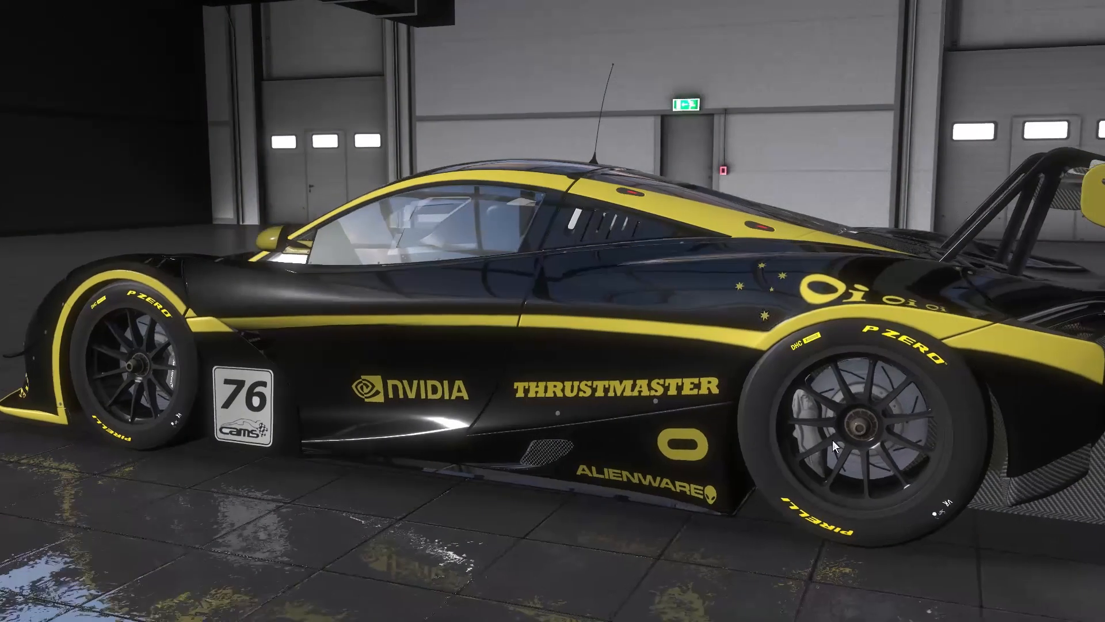
key("alt+Tab")
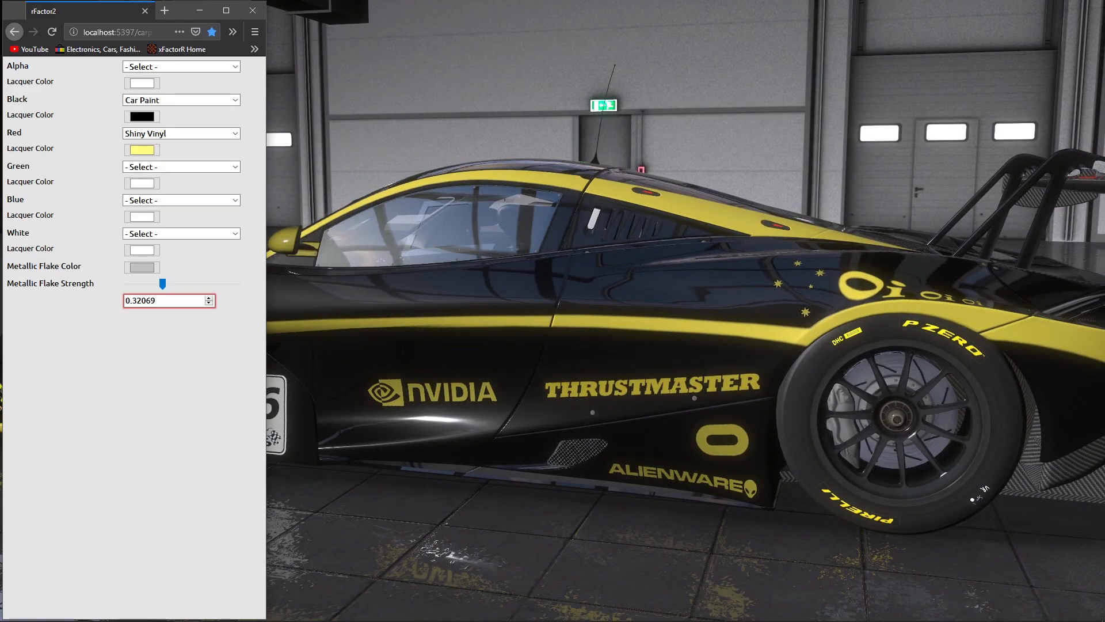
left_click(235, 167)
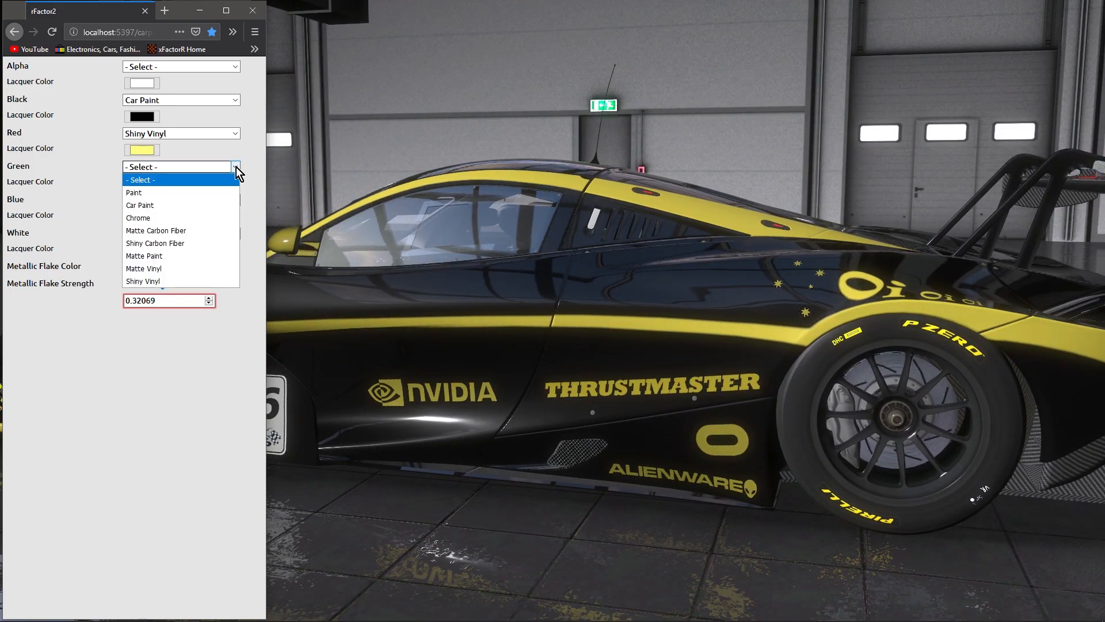
left_click(156, 282)
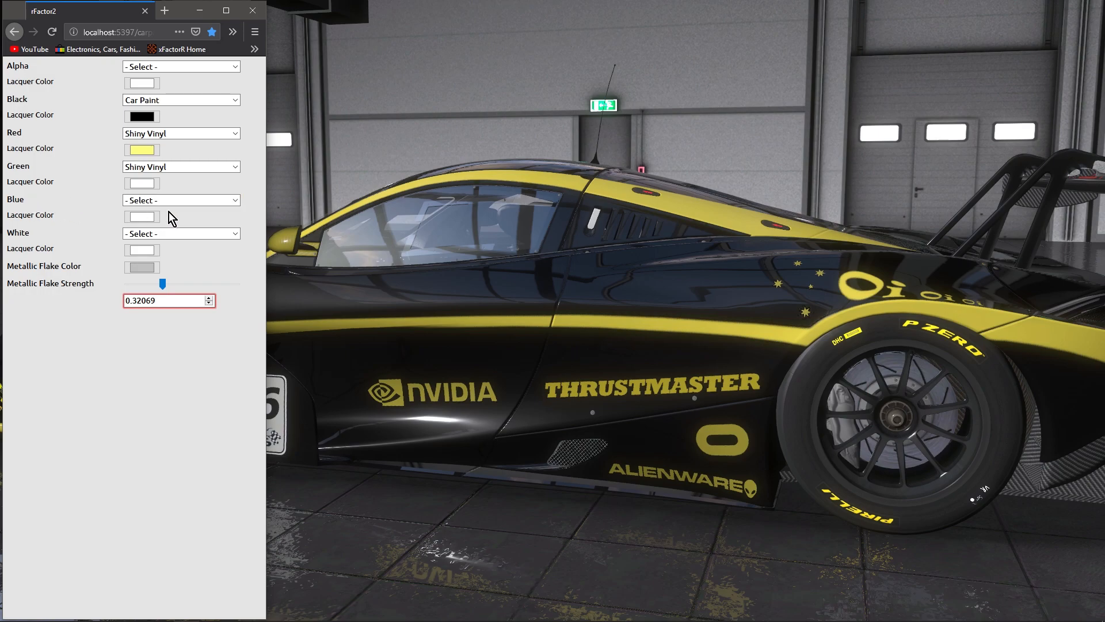
Try Shiny Carbon Fiber and Matte Carbon Fiber as the Blue region's material and compare them on the car's rear
left_click(238, 205)
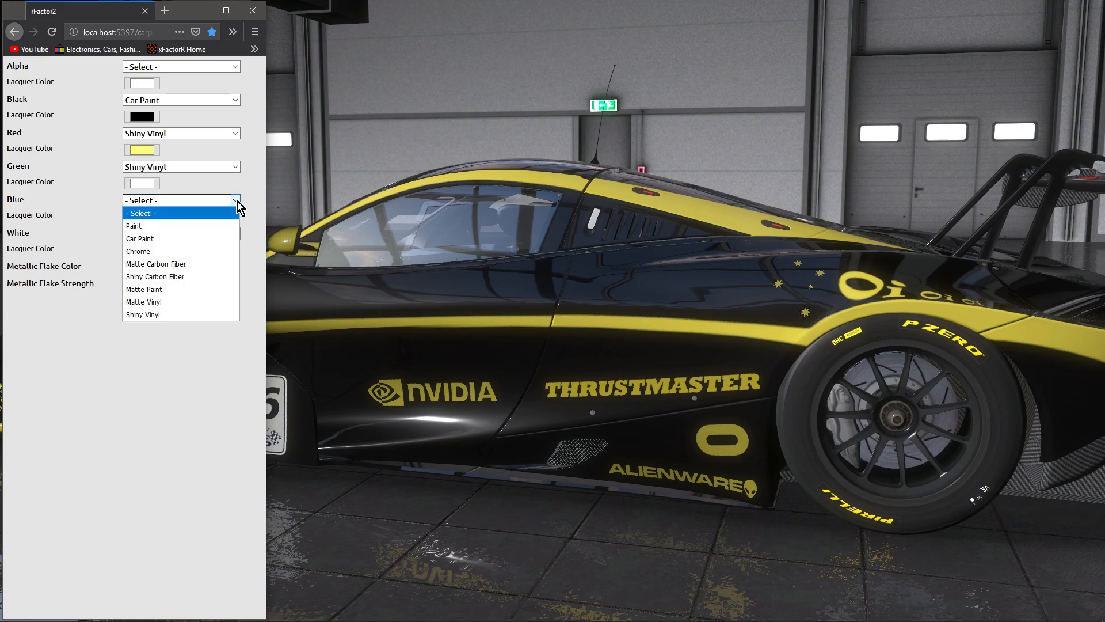
left_click(157, 278)
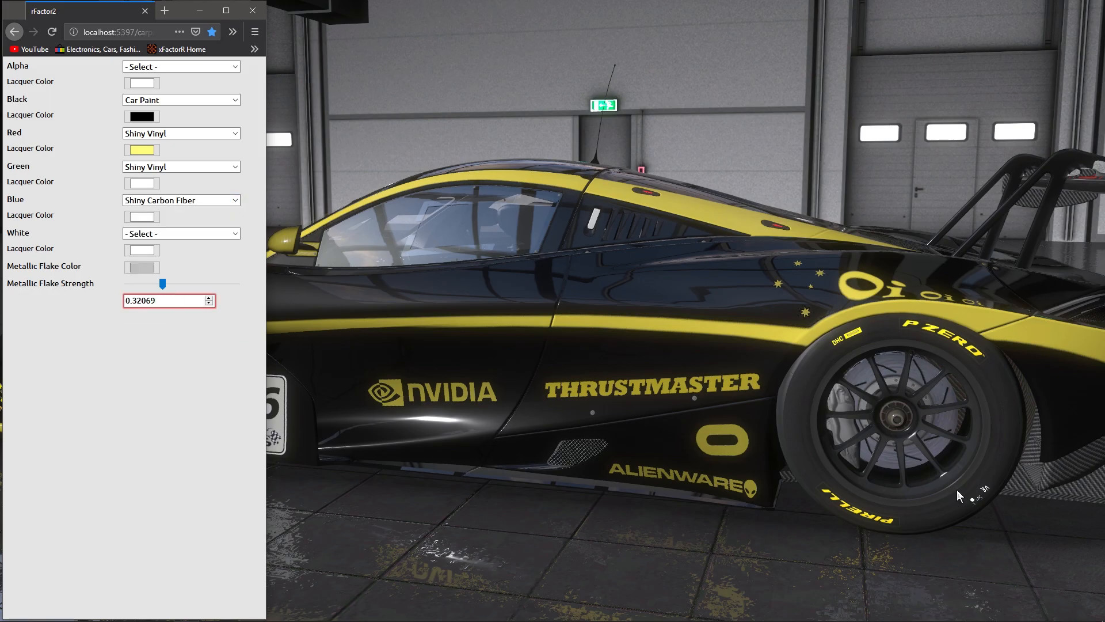
left_click_drag(979, 499, 841, 498)
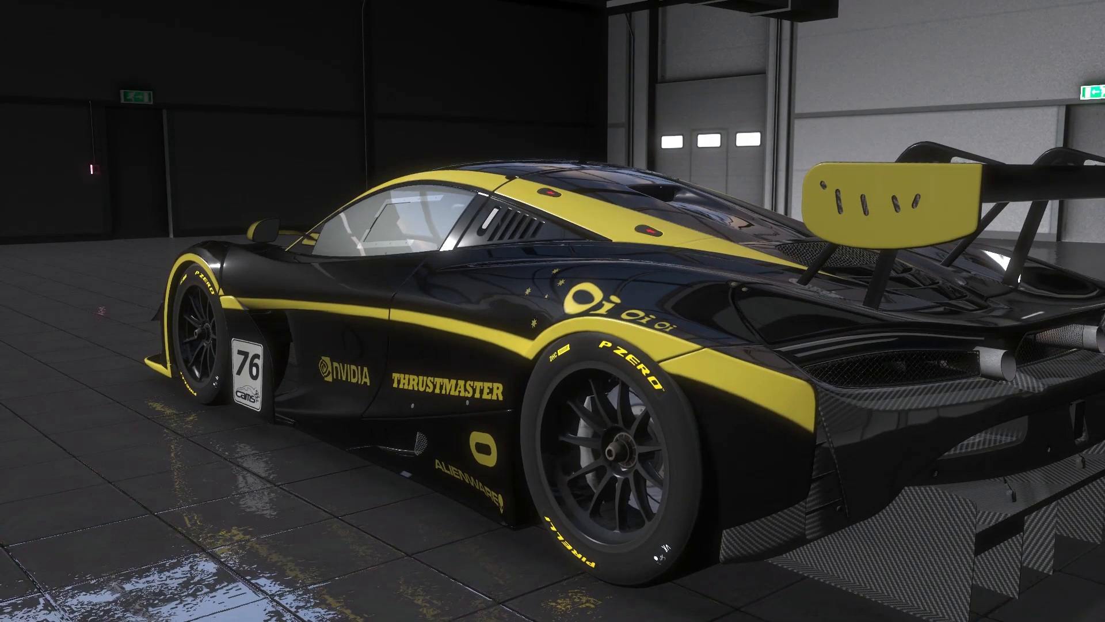
key("alt+Tab")
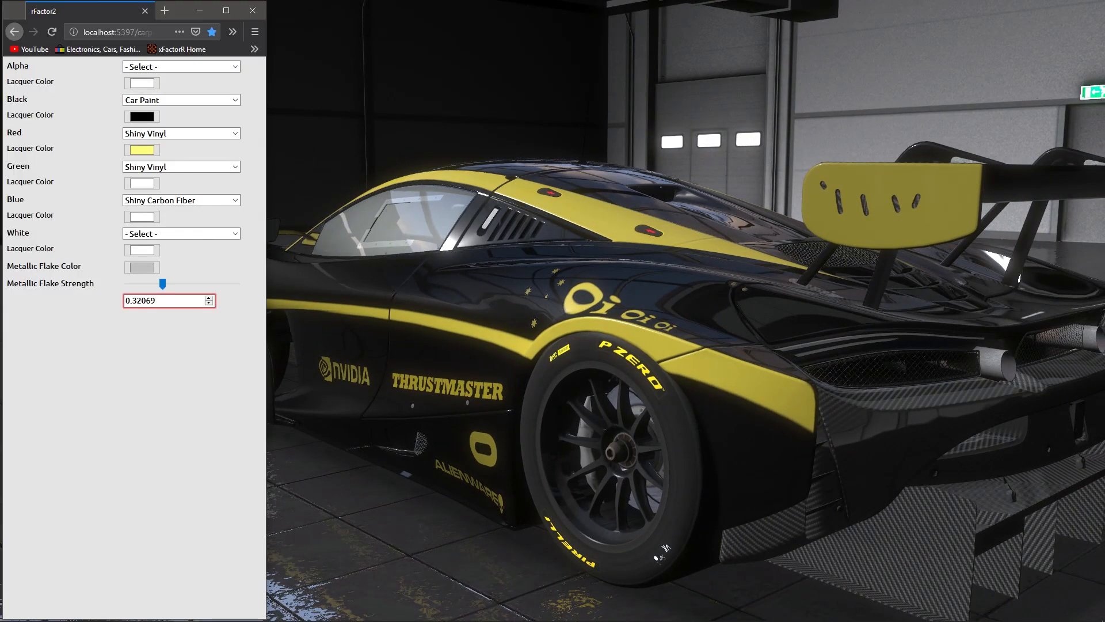
left_click(233, 201)
left_click(151, 263)
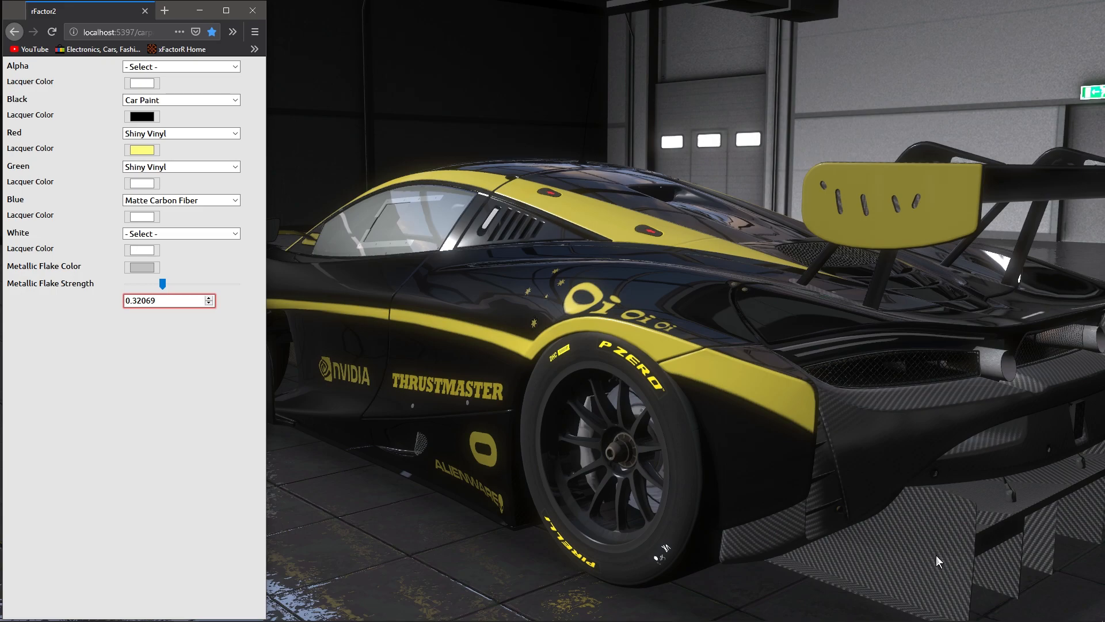
Try Chrome as the Blue region's material, and settle on Car Paint
left_click(235, 201)
left_click(236, 201)
left_click(236, 202)
left_click(139, 255)
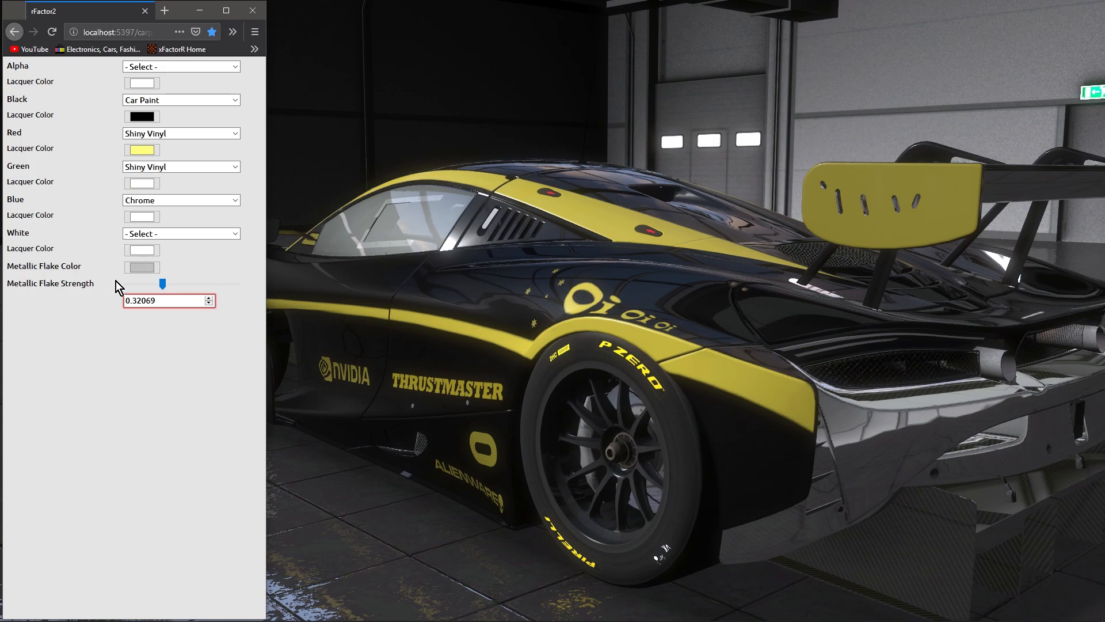
left_click(229, 202)
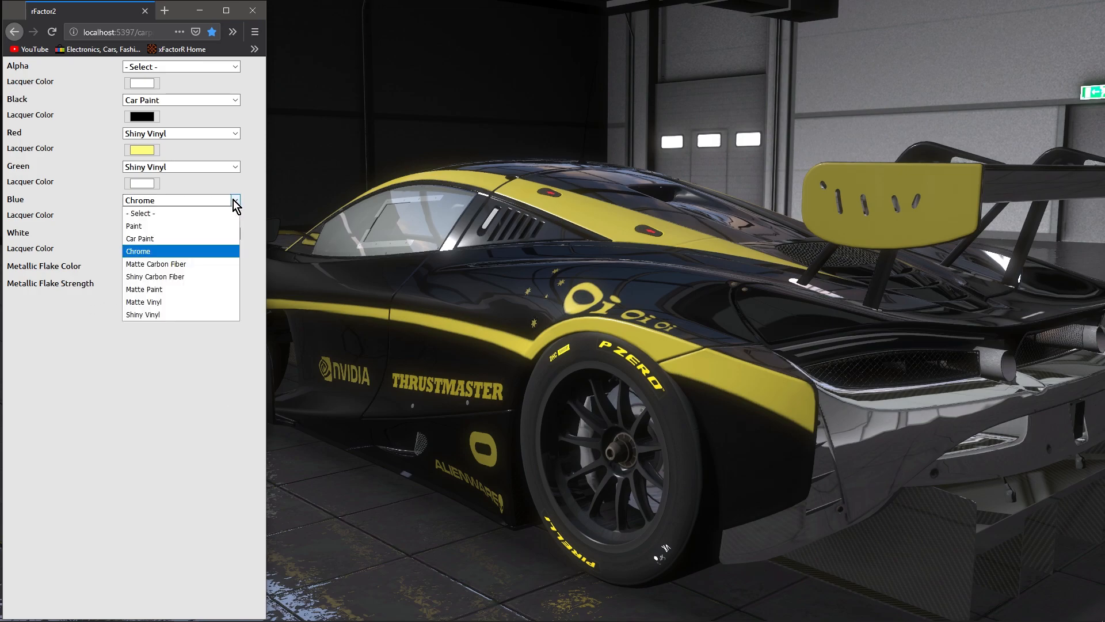
left_click(151, 248)
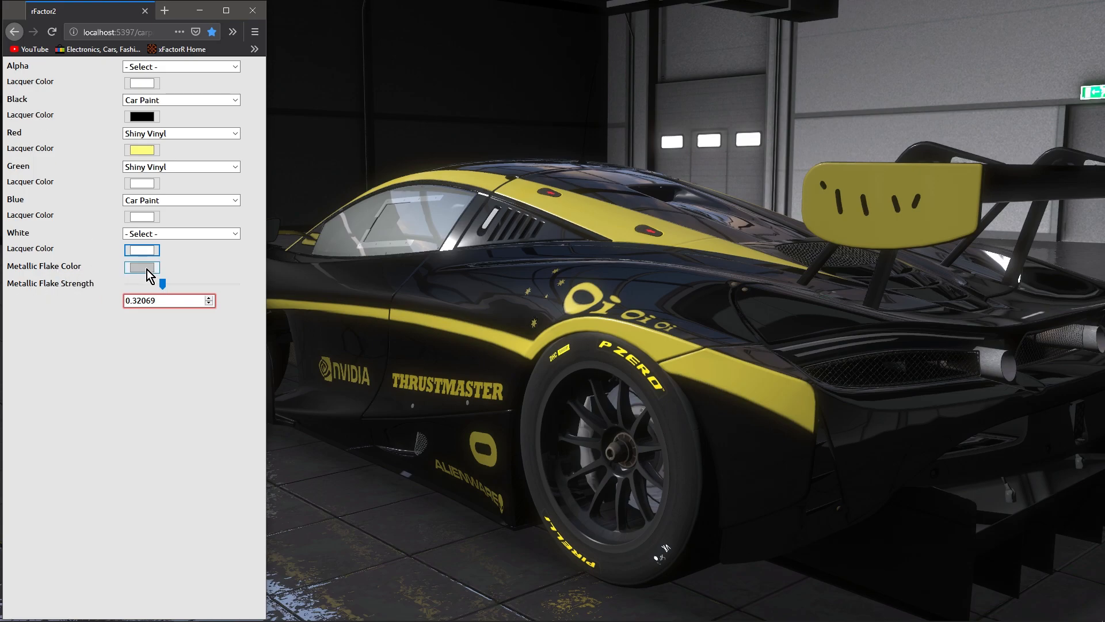
Set the Metallic Flake Strength to 1 and the Metallic Flake Color to white after trying olive, blue and cyan
left_click_drag(162, 282, 248, 286)
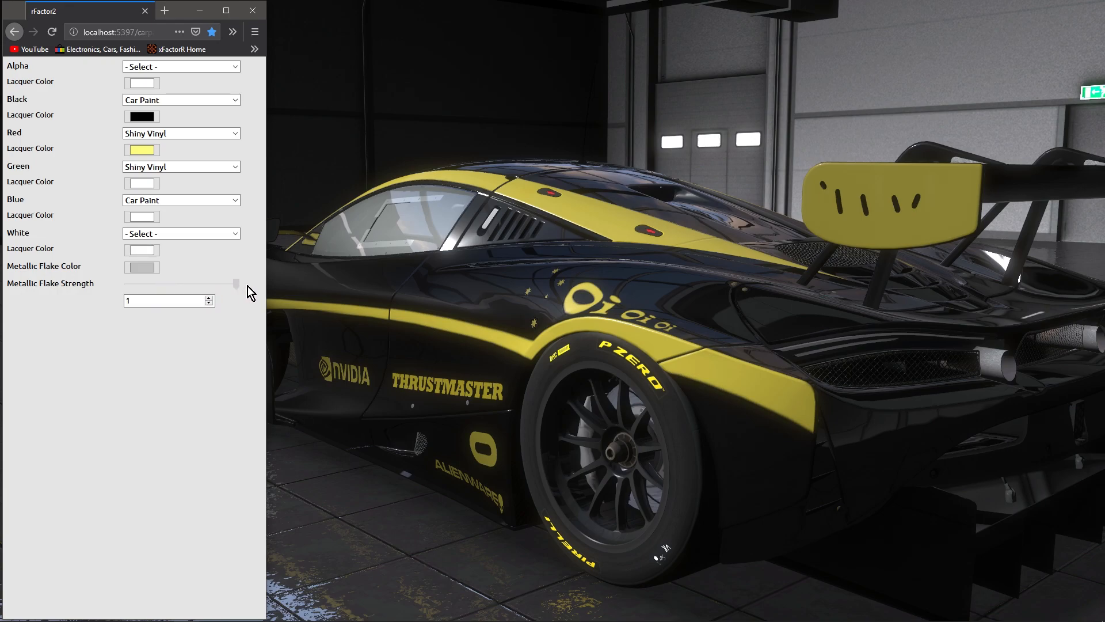
left_click(143, 267)
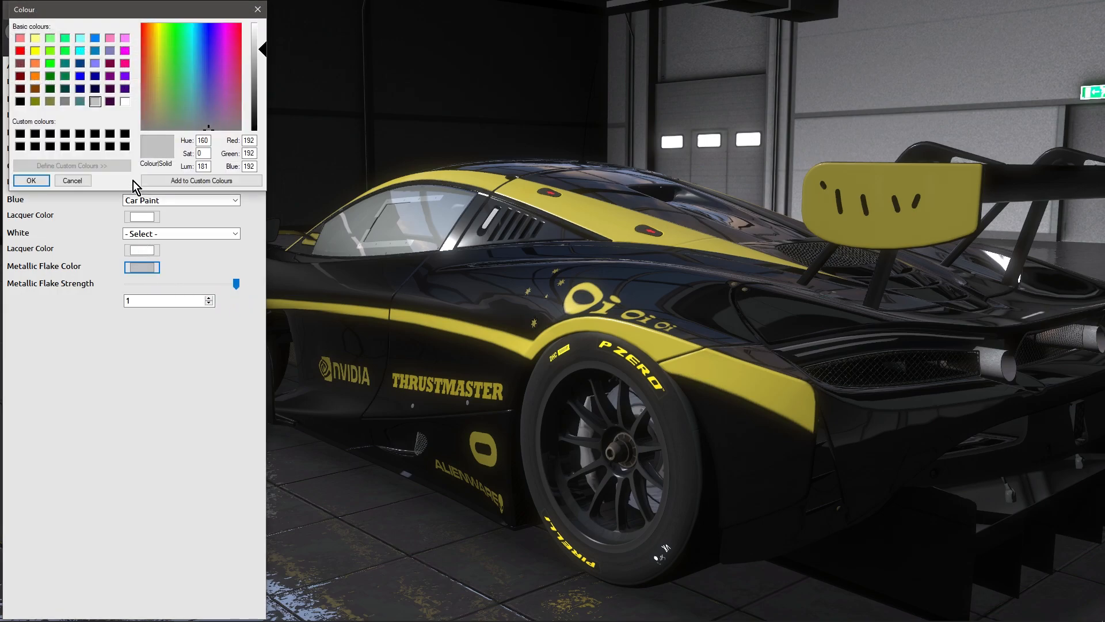
left_click(128, 100)
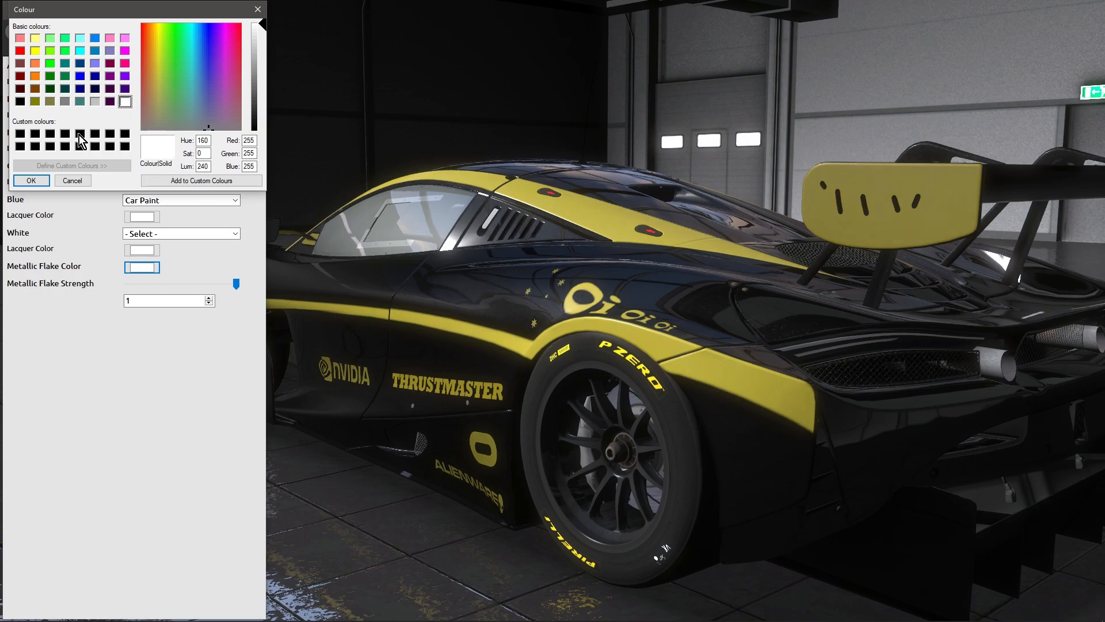
left_click(35, 101)
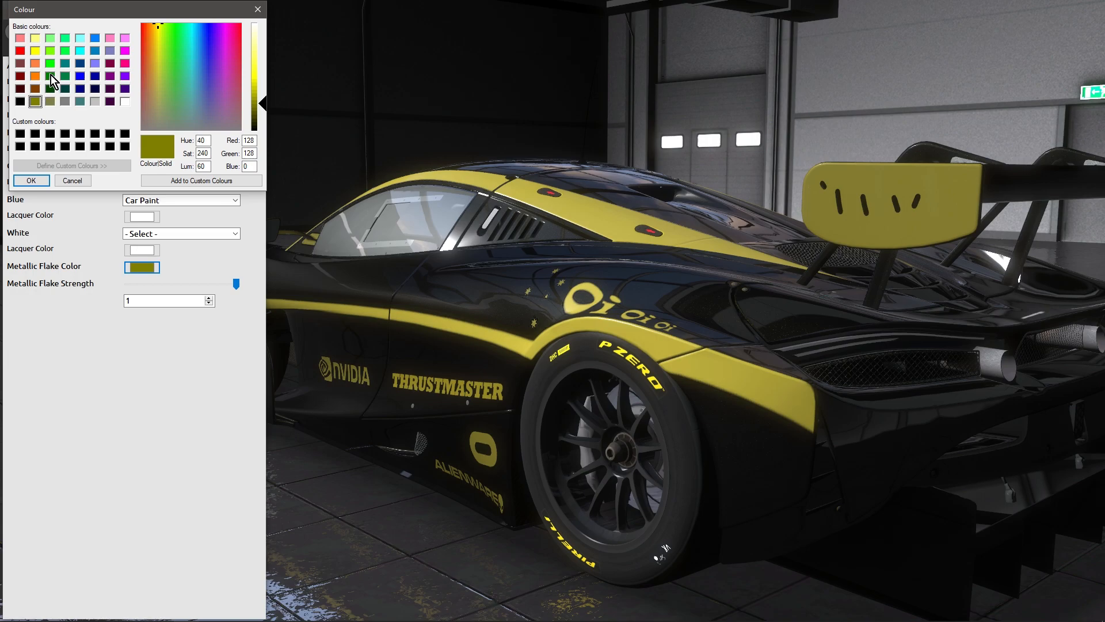
left_click(80, 75)
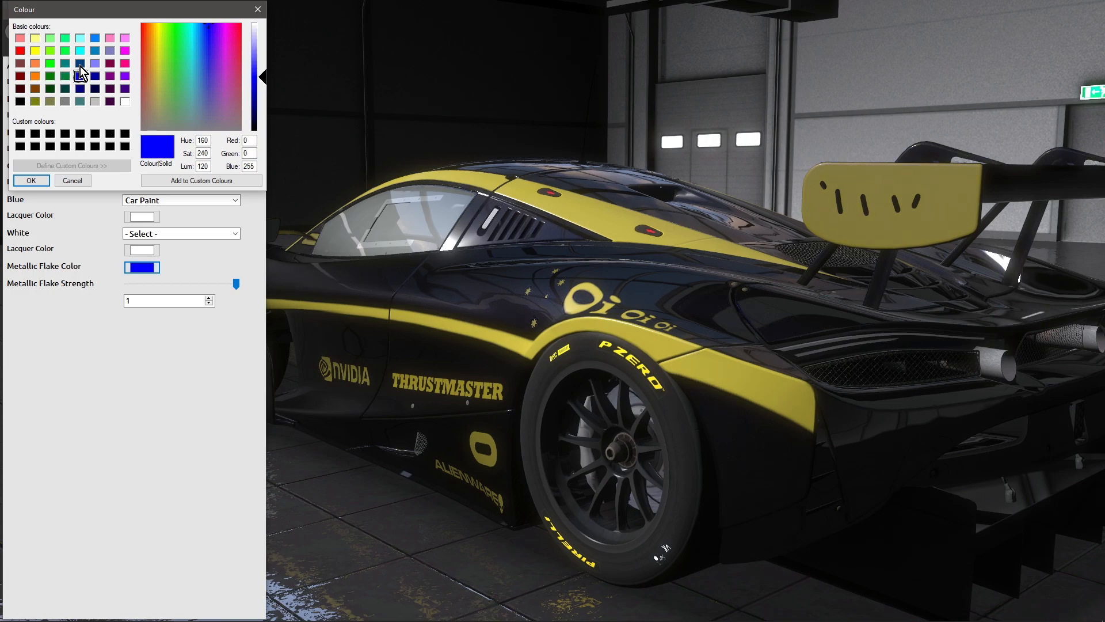
left_click(80, 52)
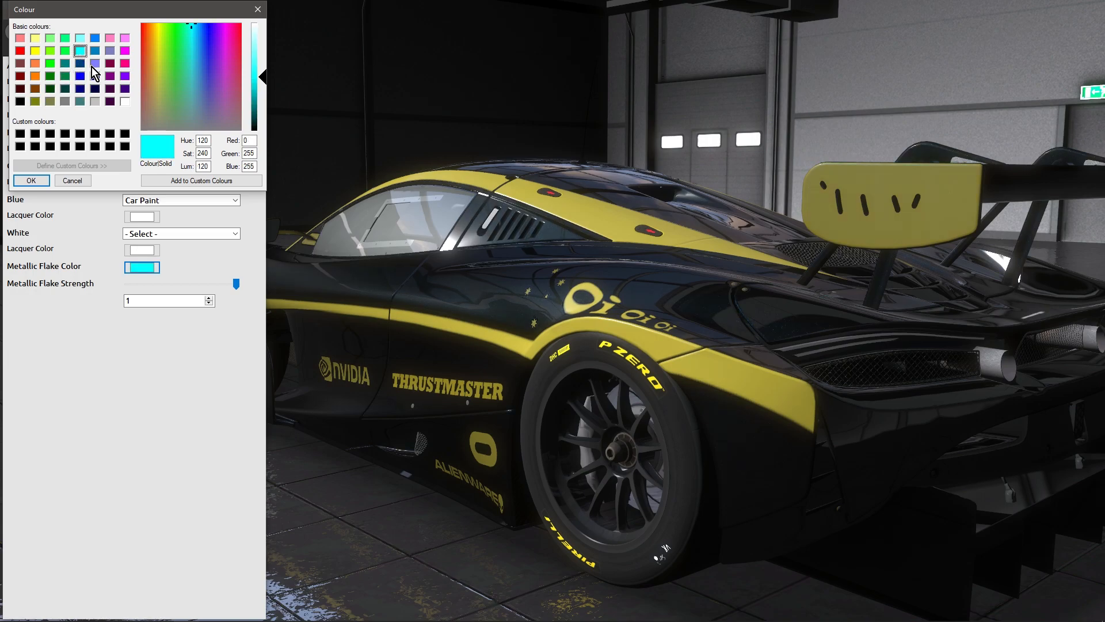
left_click(125, 102)
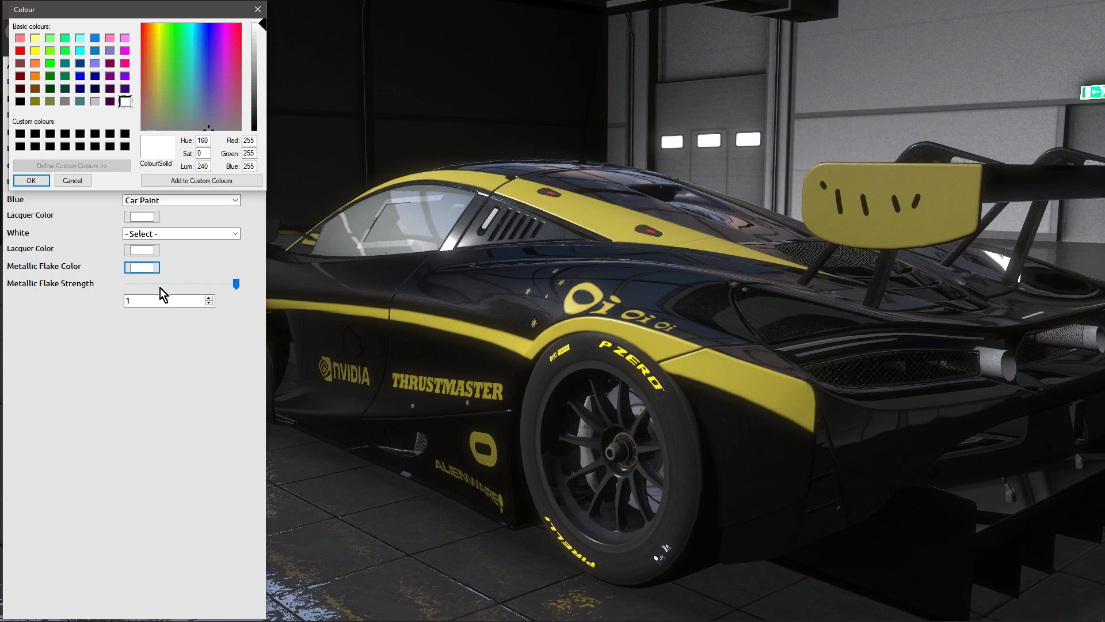
left_click(32, 181)
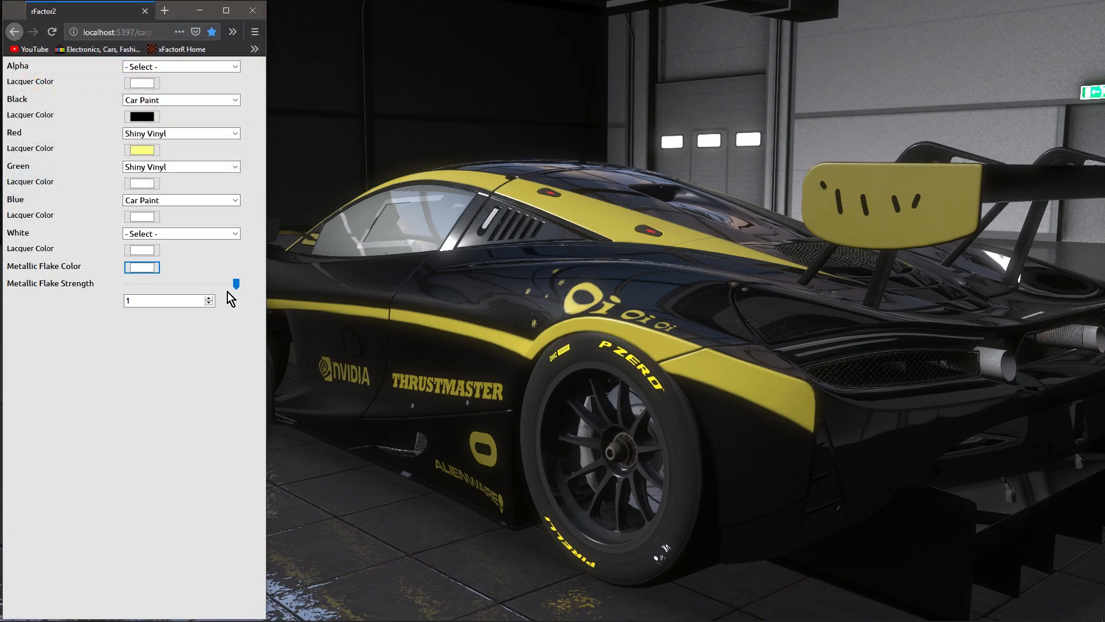
Examine the metallic flakes in the car's paint from the rear, side, front and above in the showroom
left_click(472, 329)
scroll(495, 358, "down", 1)
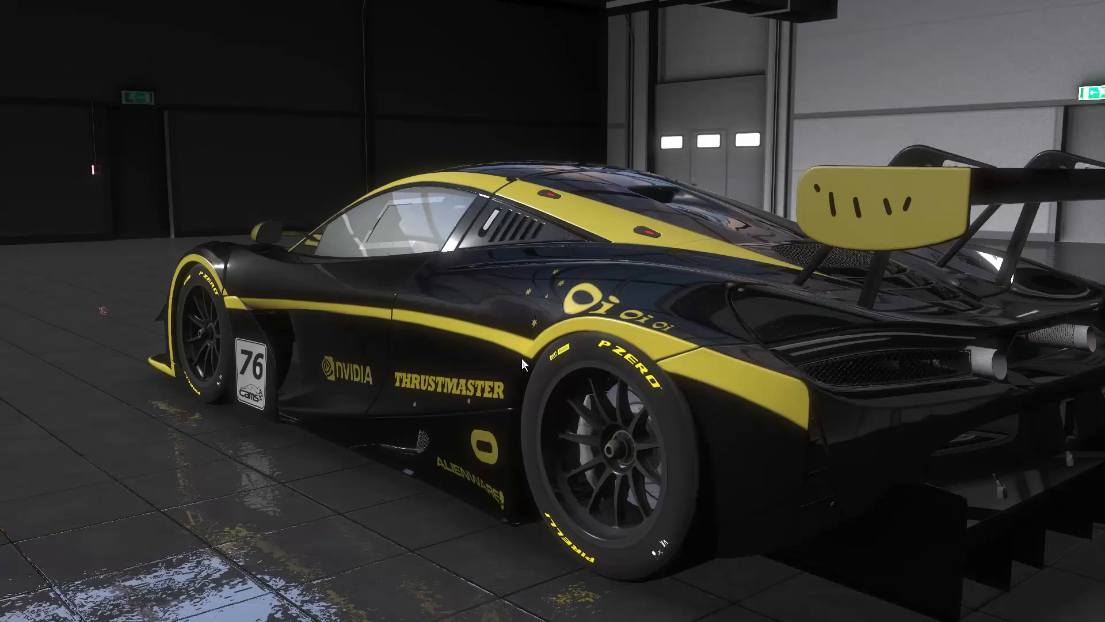
scroll(564, 356, "up", 1)
scroll(633, 352, "down", 3)
left_click_drag(548, 365, 385, 313)
left_click_drag(523, 341, 287, 420)
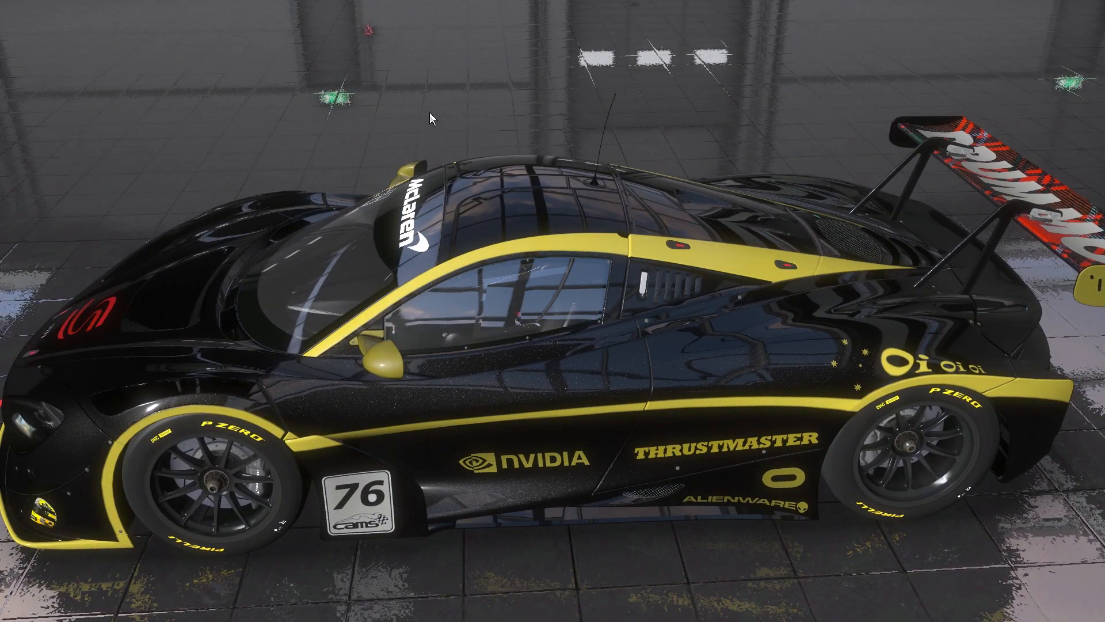
left_click_drag(408, 371, 513, 398)
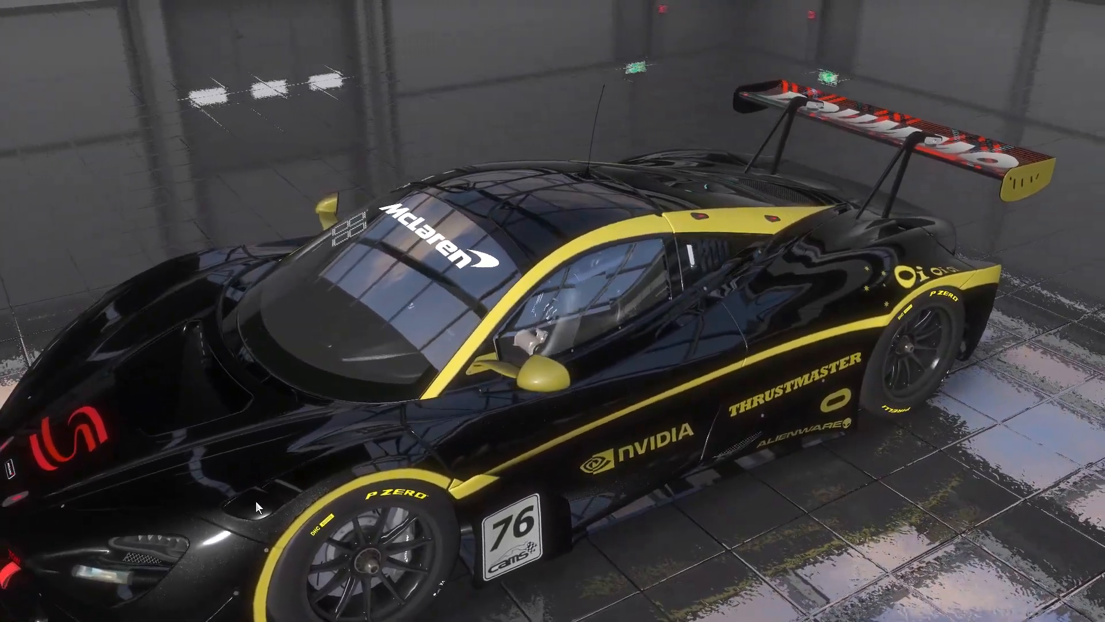
left_click_drag(745, 461, 558, 486)
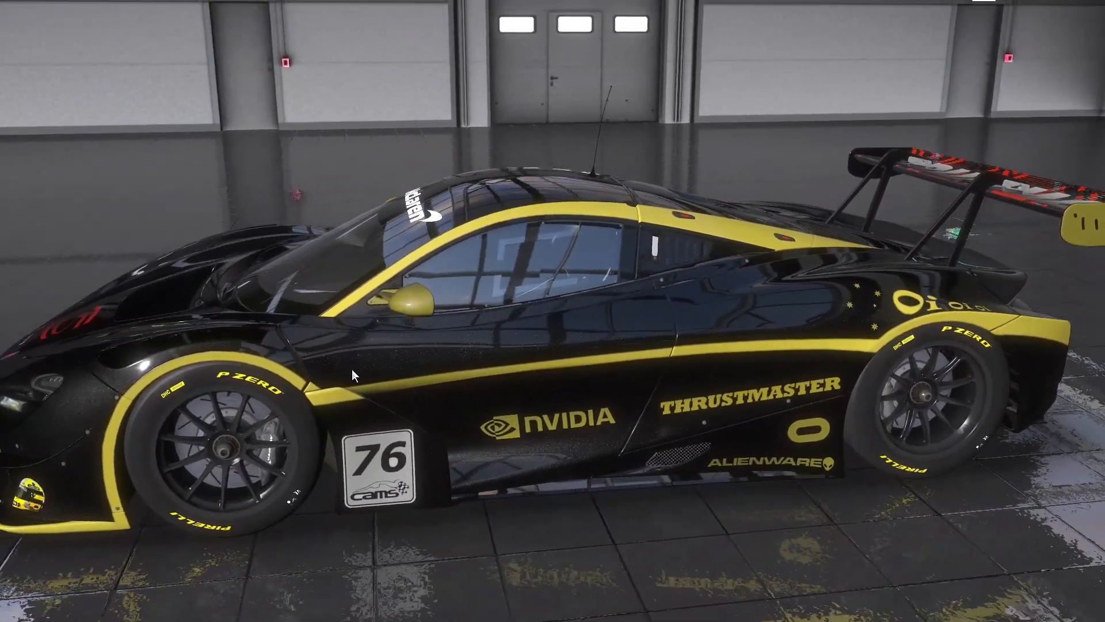
left_click_drag(351, 369, 303, 324)
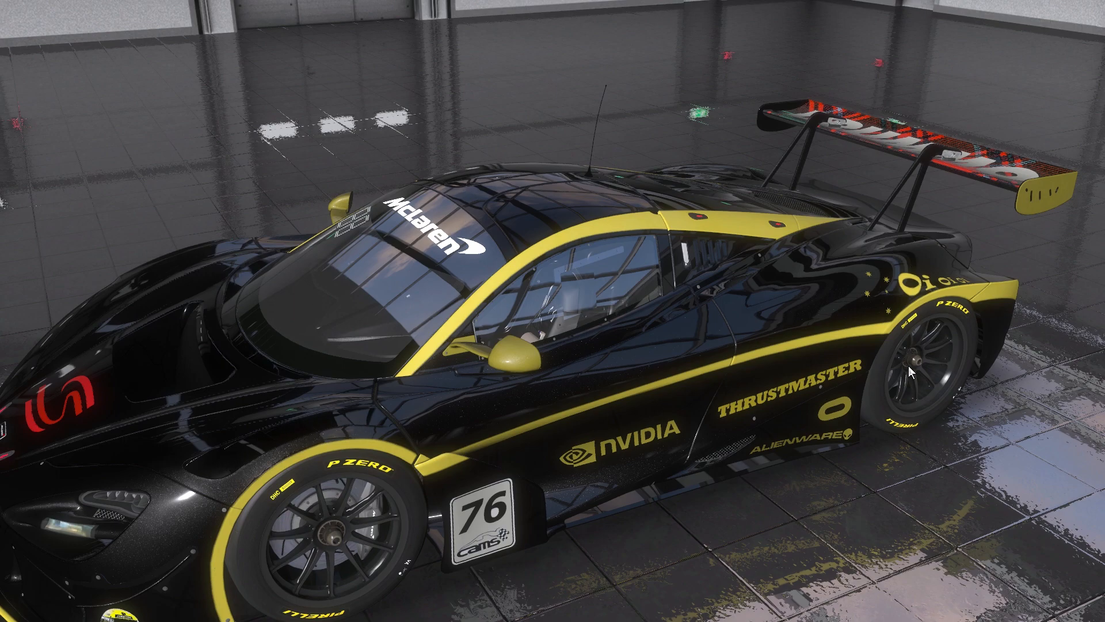
left_click_drag(910, 366, 622, 380)
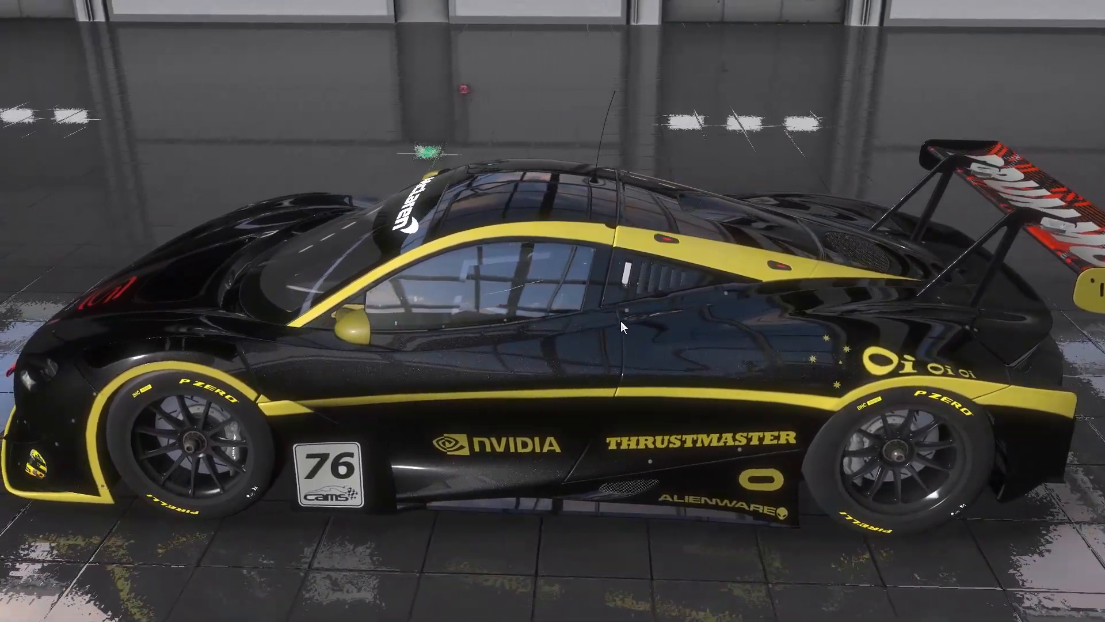
Leave the full-screen car view, reload the car paint, and check the metallic flakes near the driver's door up close
key("Return")
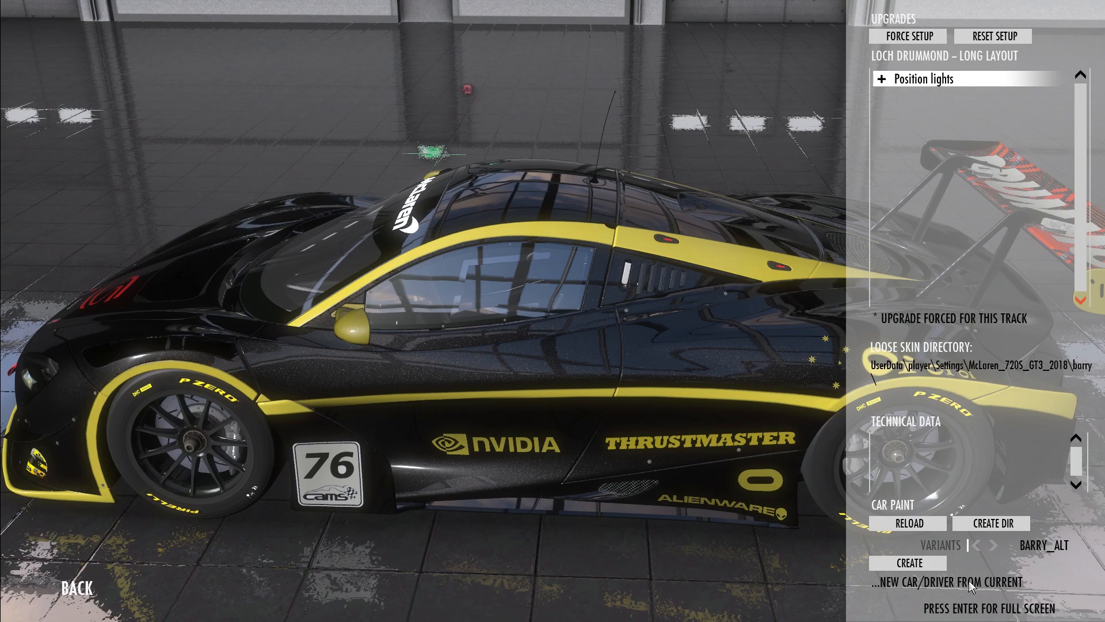
left_click(917, 522)
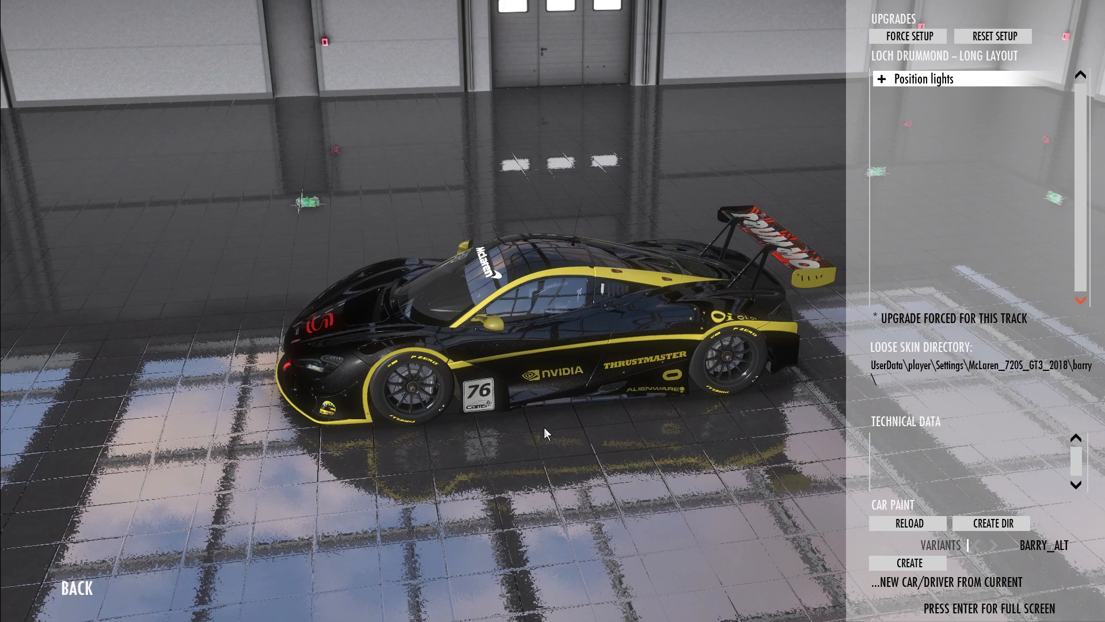
scroll(585, 396, "up", 5)
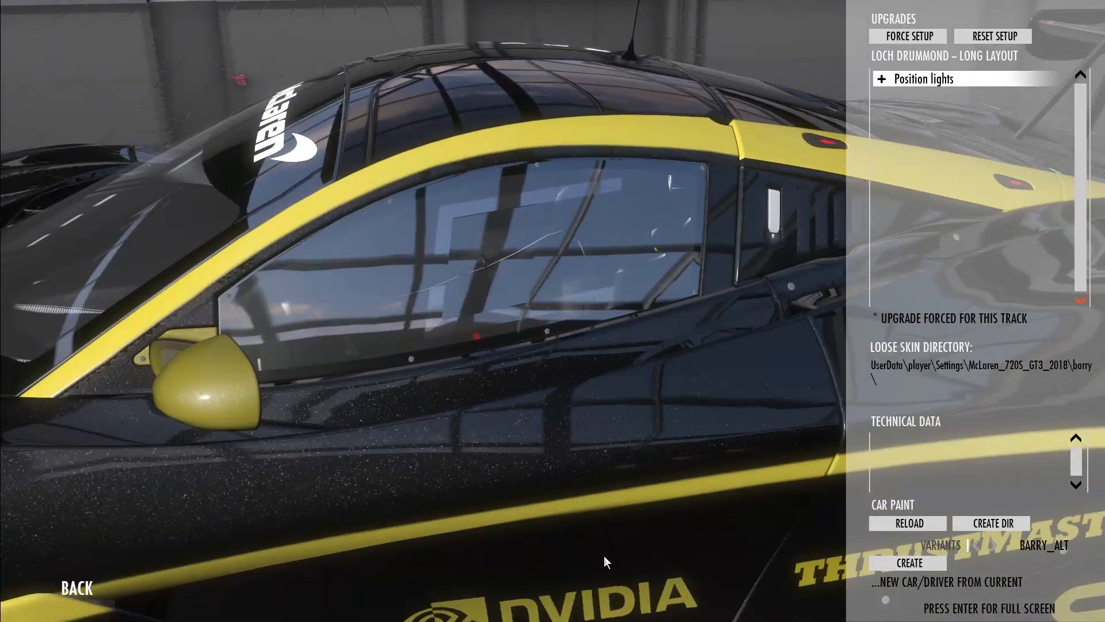
scroll(605, 556, "down", 5)
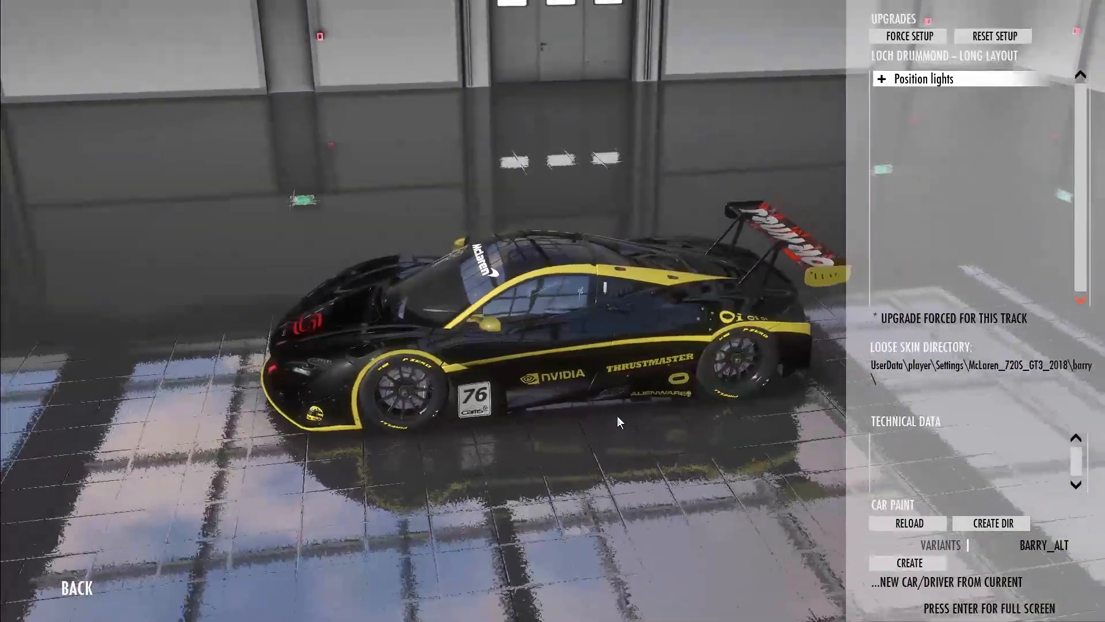